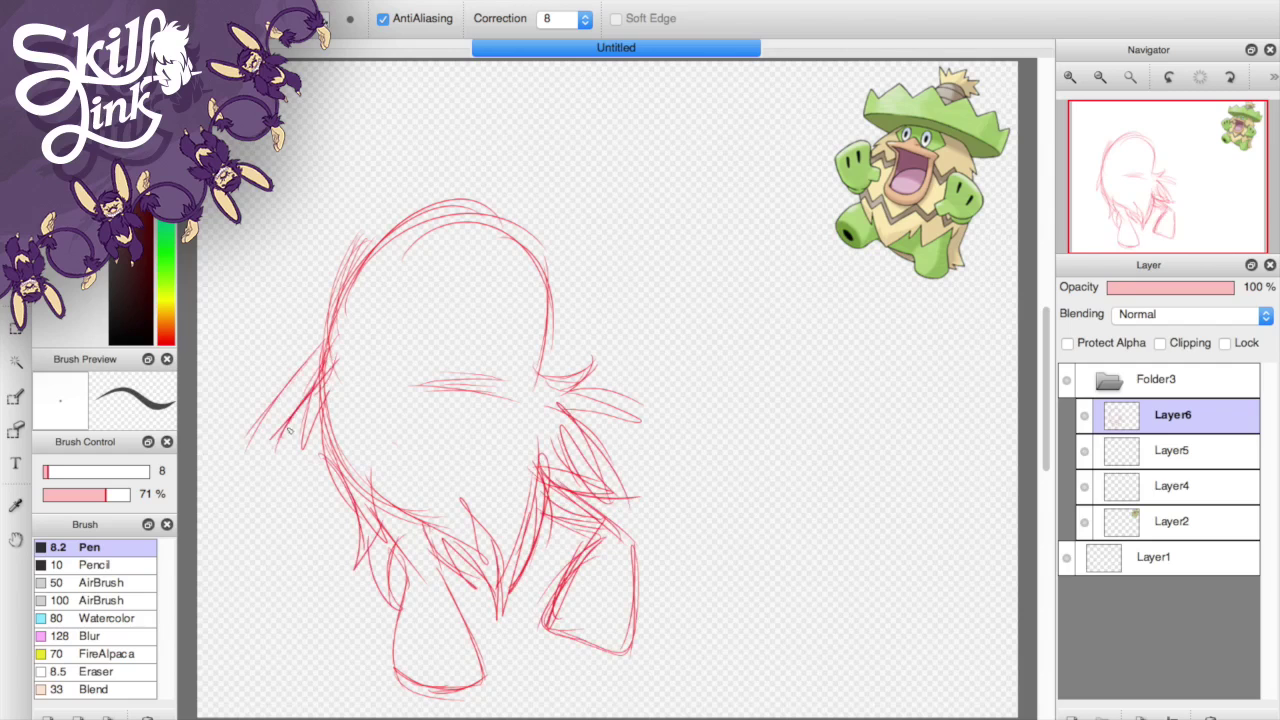
- Start a fresh red sketch with a round head guide, a bean-shaped body and a wide curved hat brim
{"action": "key", "text": "ctrl+shift+n"}
{"action": "mouse_move", "coordinate": [503, 323]}
{"action": "left_mouse_down"}
{"action": "mouse_move", "coordinate": [371, 237]}
{"action": "mouse_move", "coordinate": [583, 437]}
{"action": "mouse_move", "coordinate": [337, 294]}
{"action": "mouse_move", "coordinate": [545, 324]}
{"action": "mouse_move", "coordinate": [578, 437]}
{"action": "mouse_move", "coordinate": [618, 461]}
{"action": "left_mouse_up"}
{"action": "mouse_move", "coordinate": [310, 390]}
{"action": "left_mouse_down"}
{"action": "mouse_move", "coordinate": [615, 310]}
{"action": "mouse_move", "coordinate": [393, 394]}
{"action": "left_mouse_up"}
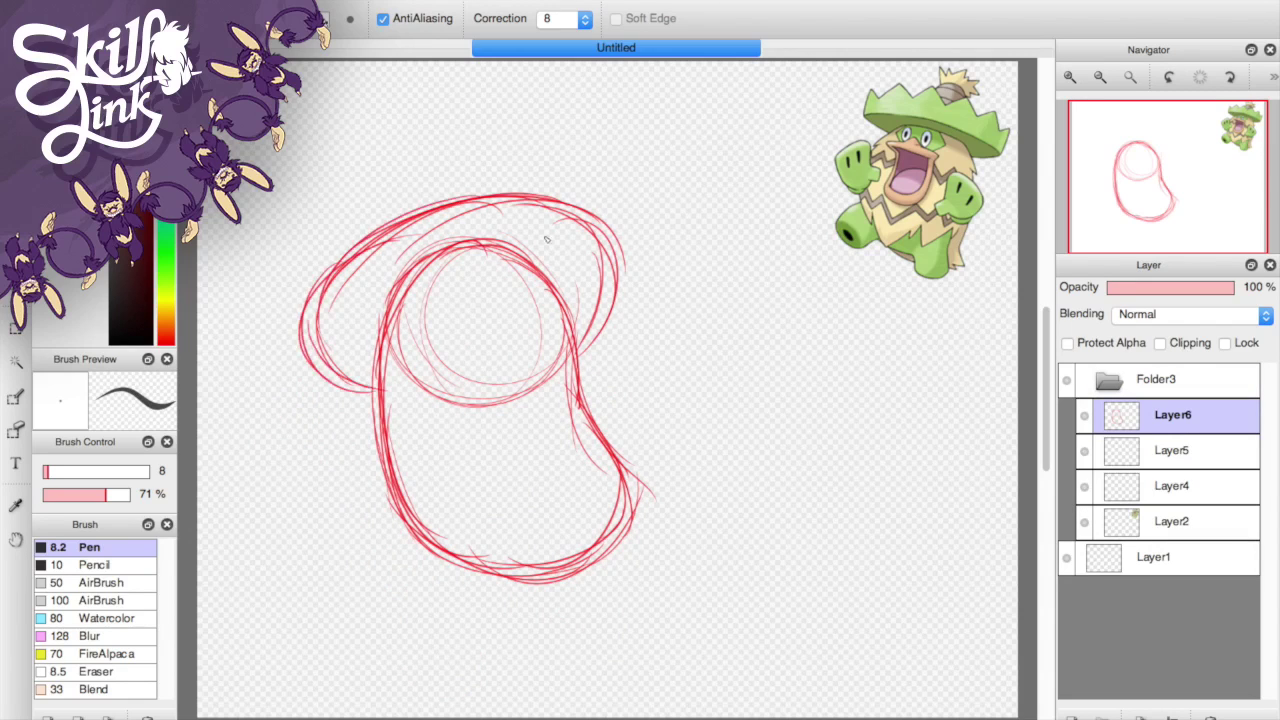
{"action": "left_click_drag", "start_coordinate": [583, 180], "coordinate": [272, 302]}
{"action": "left_click_drag", "start_coordinate": [383, 143], "coordinate": [385, 195]}
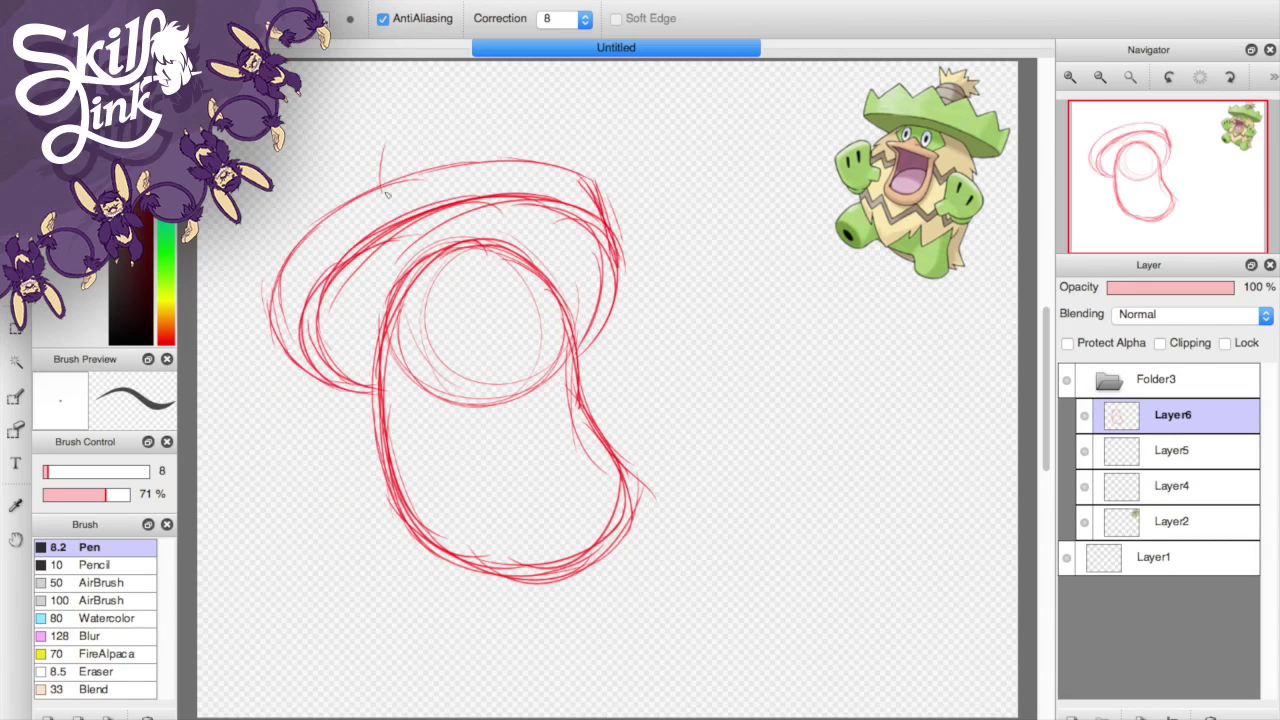
- Sketch the tall hat crown with a leafy tuft on its tip and the hair strands under the brim
{"action": "mouse_move", "coordinate": [396, 118]}
{"action": "left_mouse_down"}
{"action": "mouse_move", "coordinate": [466, 134]}
{"action": "mouse_move", "coordinate": [368, 192]}
{"action": "mouse_move", "coordinate": [490, 80]}
{"action": "left_mouse_up"}
{"action": "key", "text": "e"}
{"action": "key", "text": "b"}
{"action": "left_click_drag", "start_coordinate": [405, 240], "coordinate": [499, 167]}
{"action": "left_click_drag", "start_coordinate": [494, 100], "coordinate": [490, 236]}
{"action": "left_click_drag", "start_coordinate": [452, 75], "coordinate": [454, 102]}
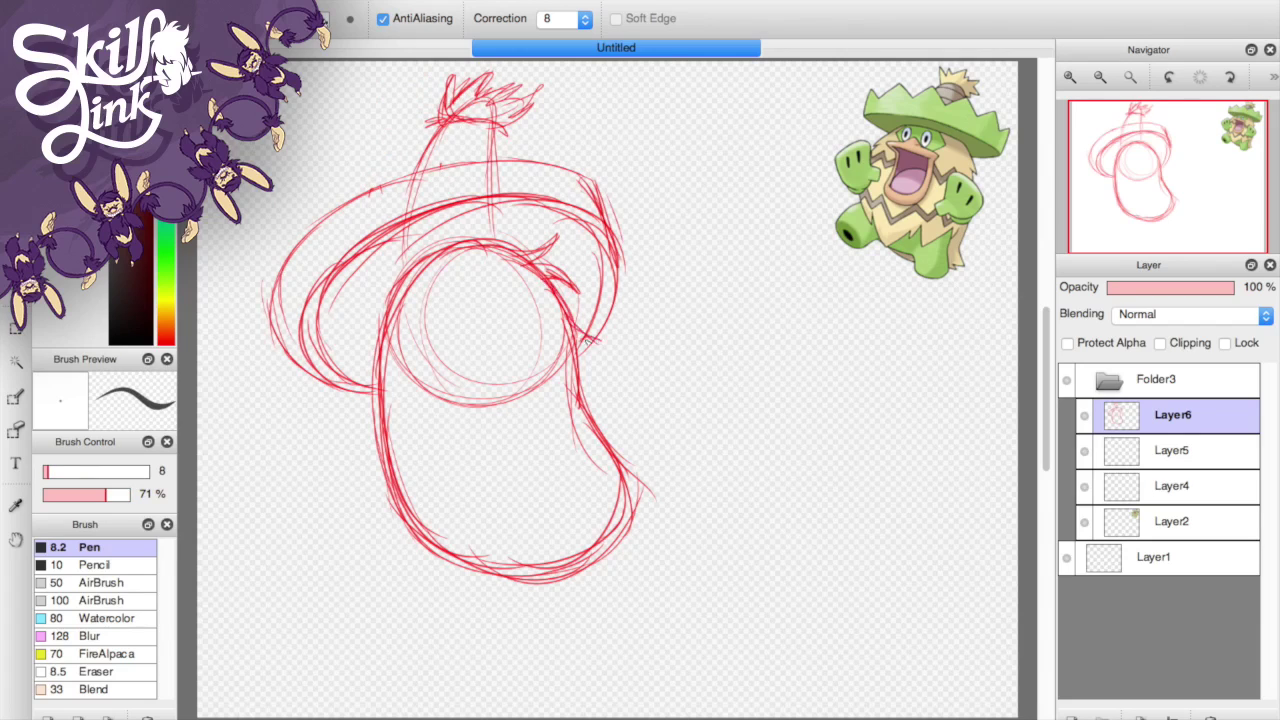
- Sketch shaggy fur around the body, a jagged hat edge, and a face with closed eyes and a beak
{"action": "mouse_move", "coordinate": [396, 282]}
{"action": "left_mouse_down"}
{"action": "mouse_move", "coordinate": [350, 378]}
{"action": "mouse_move", "coordinate": [372, 532]}
{"action": "mouse_move", "coordinate": [455, 598]}
{"action": "mouse_move", "coordinate": [525, 618]}
{"action": "mouse_move", "coordinate": [646, 564]}
{"action": "left_mouse_up"}
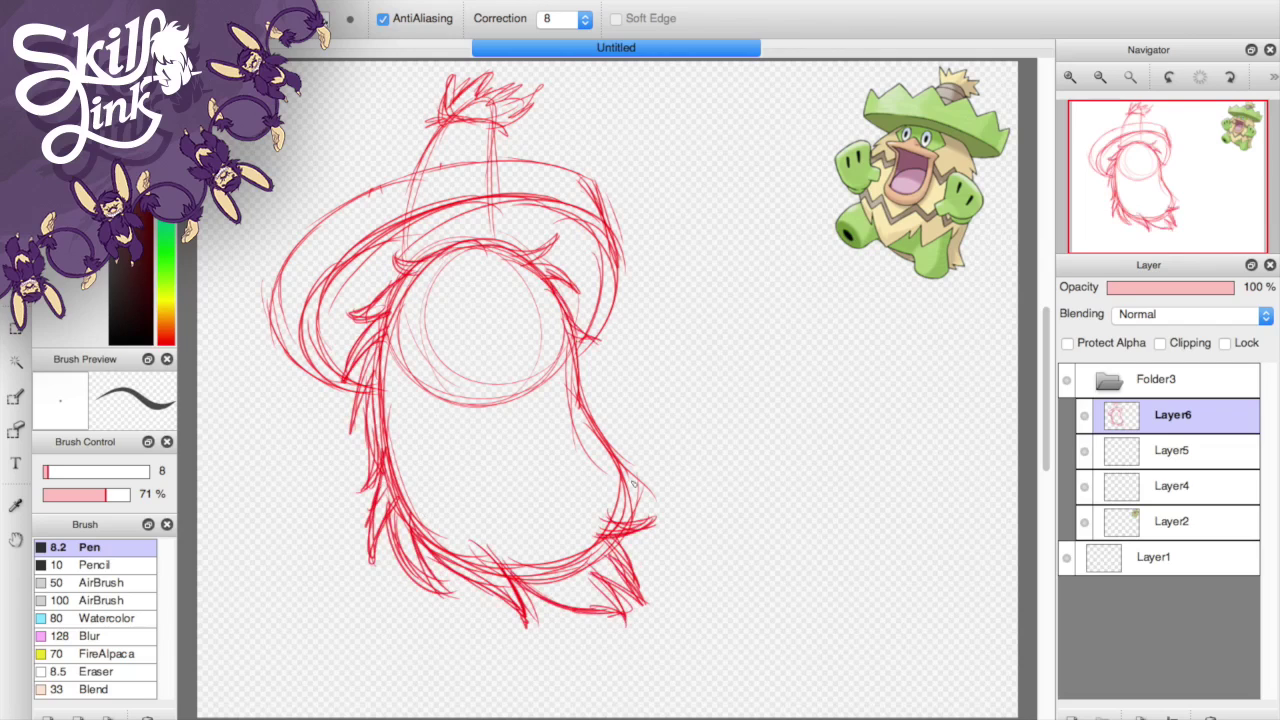
{"action": "left_click_drag", "start_coordinate": [288, 278], "coordinate": [392, 158]}
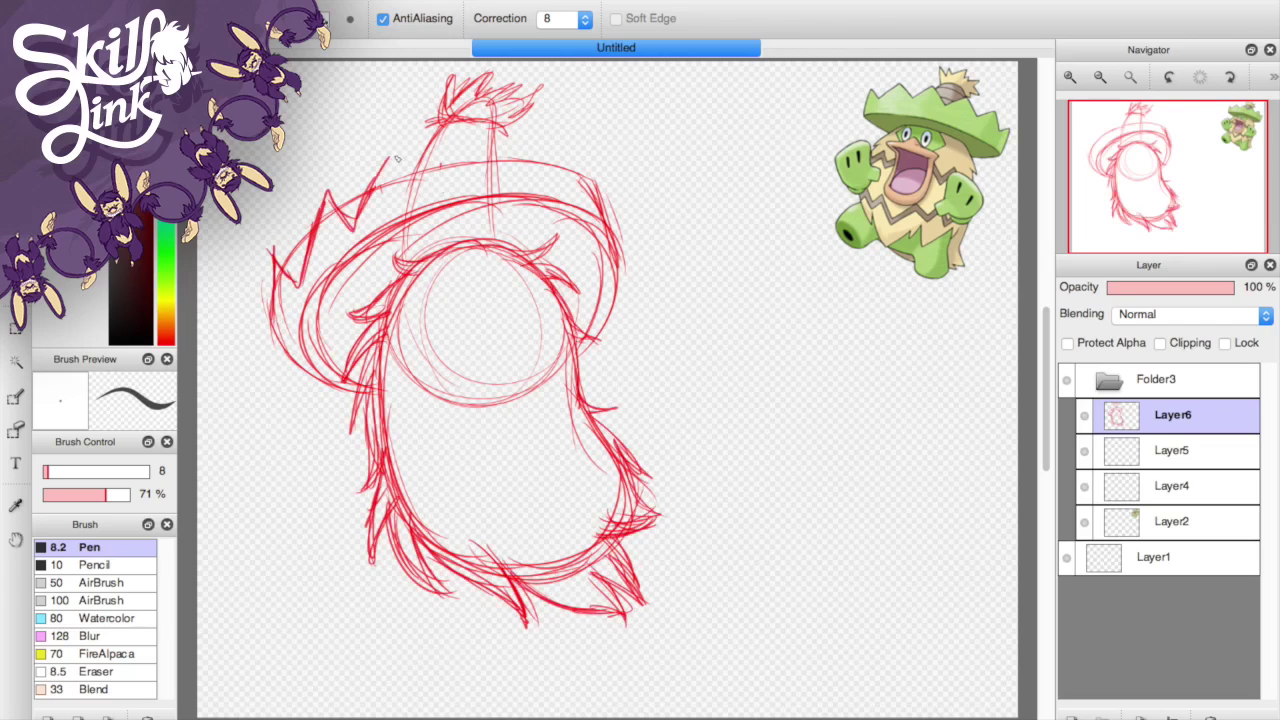
{"action": "left_click_drag", "start_coordinate": [523, 150], "coordinate": [603, 250]}
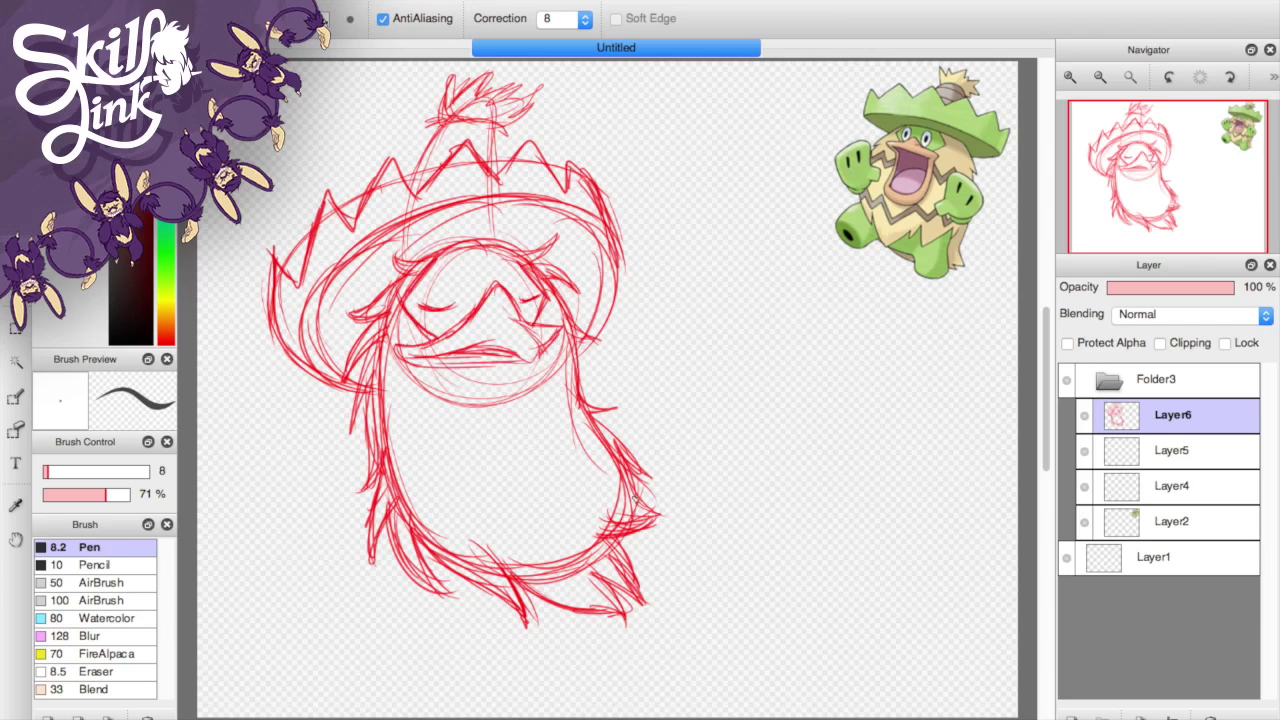
- Sketch the two legs below the body, one stretched out sideways and one foreshortened, both with pointed toes
{"action": "left_click_drag", "start_coordinate": [702, 528], "coordinate": [762, 612]}
{"action": "left_click_drag", "start_coordinate": [690, 510], "coordinate": [825, 558]}
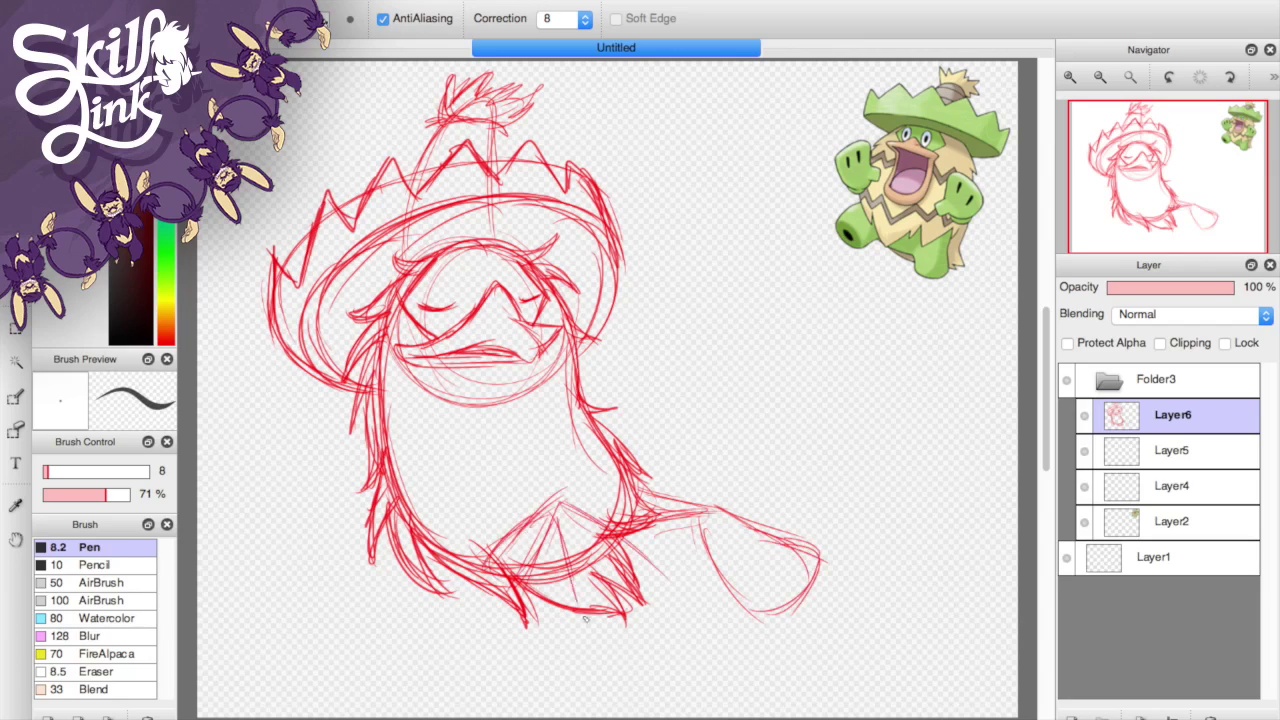
{"action": "left_click_drag", "start_coordinate": [558, 516], "coordinate": [668, 586]}
{"action": "left_click_drag", "start_coordinate": [500, 552], "coordinate": [566, 548]}
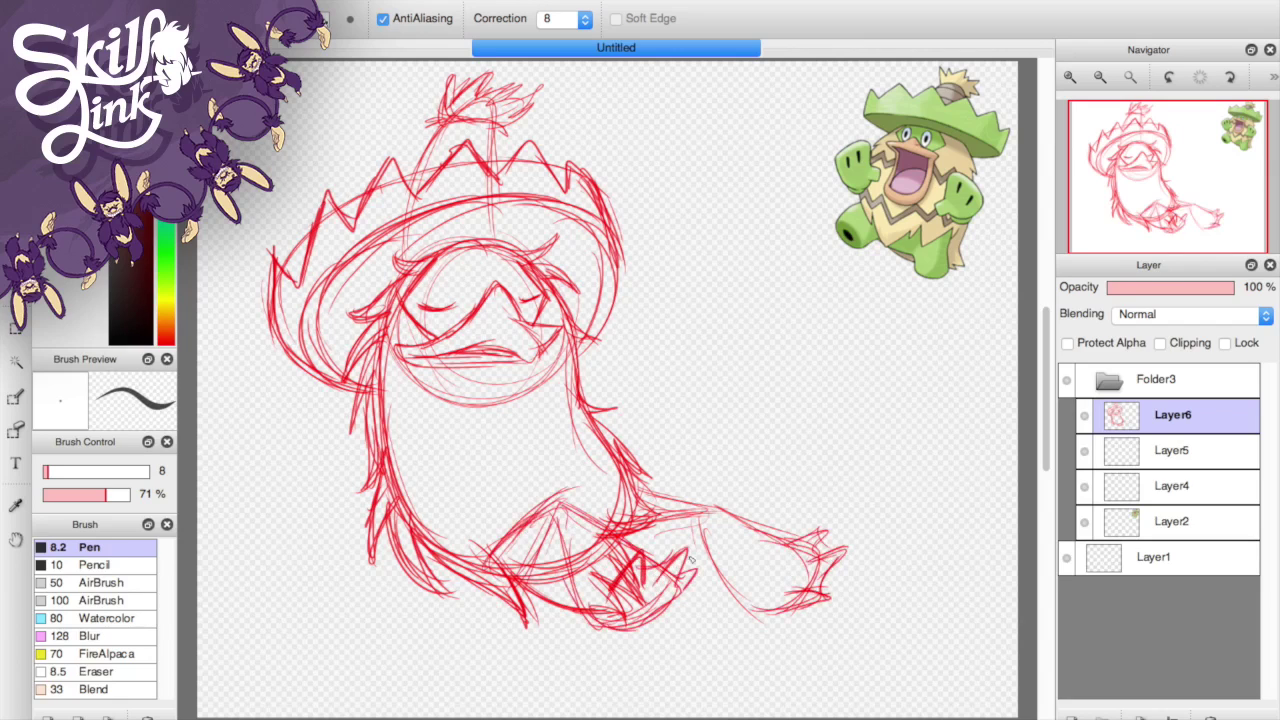
- Move the red sketch layer beneath Layer5 and Layer4, and sketch a trombone in green against the beak
{"action": "left_click_drag", "start_coordinate": [1173, 414], "coordinate": [1173, 486]}
{"action": "left_click", "coordinate": [1173, 450]}
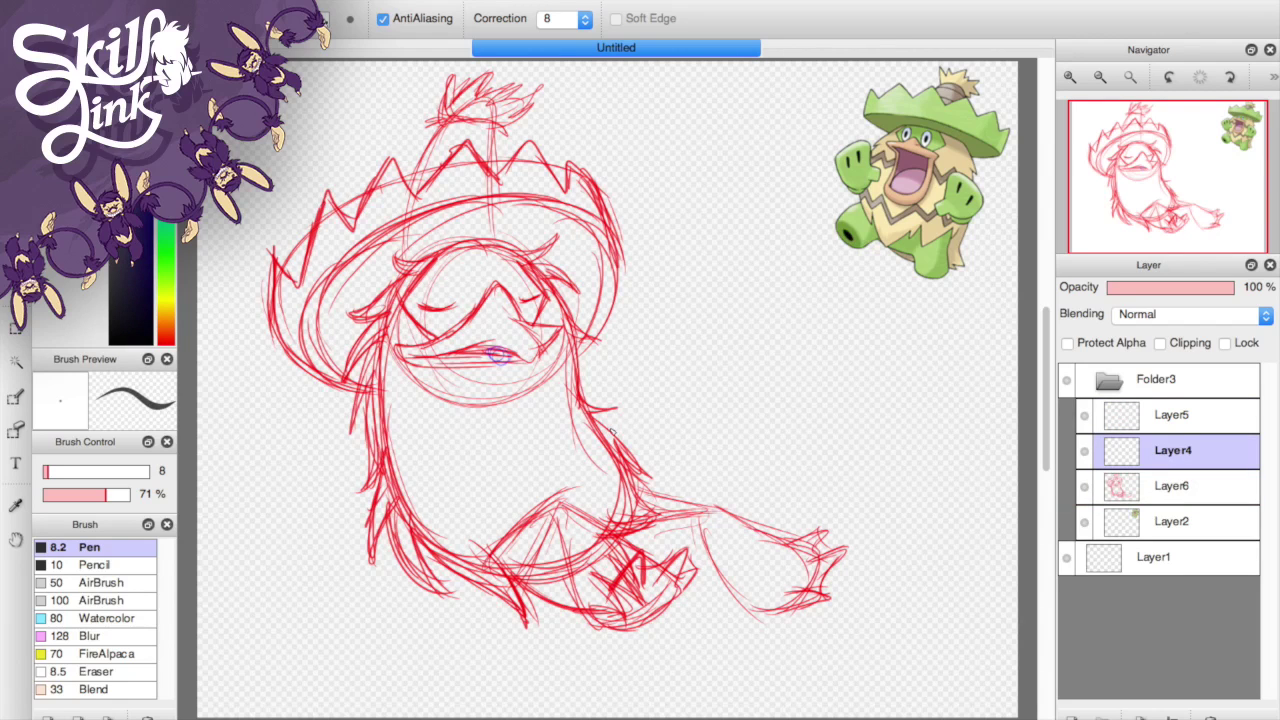
{"action": "key", "text": "e"}
{"action": "left_click_drag", "start_coordinate": [1173, 486], "coordinate": [1173, 410]}
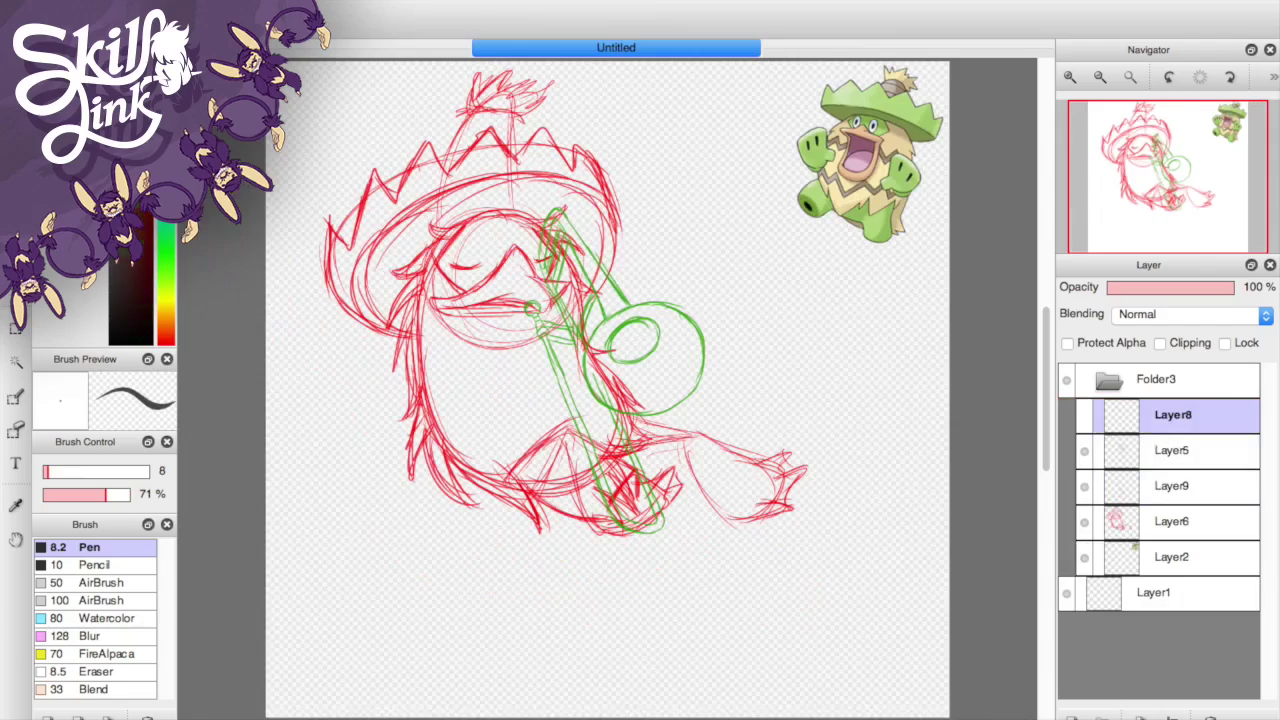
{"action": "scroll", "coordinate": [640, 380], "scroll_direction": "up", "scroll_amount": 3}
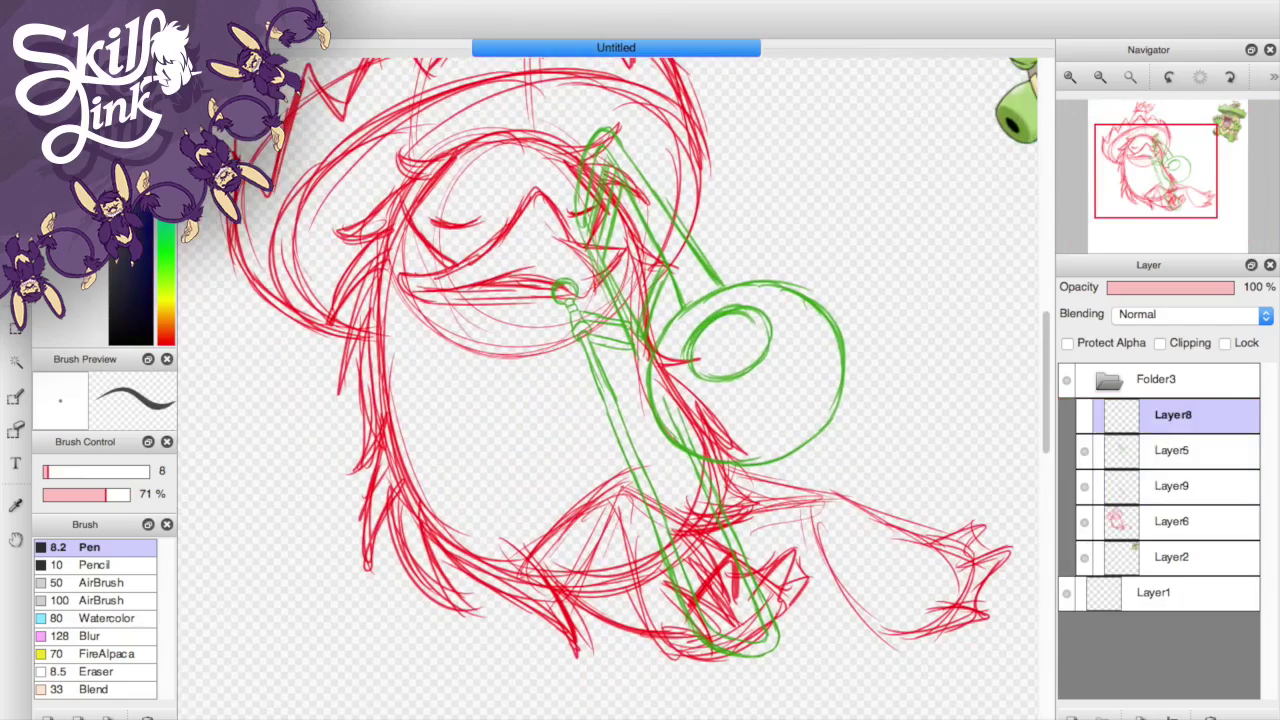
{"action": "left_click_drag", "start_coordinate": [343, 437], "coordinate": [470, 495]}
{"action": "scroll", "coordinate": [779, 245], "scroll_direction": "right", "scroll_amount": 5}
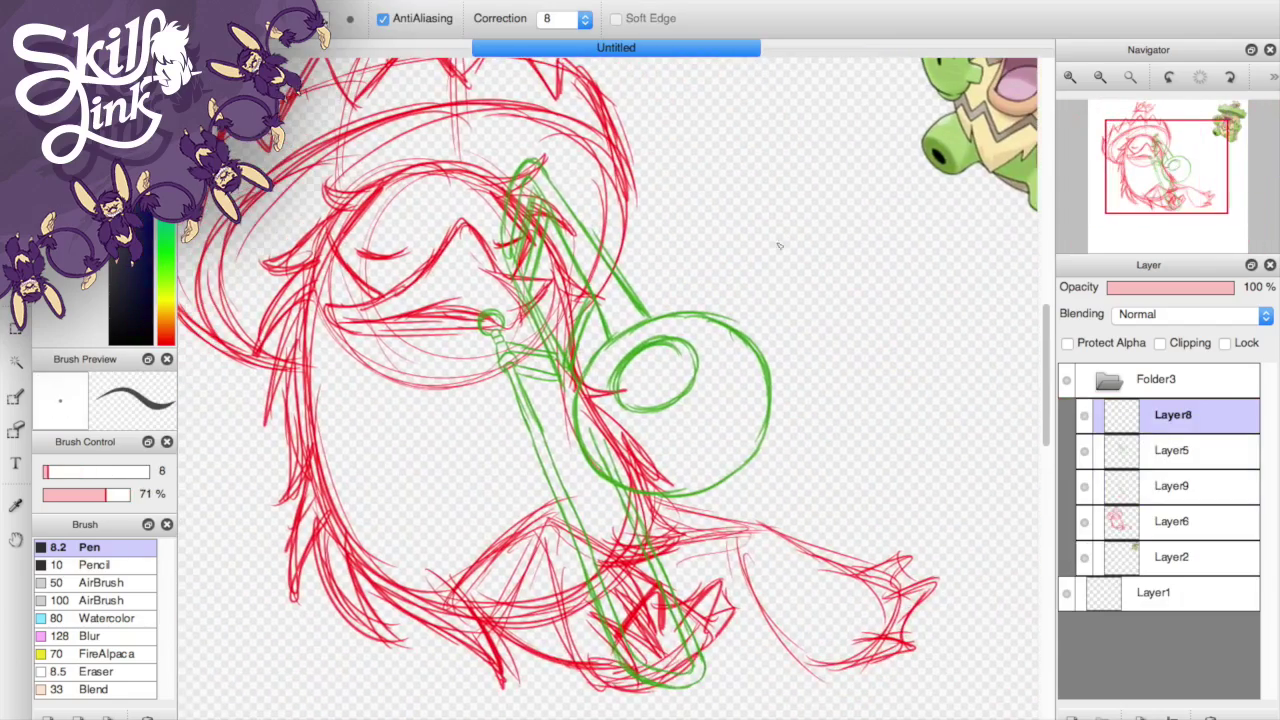
{"action": "left_click_drag", "start_coordinate": [370, 462], "coordinate": [558, 432]}
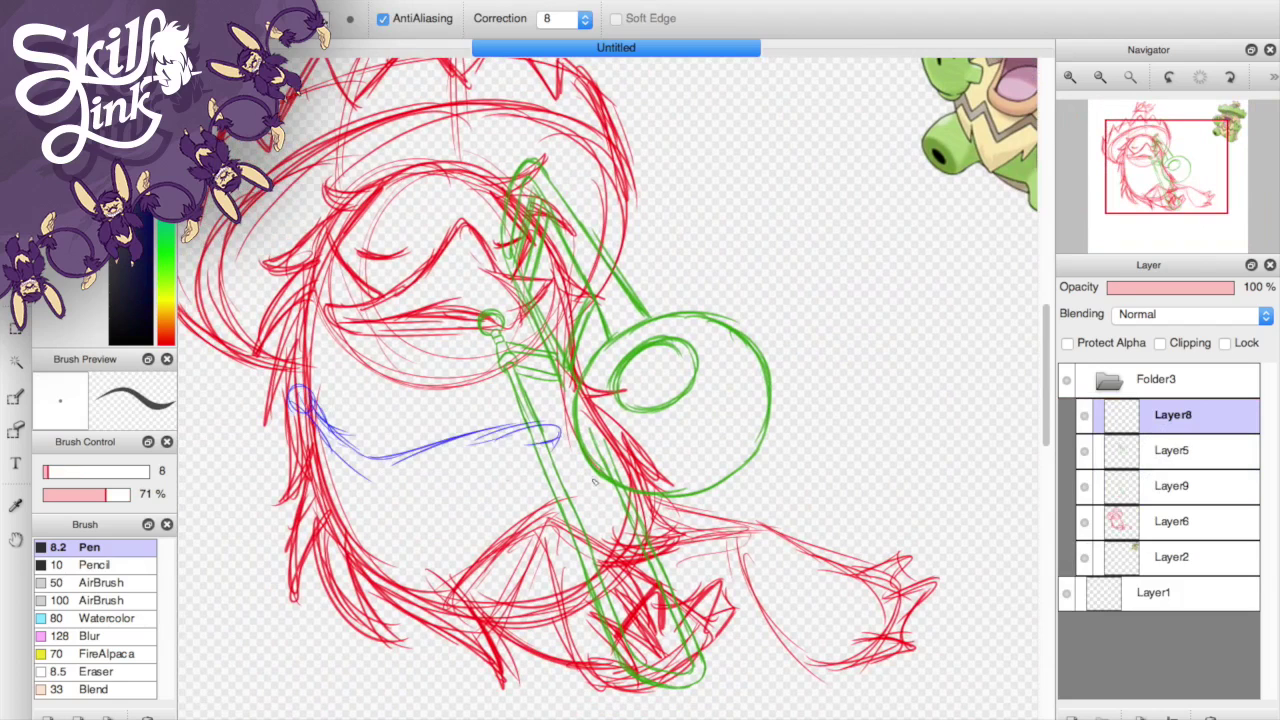
{"action": "left_click_drag", "start_coordinate": [358, 474], "coordinate": [555, 492]}
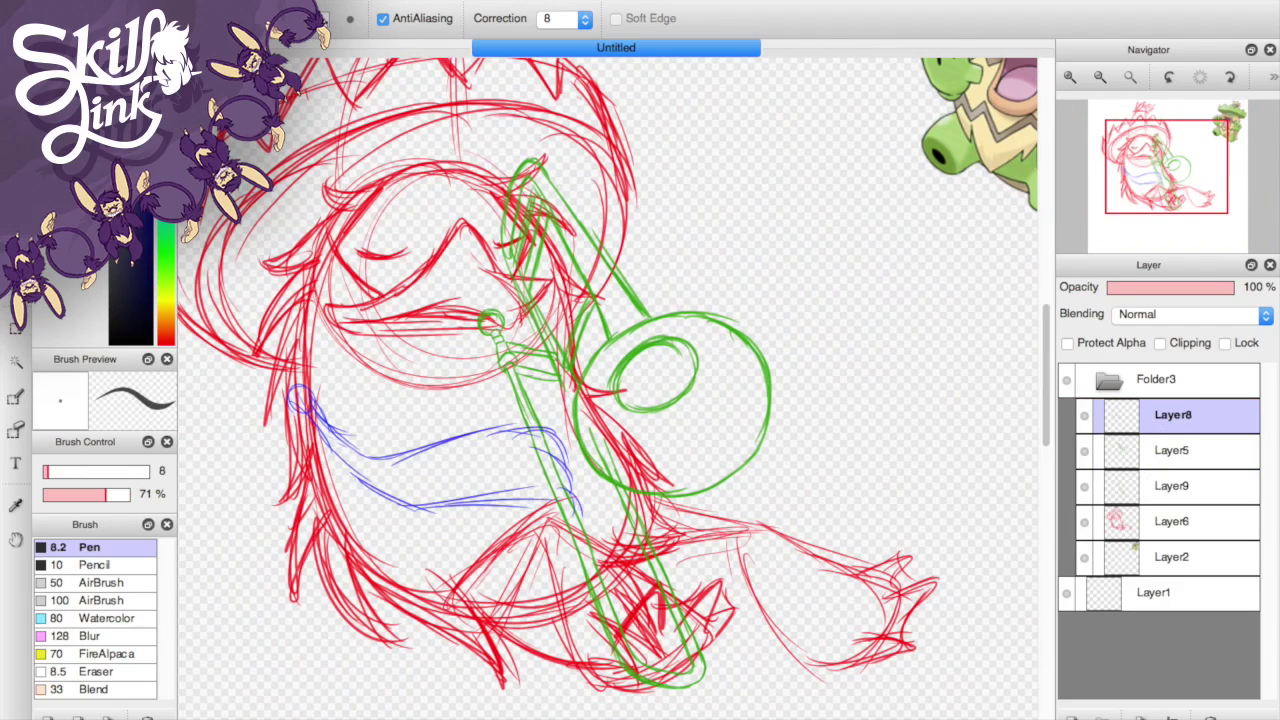
{"action": "key", "text": "ctrl+z"}
{"action": "key", "text": "ctrl+z"}
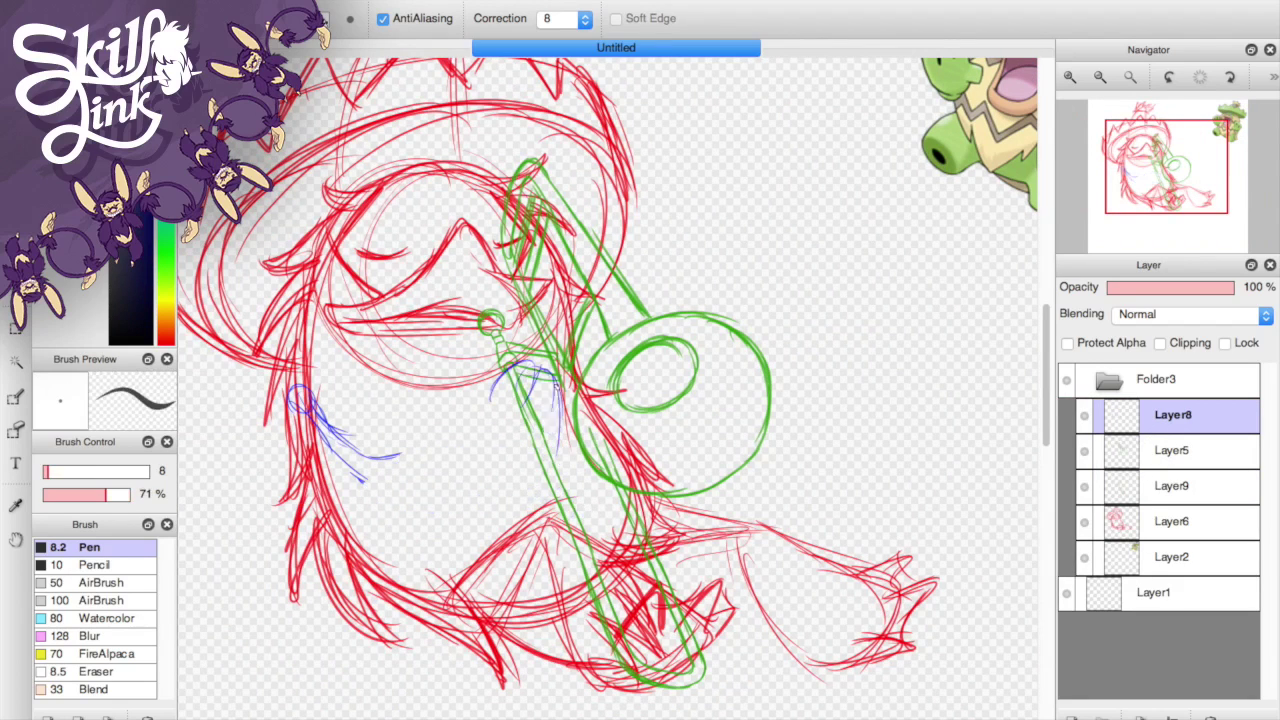
- Sketch the bent arm with a round fist in blue across the chest, plus the other hand gripping the trombone
{"action": "left_click_drag", "start_coordinate": [490, 385], "coordinate": [420, 455]}
{"action": "key", "text": "e"}
{"action": "left_click_drag", "start_coordinate": [300, 400], "coordinate": [400, 457]}
{"action": "key", "text": "b"}
{"action": "left_click_drag", "start_coordinate": [340, 380], "coordinate": [430, 450]}
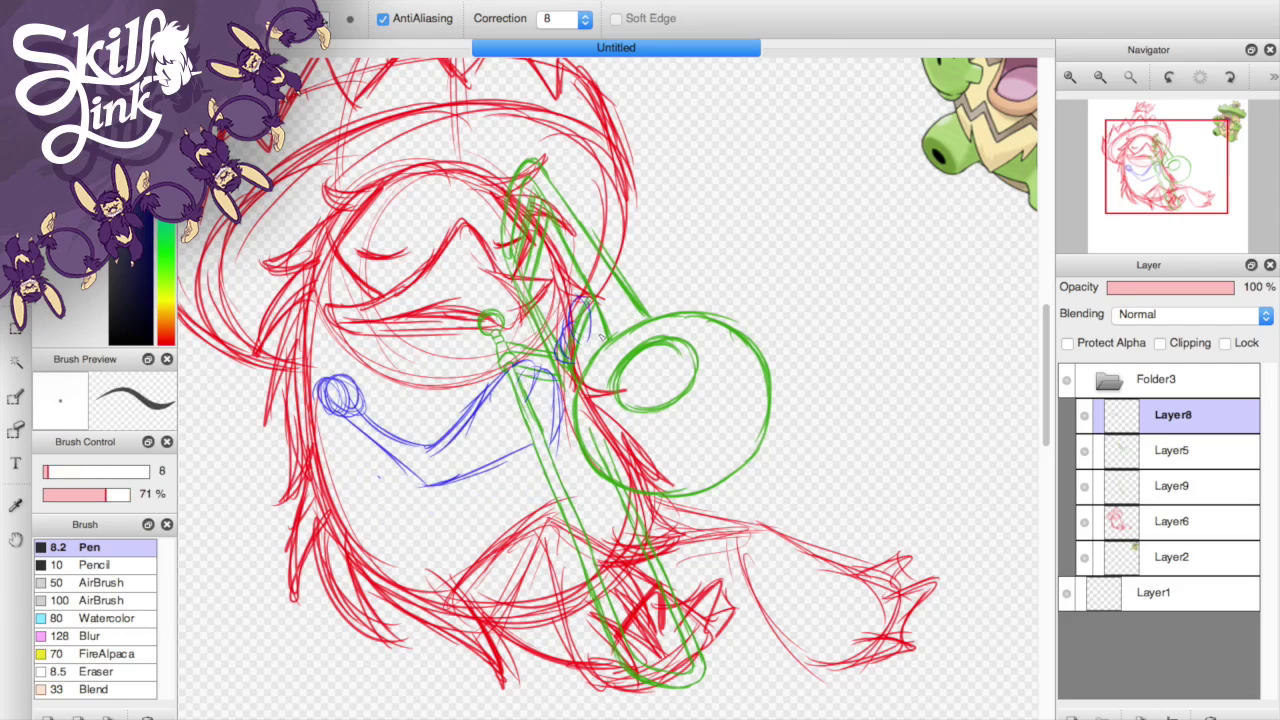
- Reposition the whole sketch folder lower on the canvas and crop the canvas around the drawing and reference
{"action": "key", "text": "ctrl+minus"}
{"action": "left_click", "coordinate": [1108, 380]}
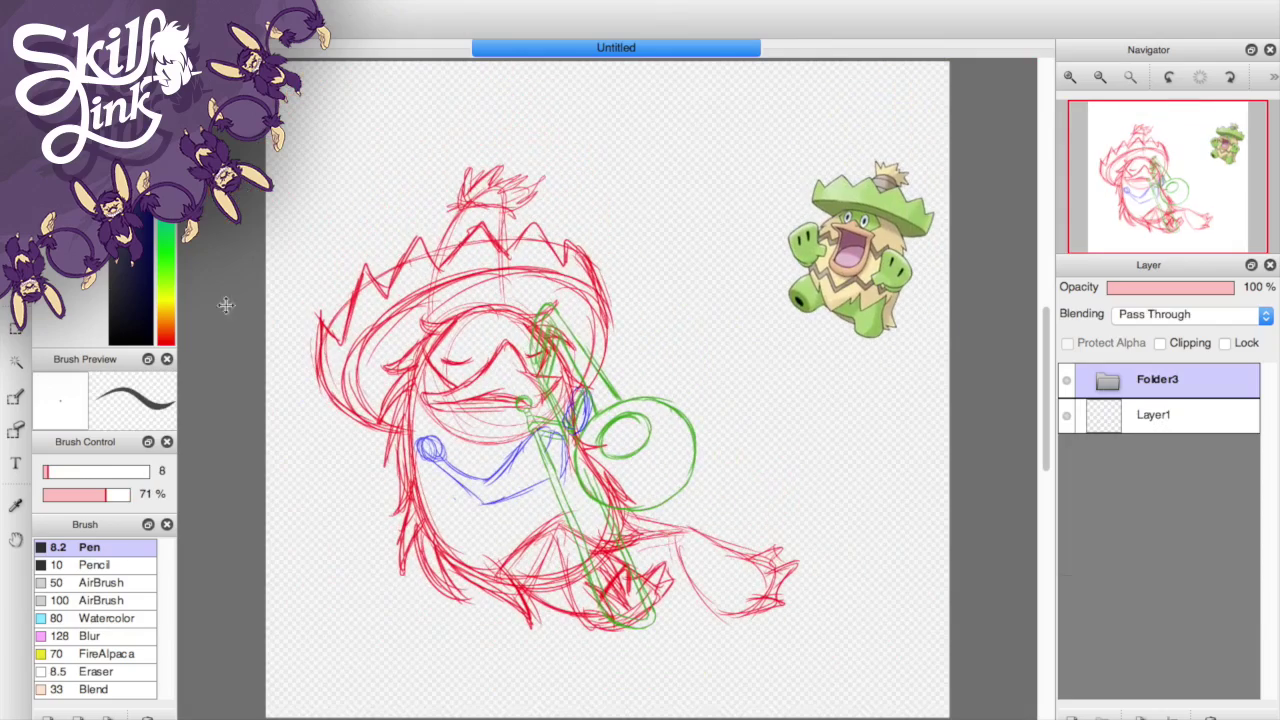
{"action": "key", "text": "m"}
{"action": "left_click_drag", "start_coordinate": [300, 122], "coordinate": [958, 677]}
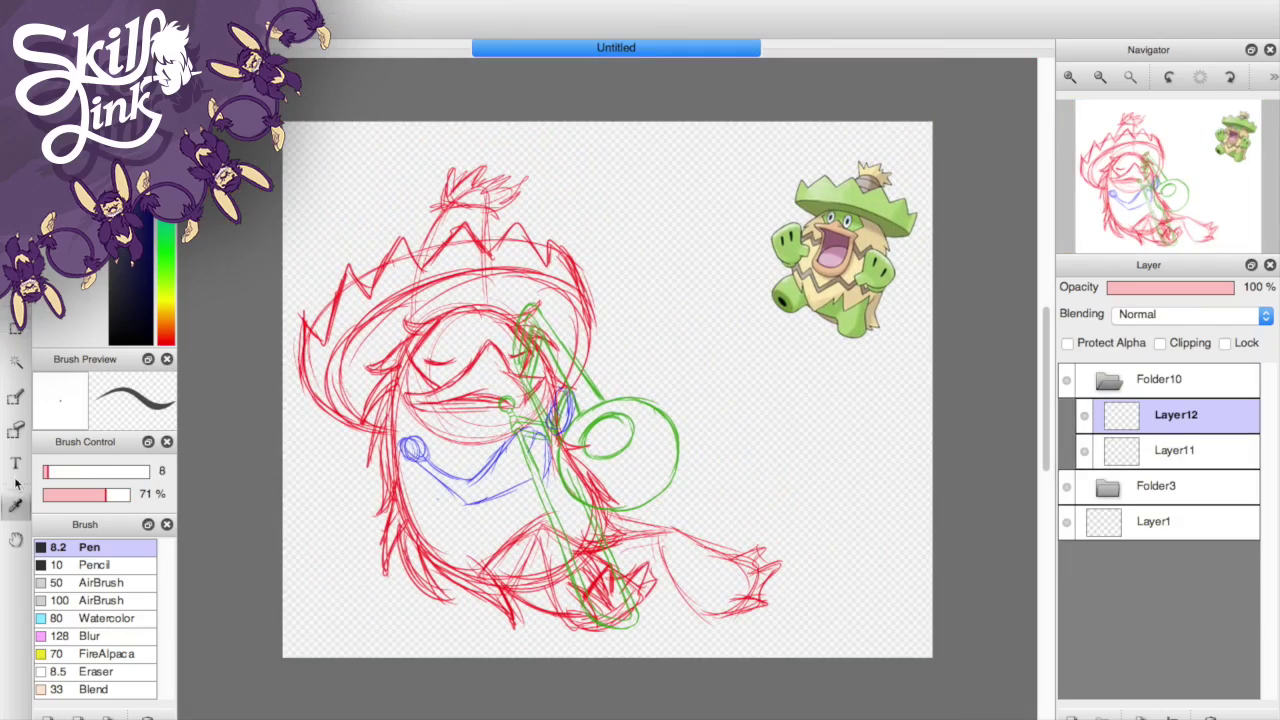
- Fade the sketch and ink the hat brim's outer edge and first jagged point on Layer12 with the size 10 Pencil
{"action": "left_click", "coordinate": [95, 565]}
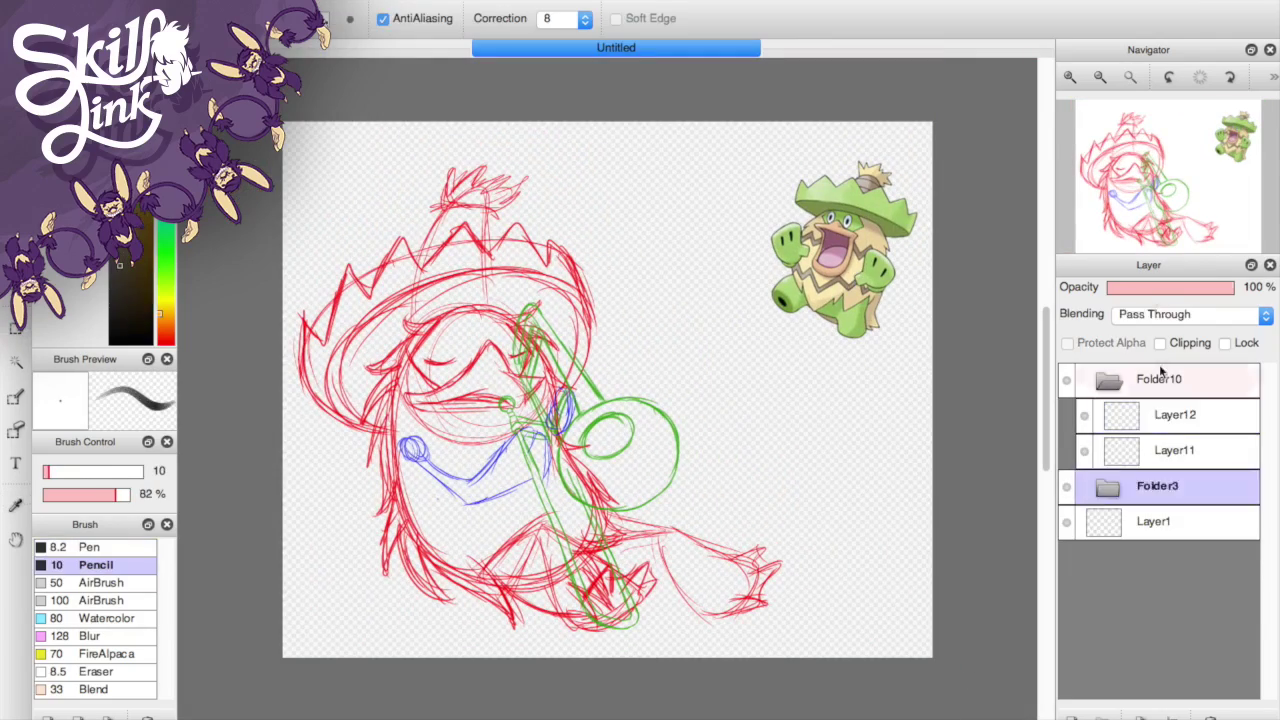
{"action": "left_click", "coordinate": [1069, 77]}
{"action": "left_click", "coordinate": [1092, 168]}
{"action": "mouse_move", "coordinate": [365, 225]}
{"action": "left_mouse_down"}
{"action": "mouse_move", "coordinate": [420, 450]}
{"action": "mouse_move", "coordinate": [565, 625]}
{"action": "left_mouse_up"}
{"action": "mouse_move", "coordinate": [700, 203]}
{"action": "left_mouse_down"}
{"action": "mouse_move", "coordinate": [545, 615]}
{"action": "mouse_move", "coordinate": [760, 700]}
{"action": "left_mouse_up"}
{"action": "left_click_drag", "start_coordinate": [680, 675], "coordinate": [362, 226]}
{"action": "mouse_move", "coordinate": [500, 560]}
{"action": "left_mouse_down"}
{"action": "mouse_move", "coordinate": [366, 237]}
{"action": "mouse_move", "coordinate": [555, 610]}
{"action": "left_mouse_up"}
{"action": "left_click", "coordinate": [1087, 154]}
{"action": "left_click_drag", "start_coordinate": [432, 350], "coordinate": [600, 530]}
{"action": "left_click_drag", "start_coordinate": [600, 530], "coordinate": [580, 208]}
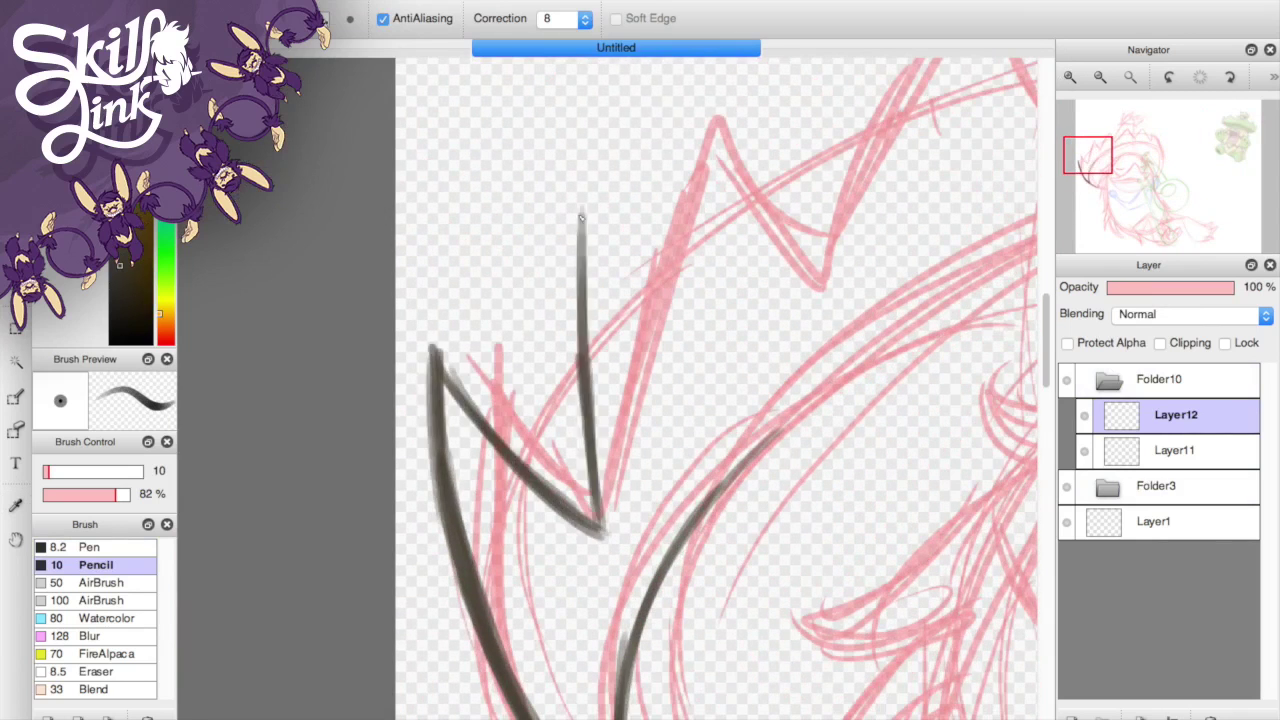
- Ink the next jagged points along the near side of the hat's edge
{"action": "left_click_drag", "start_coordinate": [590, 425], "coordinate": [720, 222]}
{"action": "mouse_move", "coordinate": [575, 160]}
{"action": "left_mouse_down"}
{"action": "mouse_move", "coordinate": [828, 266]}
{"action": "mouse_move", "coordinate": [600, 525]}
{"action": "left_mouse_up"}
{"action": "left_click_drag", "start_coordinate": [584, 435], "coordinate": [552, 525]}
{"action": "left_click", "coordinate": [1091, 148]}
{"action": "mouse_move", "coordinate": [258, 423]}
{"action": "left_mouse_down"}
{"action": "mouse_move", "coordinate": [520, 522]}
{"action": "mouse_move", "coordinate": [609, 207]}
{"action": "mouse_move", "coordinate": [800, 365]}
{"action": "left_mouse_up"}
{"action": "mouse_move", "coordinate": [612, 205]}
{"action": "left_mouse_down"}
{"action": "mouse_move", "coordinate": [820, 380]}
{"action": "mouse_move", "coordinate": [905, 232]}
{"action": "mouse_move", "coordinate": [1000, 138]}
{"action": "left_mouse_up"}
- Ink the remaining jagged points and the far end of the hat brim
{"action": "left_click_drag", "start_coordinate": [1108, 140], "coordinate": [1140, 130]}
{"action": "mouse_move", "coordinate": [440, 295]}
{"action": "left_mouse_down"}
{"action": "mouse_move", "coordinate": [568, 473]}
{"action": "mouse_move", "coordinate": [708, 330]}
{"action": "left_mouse_up"}
{"action": "mouse_move", "coordinate": [708, 330]}
{"action": "left_mouse_down"}
{"action": "mouse_move", "coordinate": [800, 545]}
{"action": "mouse_move", "coordinate": [945, 405]}
{"action": "left_mouse_up"}
{"action": "left_click_drag", "start_coordinate": [1139, 130], "coordinate": [1164, 160]}
{"action": "left_click_drag", "start_coordinate": [492, 62], "coordinate": [545, 236]}
- Ink the long curved inner lines of the hat brim above the face
{"action": "left_click_drag", "start_coordinate": [1164, 160], "coordinate": [1100, 150]}
{"action": "left_click_drag", "start_coordinate": [430, 700], "coordinate": [943, 128]}
{"action": "left_click_drag", "start_coordinate": [500, 654], "coordinate": [1026, 100]}
{"action": "left_click_drag", "start_coordinate": [1100, 150], "coordinate": [1125, 151]}
{"action": "left_click_drag", "start_coordinate": [288, 390], "coordinate": [842, 208]}
{"action": "left_click_drag", "start_coordinate": [520, 272], "coordinate": [900, 225]}
{"action": "left_click_drag", "start_coordinate": [380, 345], "coordinate": [720, 250]}
{"action": "left_click_drag", "start_coordinate": [330, 352], "coordinate": [890, 243]}
{"action": "left_click_drag", "start_coordinate": [640, 284], "coordinate": [990, 246]}
{"action": "left_click_drag", "start_coordinate": [790, 260], "coordinate": [800, 670]}
- Reduce the Pencil size to 5 and ink the hair tufts under the brim and the facial details around the eyes
{"action": "scroll", "coordinate": [604, 294], "scroll_direction": "down", "scroll_amount": 5}
{"action": "scroll", "coordinate": [604, 294], "scroll_direction": "left", "scroll_amount": 5}
{"action": "left_click_drag", "start_coordinate": [604, 294], "coordinate": [545, 368]}
{"action": "mouse_move", "coordinate": [555, 310]}
{"action": "left_mouse_down"}
{"action": "mouse_move", "coordinate": [940, 220]}
{"action": "mouse_move", "coordinate": [650, 280]}
{"action": "mouse_move", "coordinate": [762, 216]}
{"action": "mouse_move", "coordinate": [645, 328]}
{"action": "left_mouse_up"}
{"action": "key", "text": "["}
{"action": "scroll", "coordinate": [982, 243], "scroll_direction": "right", "scroll_amount": 5}
{"action": "left_click_drag", "start_coordinate": [650, 338], "coordinate": [818, 440]}
{"action": "left_click_drag", "start_coordinate": [712, 405], "coordinate": [826, 458]}
{"action": "left_click_drag", "start_coordinate": [455, 370], "coordinate": [540, 318]}
{"action": "left_click_drag", "start_coordinate": [460, 345], "coordinate": [578, 438]}
{"action": "mouse_move", "coordinate": [455, 405]}
{"action": "left_mouse_down"}
{"action": "mouse_move", "coordinate": [505, 478]}
{"action": "mouse_move", "coordinate": [460, 460]}
{"action": "left_mouse_up"}
- Ink the edges of the face area, the creases at the top of the beak and the small notch on its ridge
{"action": "scroll", "coordinate": [600, 350], "scroll_direction": "left", "scroll_amount": 5}
{"action": "scroll", "coordinate": [600, 350], "scroll_direction": "down", "scroll_amount": 3}
{"action": "left_click_drag", "start_coordinate": [785, 170], "coordinate": [525, 292]}
{"action": "mouse_move", "coordinate": [527, 300]}
{"action": "left_mouse_down"}
{"action": "mouse_move", "coordinate": [680, 360]}
{"action": "mouse_move", "coordinate": [535, 600]}
{"action": "mouse_move", "coordinate": [660, 480]}
{"action": "mouse_move", "coordinate": [585, 715]}
{"action": "left_mouse_up"}
{"action": "left_click_drag", "start_coordinate": [1113, 180], "coordinate": [1117, 192]}
{"action": "left_click_drag", "start_coordinate": [575, 445], "coordinate": [500, 615]}
{"action": "left_click_drag", "start_coordinate": [590, 418], "coordinate": [512, 570]}
{"action": "left_click_drag", "start_coordinate": [1117, 188], "coordinate": [1134, 166]}
{"action": "mouse_move", "coordinate": [560, 245]}
{"action": "left_mouse_down"}
{"action": "mouse_move", "coordinate": [400, 455]}
{"action": "mouse_move", "coordinate": [499, 577]}
{"action": "left_mouse_up"}
{"action": "mouse_move", "coordinate": [478, 447]}
{"action": "left_mouse_down"}
{"action": "mouse_move", "coordinate": [604, 496]}
{"action": "mouse_move", "coordinate": [585, 492]}
{"action": "left_mouse_up"}
{"action": "left_click_drag", "start_coordinate": [1143, 217], "coordinate": [1156, 230]}
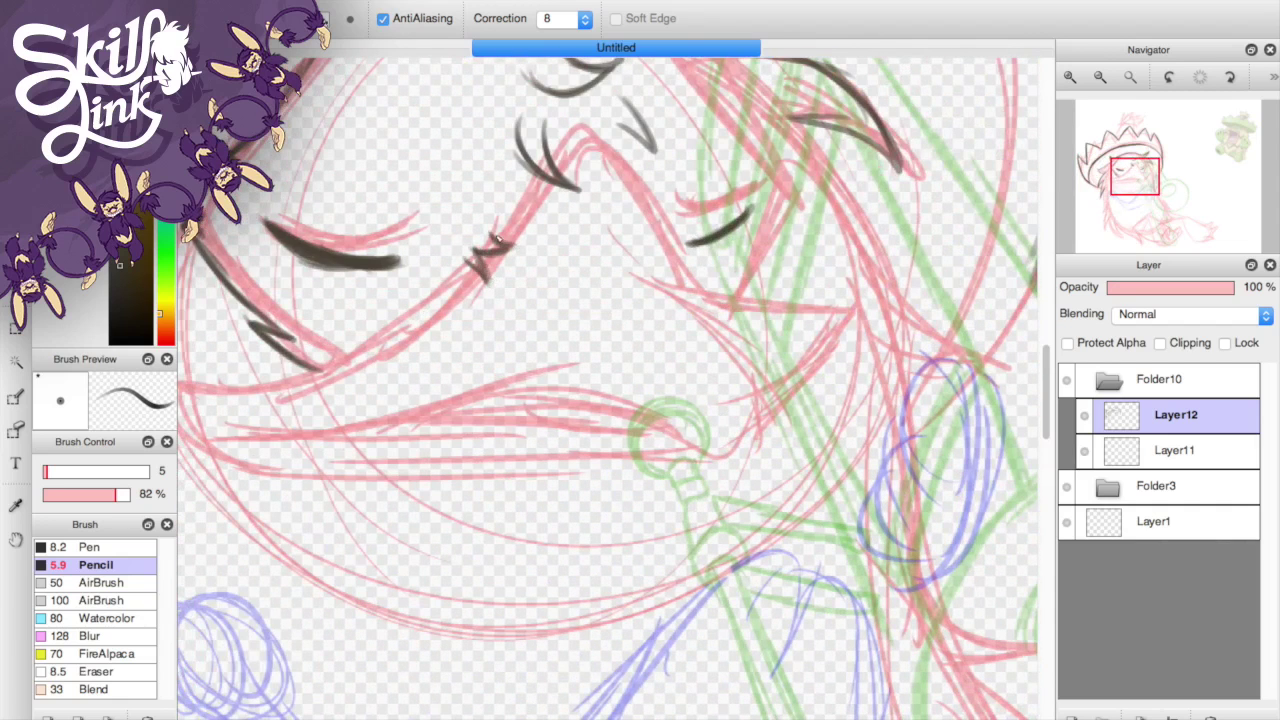
- Ink the beak's upper edge, rounded tip and mouth corner, plus the fur strands beside the fist
{"action": "mouse_move", "coordinate": [467, 263]}
{"action": "left_mouse_down"}
{"action": "mouse_move", "coordinate": [295, 378]}
{"action": "mouse_move", "coordinate": [205, 392]}
{"action": "left_mouse_up"}
{"action": "left_click_drag", "start_coordinate": [222, 434], "coordinate": [632, 344]}
{"action": "left_click_drag", "start_coordinate": [612, 302], "coordinate": [618, 350]}
{"action": "mouse_move", "coordinate": [498, 412]}
{"action": "left_mouse_down"}
{"action": "mouse_move", "coordinate": [522, 530]}
{"action": "mouse_move", "coordinate": [600, 578]}
{"action": "left_mouse_up"}
{"action": "left_click_drag", "start_coordinate": [562, 432], "coordinate": [598, 578]}
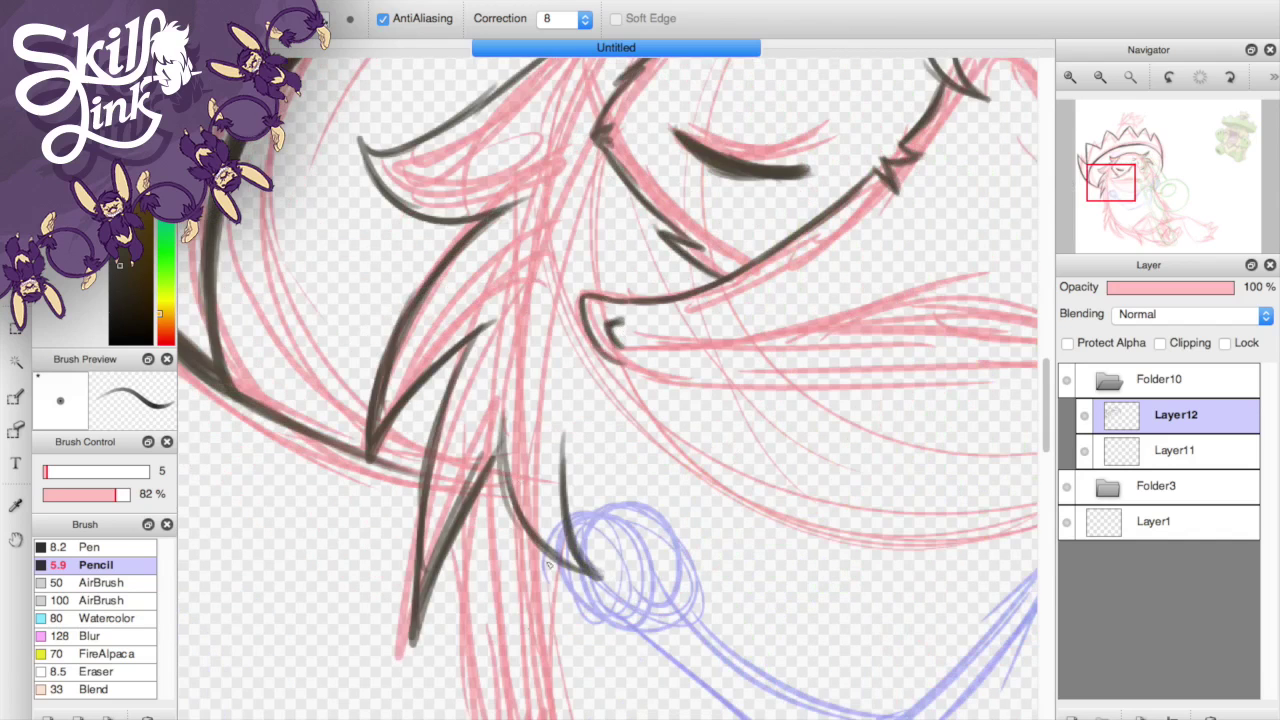
- Ink the fist at the end of the bent arm and the fur around it with short strokes
{"action": "left_click_drag", "start_coordinate": [466, 515], "coordinate": [450, 705]}
{"action": "left_click_drag", "start_coordinate": [640, 553], "coordinate": [714, 524]}
{"action": "left_click_drag", "start_coordinate": [714, 522], "coordinate": [652, 507]}
{"action": "left_click_drag", "start_coordinate": [526, 572], "coordinate": [626, 696]}
{"action": "left_click_drag", "start_coordinate": [580, 588], "coordinate": [624, 696]}
{"action": "left_click_drag", "start_coordinate": [522, 574], "coordinate": [630, 694]}
{"action": "left_click_drag", "start_coordinate": [648, 552], "coordinate": [745, 613]}
{"action": "left_click_drag", "start_coordinate": [586, 624], "coordinate": [636, 696]}
{"action": "left_click_drag", "start_coordinate": [610, 604], "coordinate": [640, 696]}
- Ink the long mouth line, the beak's ridge and its thick pointed far corner
{"action": "left_click_drag", "start_coordinate": [641, 344], "coordinate": [884, 326]}
{"action": "left_click_drag", "start_coordinate": [884, 326], "coordinate": [494, 510]}
{"action": "left_click_drag", "start_coordinate": [566, 210], "coordinate": [652, 278]}
{"action": "mouse_move", "coordinate": [622, 236]}
{"action": "left_mouse_down"}
{"action": "mouse_move", "coordinate": [712, 380]}
{"action": "mouse_move", "coordinate": [778, 548]}
{"action": "left_mouse_up"}
{"action": "left_click_drag", "start_coordinate": [690, 470], "coordinate": [700, 530]}
{"action": "left_click_drag", "start_coordinate": [780, 475], "coordinate": [750, 580]}
{"action": "left_click_drag", "start_coordinate": [440, 500], "coordinate": [720, 525]}
{"action": "left_click_drag", "start_coordinate": [655, 512], "coordinate": [765, 572]}
{"action": "mouse_move", "coordinate": [690, 375]}
{"action": "left_mouse_down"}
{"action": "mouse_move", "coordinate": [762, 578]}
{"action": "mouse_move", "coordinate": [850, 408]}
{"action": "left_mouse_up"}
{"action": "left_click_drag", "start_coordinate": [852, 410], "coordinate": [795, 485]}
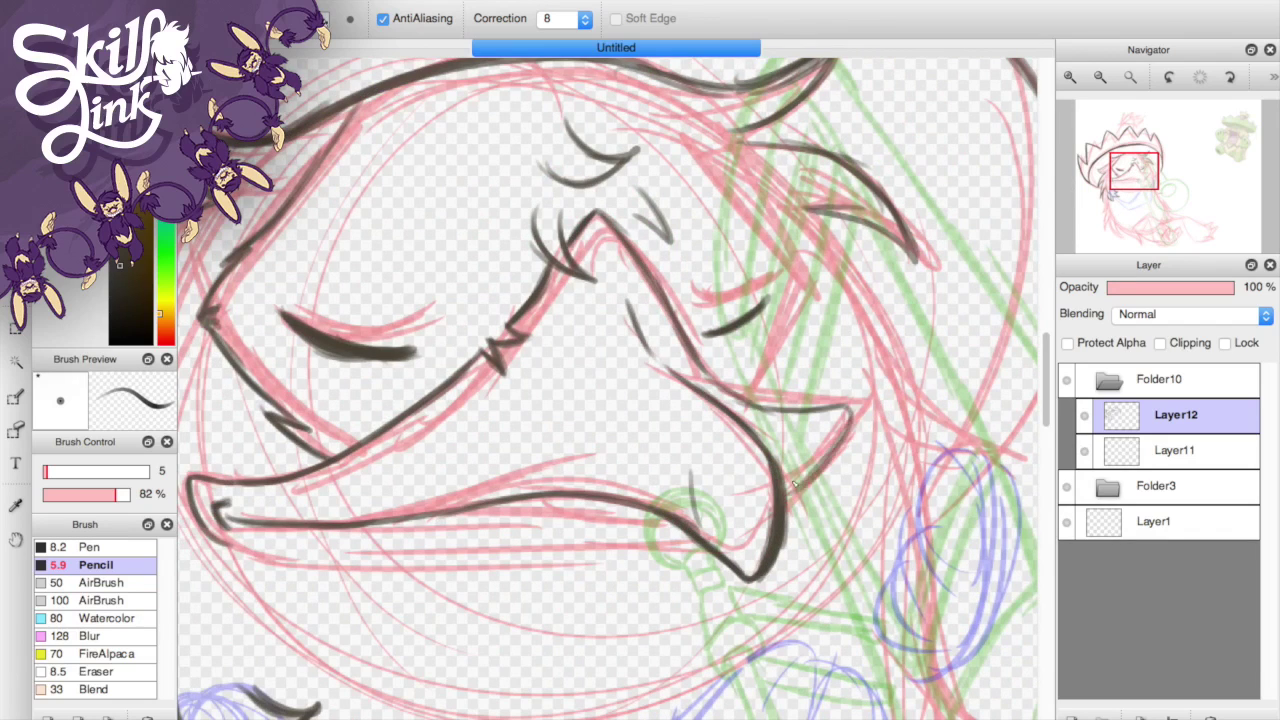
- Ink the lower lip line beneath the mouth, undoing and redrawing one stroke
{"action": "left_click_drag", "start_coordinate": [212, 503], "coordinate": [236, 522]}
{"action": "left_click_drag", "start_coordinate": [436, 518], "coordinate": [630, 525]}
{"action": "key", "text": "ctrl+z"}
{"action": "mouse_move", "coordinate": [372, 530]}
{"action": "left_mouse_down"}
{"action": "mouse_move", "coordinate": [576, 520]}
{"action": "mouse_move", "coordinate": [236, 545]}
{"action": "mouse_move", "coordinate": [544, 548]}
{"action": "mouse_move", "coordinate": [672, 580]}
{"action": "mouse_move", "coordinate": [362, 523]}
{"action": "left_mouse_up"}
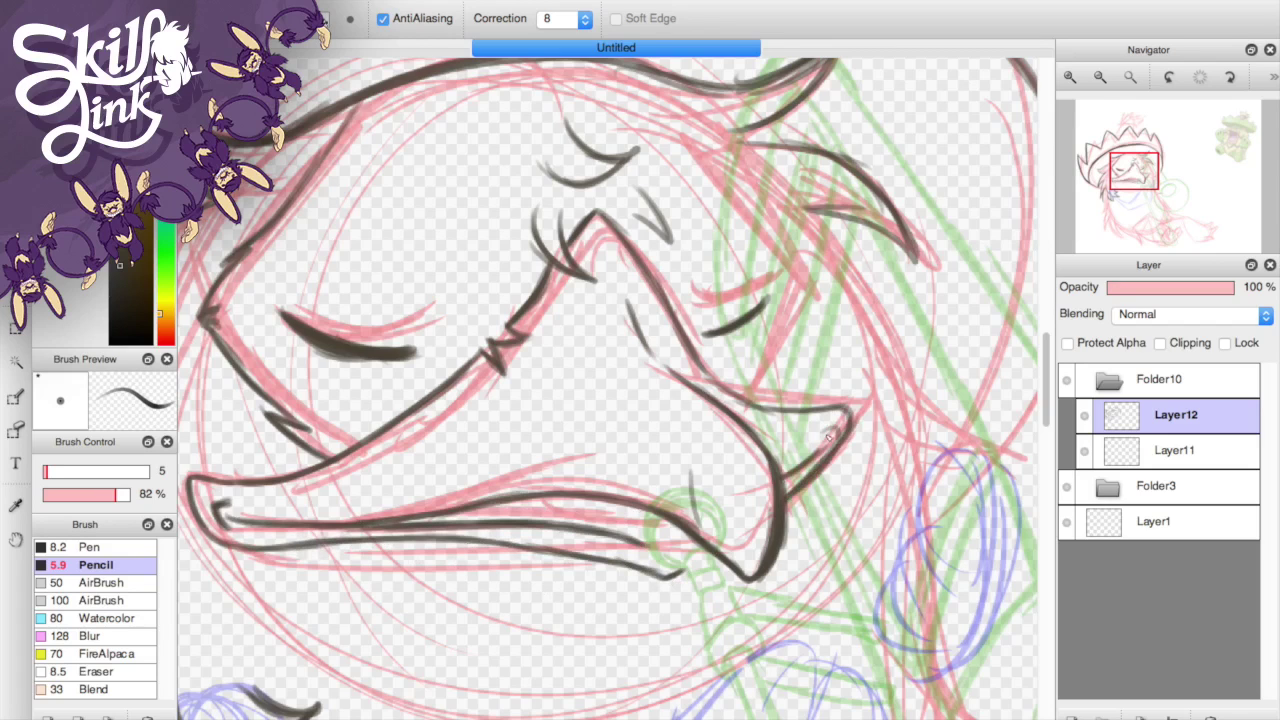
- Ink the upper and lower outlines of the bent arm over the blue sketch
{"action": "mouse_move", "coordinate": [636, 72]}
{"action": "left_mouse_down"}
{"action": "mouse_move", "coordinate": [790, 236]}
{"action": "mouse_move", "coordinate": [822, 350]}
{"action": "mouse_move", "coordinate": [776, 405]}
{"action": "left_mouse_up"}
{"action": "mouse_move", "coordinate": [1165, 224]}
{"action": "left_mouse_down"}
{"action": "mouse_move", "coordinate": [1163, 153]}
{"action": "mouse_move", "coordinate": [1124, 201]}
{"action": "left_mouse_up"}
{"action": "left_click_drag", "start_coordinate": [486, 290], "coordinate": [400, 358]}
{"action": "left_click_drag", "start_coordinate": [500, 322], "coordinate": [664, 388]}
{"action": "mouse_move", "coordinate": [712, 364]}
{"action": "left_mouse_down"}
{"action": "mouse_move", "coordinate": [650, 430]}
{"action": "mouse_move", "coordinate": [860, 195]}
{"action": "left_mouse_up"}
{"action": "mouse_move", "coordinate": [455, 332]}
{"action": "left_mouse_down"}
{"action": "mouse_move", "coordinate": [659, 513]}
{"action": "mouse_move", "coordinate": [976, 382]}
{"action": "left_mouse_up"}
{"action": "left_click_drag", "start_coordinate": [1124, 201], "coordinate": [1141, 192]}
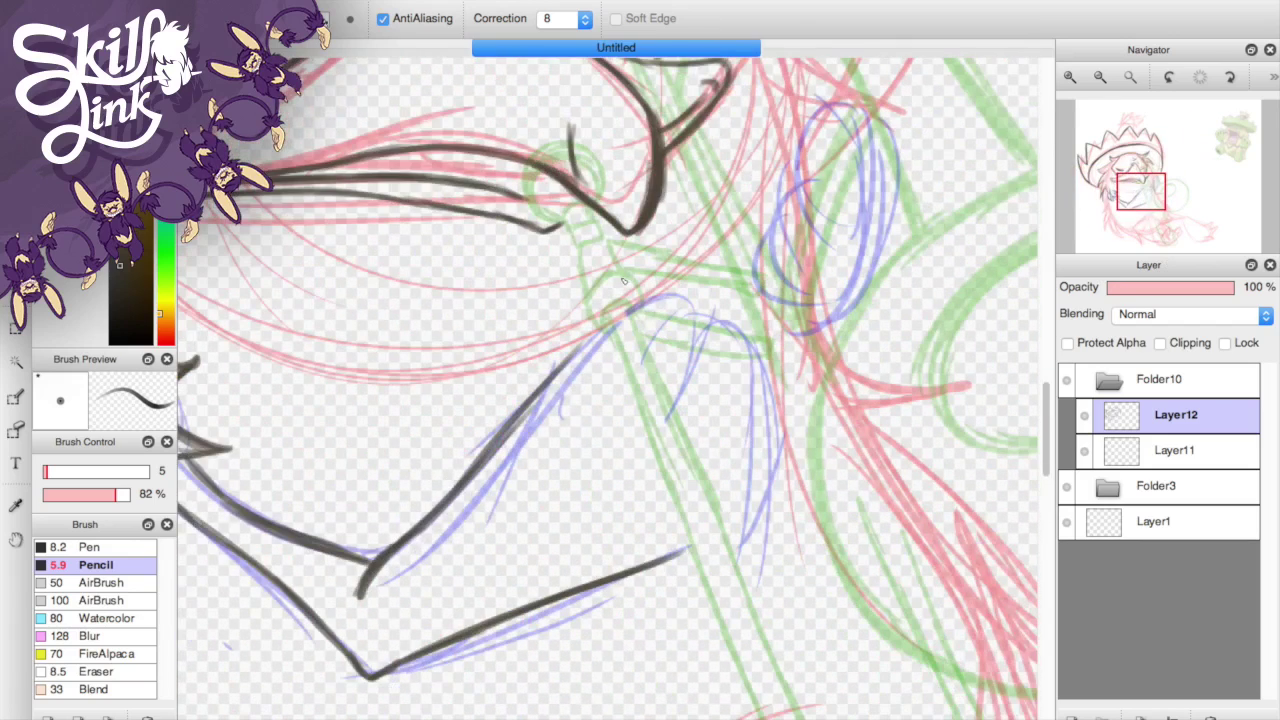
- Move Layer11 above Layer12 and ink the trombone's mouthpiece and the start of its tube in brown
{"action": "mouse_move", "coordinate": [1175, 414]}
{"action": "left_mouse_down"}
{"action": "mouse_move", "coordinate": [1168, 451]}
{"action": "mouse_move", "coordinate": [1170, 425]}
{"action": "left_mouse_up"}
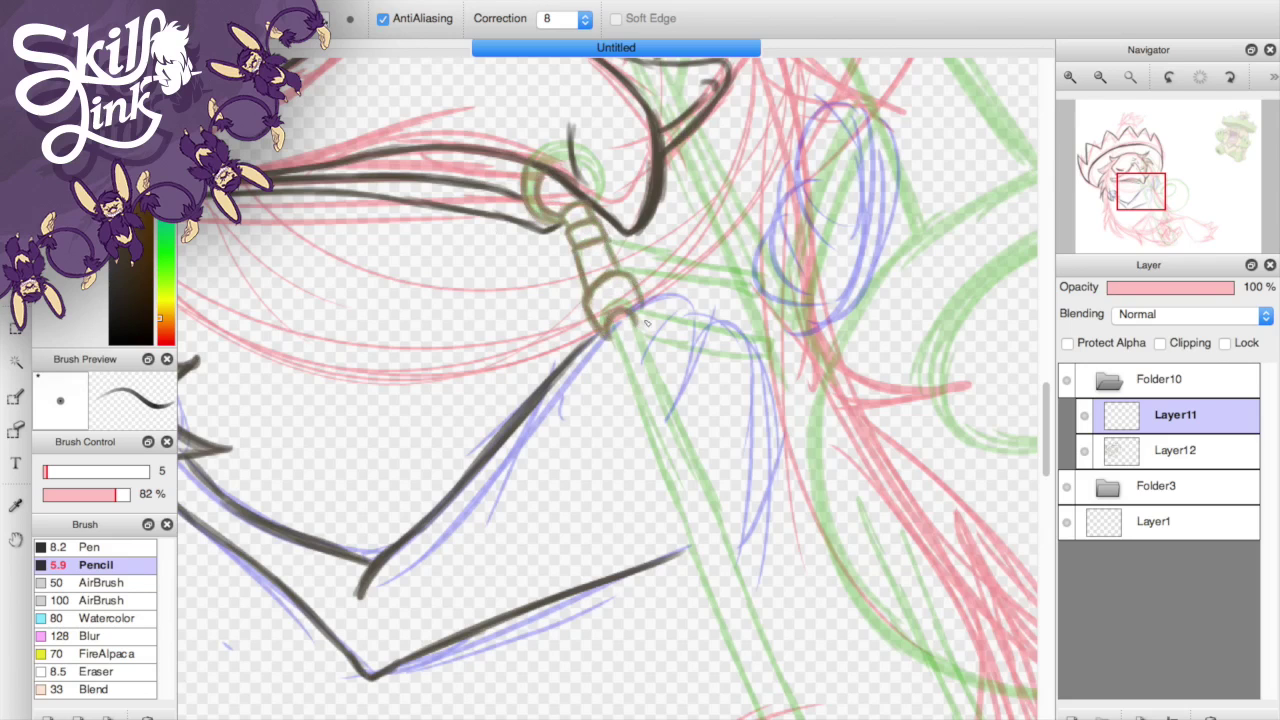
{"action": "left_click_drag", "start_coordinate": [644, 341], "coordinate": [790, 718]}
{"action": "left_click_drag", "start_coordinate": [612, 340], "coordinate": [762, 718]}
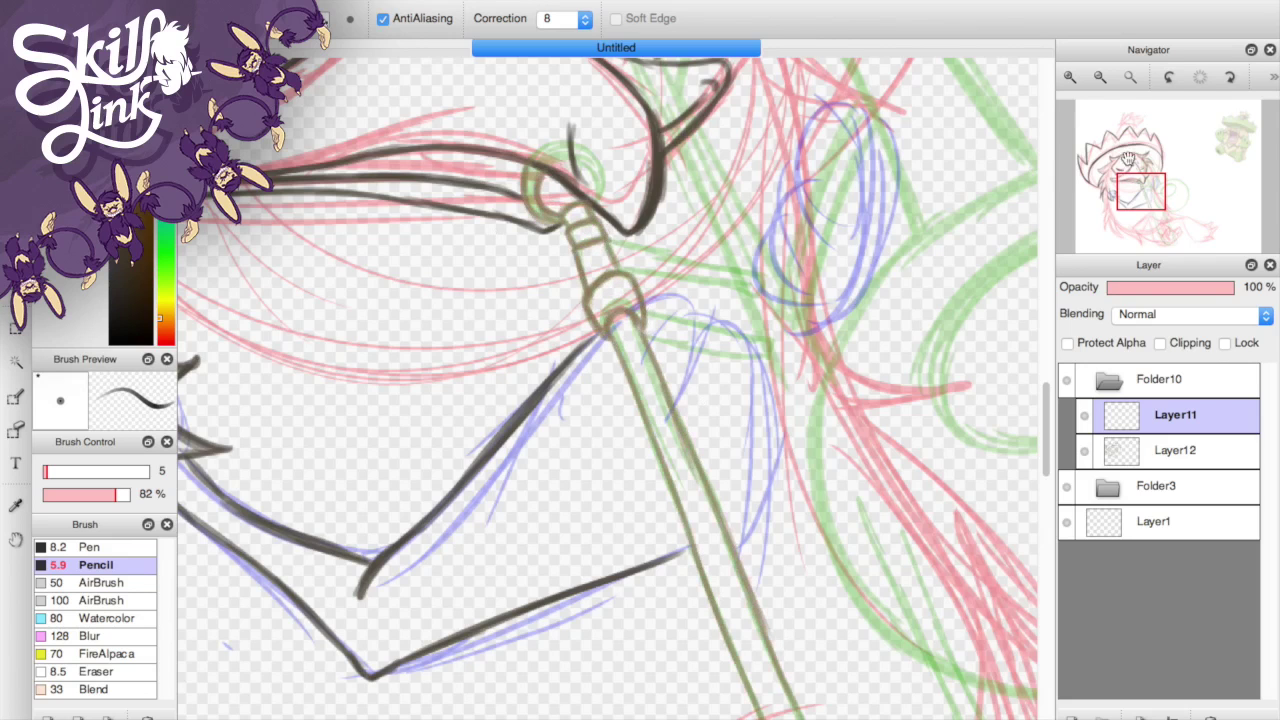
- Ink the trombone slide's first tube down to its curved lower end with two parallel lines
{"action": "left_click_drag", "start_coordinate": [1078, 193], "coordinate": [1082, 200]}
{"action": "mouse_move", "coordinate": [614, 392]}
{"action": "left_mouse_down"}
{"action": "mouse_move", "coordinate": [712, 608]}
{"action": "mouse_move", "coordinate": [745, 718]}
{"action": "left_mouse_up"}
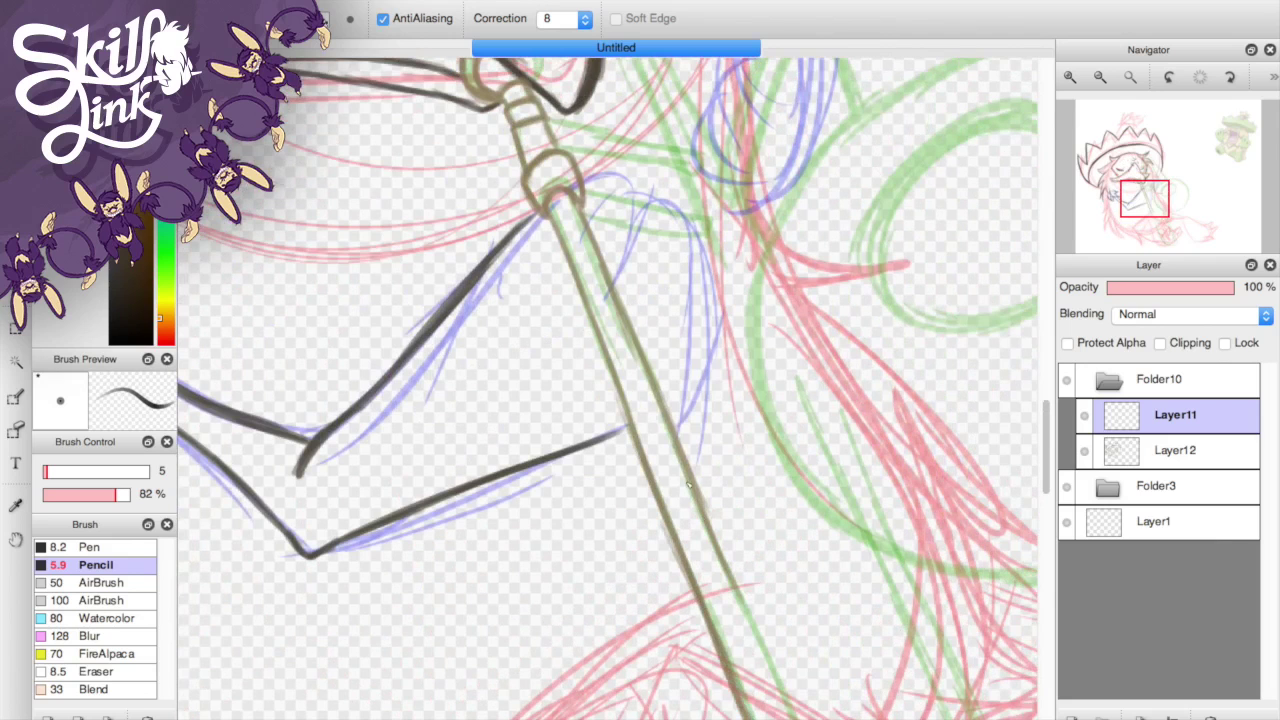
{"action": "left_click_drag", "start_coordinate": [656, 418], "coordinate": [800, 718]}
{"action": "left_click_drag", "start_coordinate": [610, 288], "coordinate": [684, 454]}
{"action": "scroll", "coordinate": [536, 268], "scroll_direction": "down", "scroll_amount": 10}
{"action": "scroll", "coordinate": [536, 268], "scroll_direction": "right", "scroll_amount": 5}
{"action": "left_click_drag", "start_coordinate": [536, 268], "coordinate": [614, 560]}
{"action": "left_click_drag", "start_coordinate": [661, 645], "coordinate": [780, 704]}
{"action": "mouse_move", "coordinate": [545, 205]}
{"action": "left_mouse_down"}
{"action": "mouse_move", "coordinate": [734, 608]}
{"action": "mouse_move", "coordinate": [793, 645]}
{"action": "mouse_move", "coordinate": [870, 646]}
{"action": "left_mouse_up"}
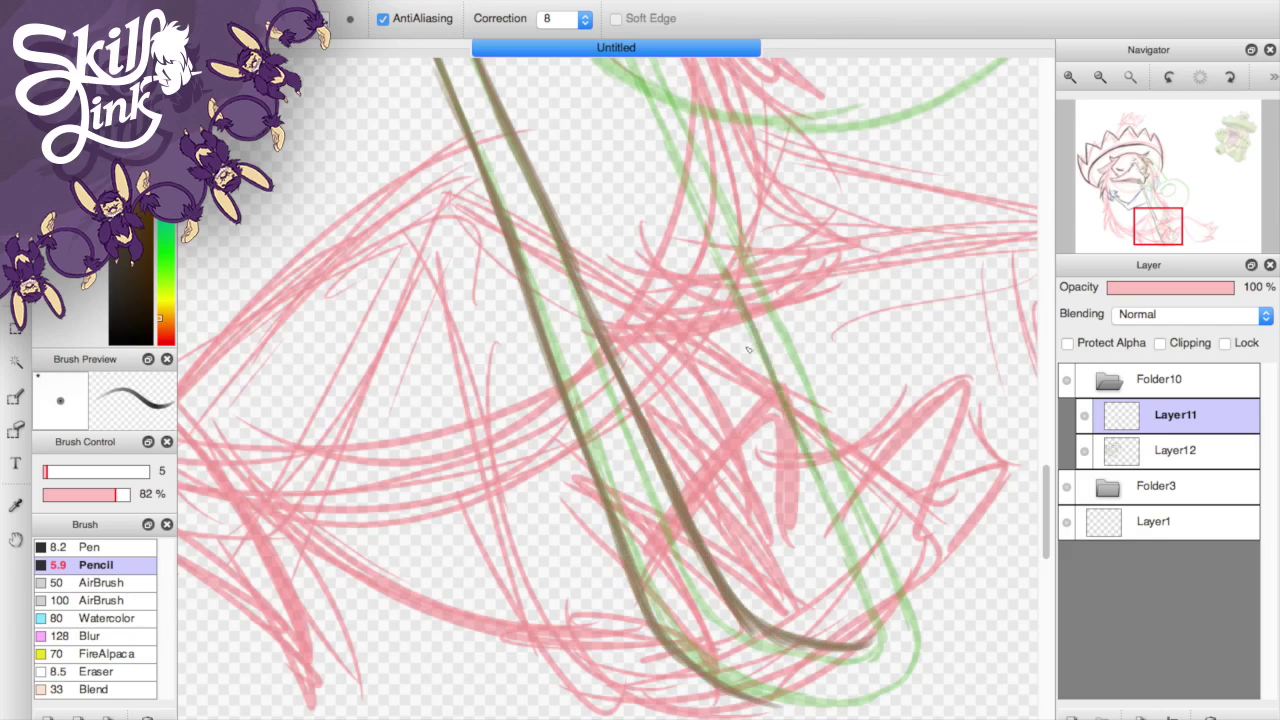
- Ink the slide's second tube and close the U-shaped bend at its lower end
{"action": "left_click_drag", "start_coordinate": [740, 278], "coordinate": [868, 636]}
{"action": "left_click_drag", "start_coordinate": [745, 268], "coordinate": [905, 610]}
{"action": "left_click_drag", "start_coordinate": [836, 445], "coordinate": [928, 655]}
{"action": "mouse_move", "coordinate": [760, 704]}
{"action": "left_mouse_down"}
{"action": "mouse_move", "coordinate": [922, 612]}
{"action": "mouse_move", "coordinate": [880, 690]}
{"action": "left_mouse_up"}
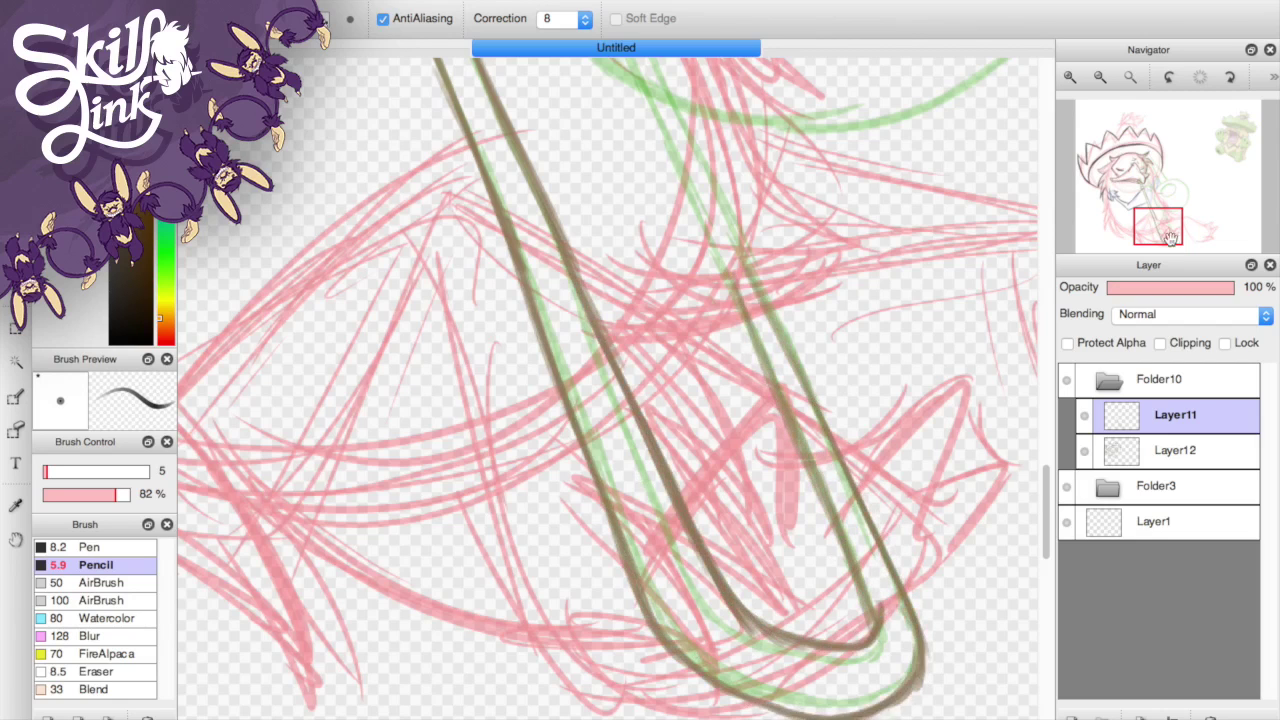
- Ink the large round outline of the trombone's bell in brown over the green sketch
{"action": "scroll", "coordinate": [560, 550], "scroll_direction": "up", "scroll_amount": 10}
{"action": "mouse_move", "coordinate": [790, 400]}
{"action": "left_mouse_down"}
{"action": "mouse_move", "coordinate": [560, 580]}
{"action": "mouse_move", "coordinate": [515, 700]}
{"action": "left_mouse_up"}
{"action": "scroll", "coordinate": [540, 650], "scroll_direction": "down", "scroll_amount": 10}
{"action": "mouse_move", "coordinate": [545, 300]}
{"action": "left_mouse_down"}
{"action": "mouse_move", "coordinate": [630, 525]}
{"action": "mouse_move", "coordinate": [975, 560]}
{"action": "left_mouse_up"}
{"action": "key", "text": "ctrl+z"}
{"action": "scroll", "coordinate": [750, 400], "scroll_direction": "up", "scroll_amount": 5}
{"action": "scroll", "coordinate": [750, 400], "scroll_direction": "right", "scroll_amount": 10}
{"action": "mouse_move", "coordinate": [760, 330]}
{"action": "left_mouse_down"}
{"action": "mouse_move", "coordinate": [758, 525]}
{"action": "mouse_move", "coordinate": [518, 714]}
{"action": "left_mouse_up"}
{"action": "mouse_move", "coordinate": [430, 172]}
{"action": "left_mouse_down"}
{"action": "mouse_move", "coordinate": [664, 190]}
{"action": "mouse_move", "coordinate": [768, 418]}
{"action": "mouse_move", "coordinate": [630, 650]}
{"action": "left_mouse_up"}
- Ink the small oval inside the bell and the brown tube line running from the hat brim down to the bell
{"action": "key", "text": "["}
{"action": "key", "text": "["}
{"action": "key", "text": "["}
{"action": "key", "text": "["}
{"action": "mouse_move", "coordinate": [510, 286]}
{"action": "left_mouse_down"}
{"action": "mouse_move", "coordinate": [324, 388]}
{"action": "mouse_move", "coordinate": [350, 455]}
{"action": "mouse_move", "coordinate": [506, 412]}
{"action": "left_mouse_up"}
{"action": "key", "text": "]"}
{"action": "key", "text": "]"}
{"action": "key", "text": "]"}
{"action": "key", "text": "]"}
{"action": "key", "text": "]"}
{"action": "mouse_move", "coordinate": [496, 264]}
{"action": "left_mouse_down"}
{"action": "mouse_move", "coordinate": [528, 340]}
{"action": "mouse_move", "coordinate": [524, 370]}
{"action": "mouse_move", "coordinate": [760, 600]}
{"action": "left_mouse_up"}
{"action": "left_click_drag", "start_coordinate": [300, 260], "coordinate": [520, 470]}
- On Layer12, ink the pointed hair tuft reaching from the cheek towards the bell in black at brush size 8.4
{"action": "left_click", "coordinate": [1175, 450]}
{"action": "key", "text": "]"}
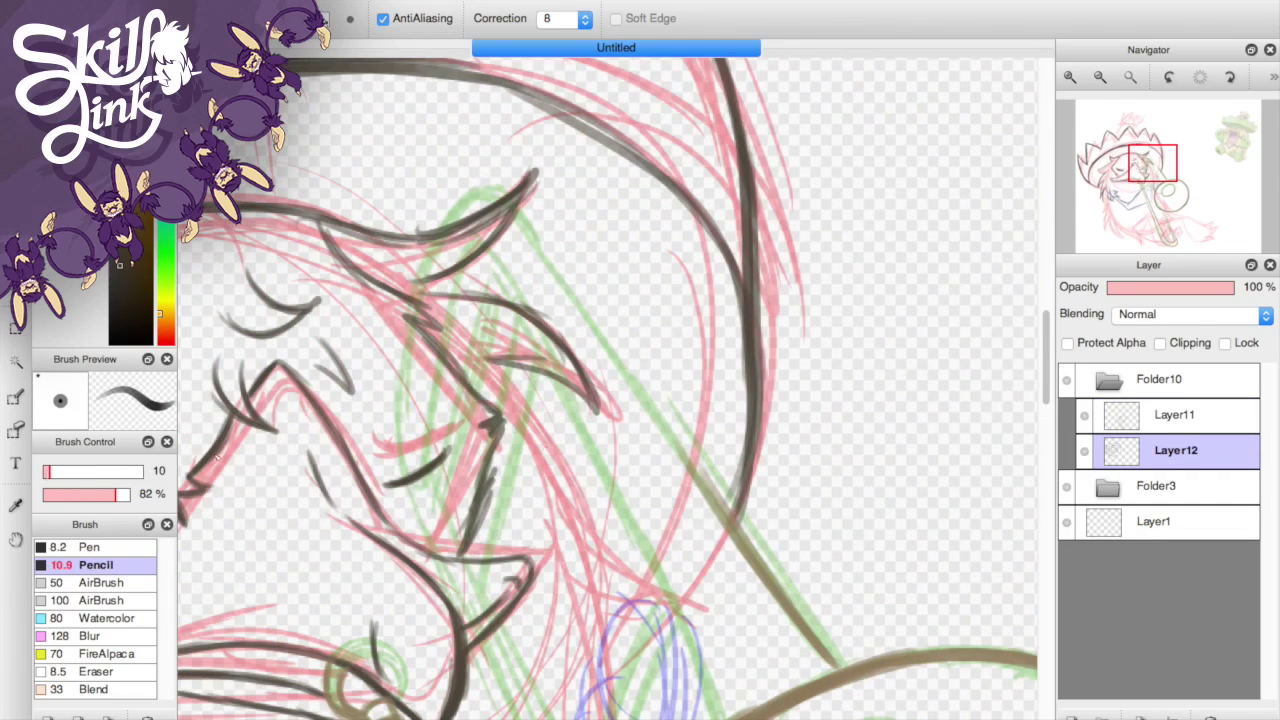
{"action": "key", "text": "bracketleft"}
{"action": "key", "text": "bracketleft"}
{"action": "mouse_move", "coordinate": [680, 660]}
{"action": "left_mouse_down"}
{"action": "mouse_move", "coordinate": [530, 310]}
{"action": "mouse_move", "coordinate": [560, 310]}
{"action": "left_mouse_up"}
- On Layer11, ink the trombone's back tube lines in brown from the hair tufts down to the bell
{"action": "left_click", "coordinate": [1175, 414]}
{"action": "left_click_drag", "start_coordinate": [480, 96], "coordinate": [544, 226]}
{"action": "left_click_drag", "start_coordinate": [554, 272], "coordinate": [588, 420]}
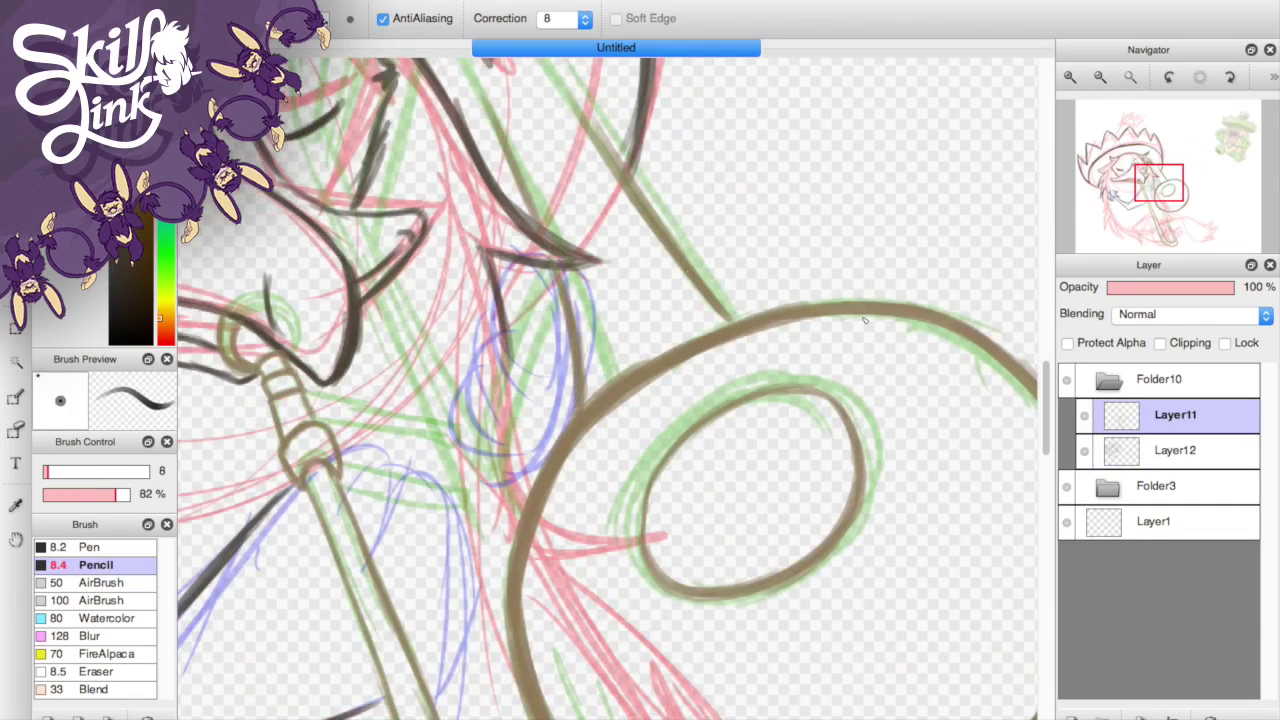
{"action": "scroll", "coordinate": [540, 332], "scroll_direction": "up", "scroll_amount": 5}
{"action": "left_click_drag", "start_coordinate": [460, 200], "coordinate": [600, 408]}
{"action": "left_click_drag", "start_coordinate": [510, 282], "coordinate": [620, 444]}
{"action": "left_click_drag", "start_coordinate": [476, 232], "coordinate": [404, 146]}
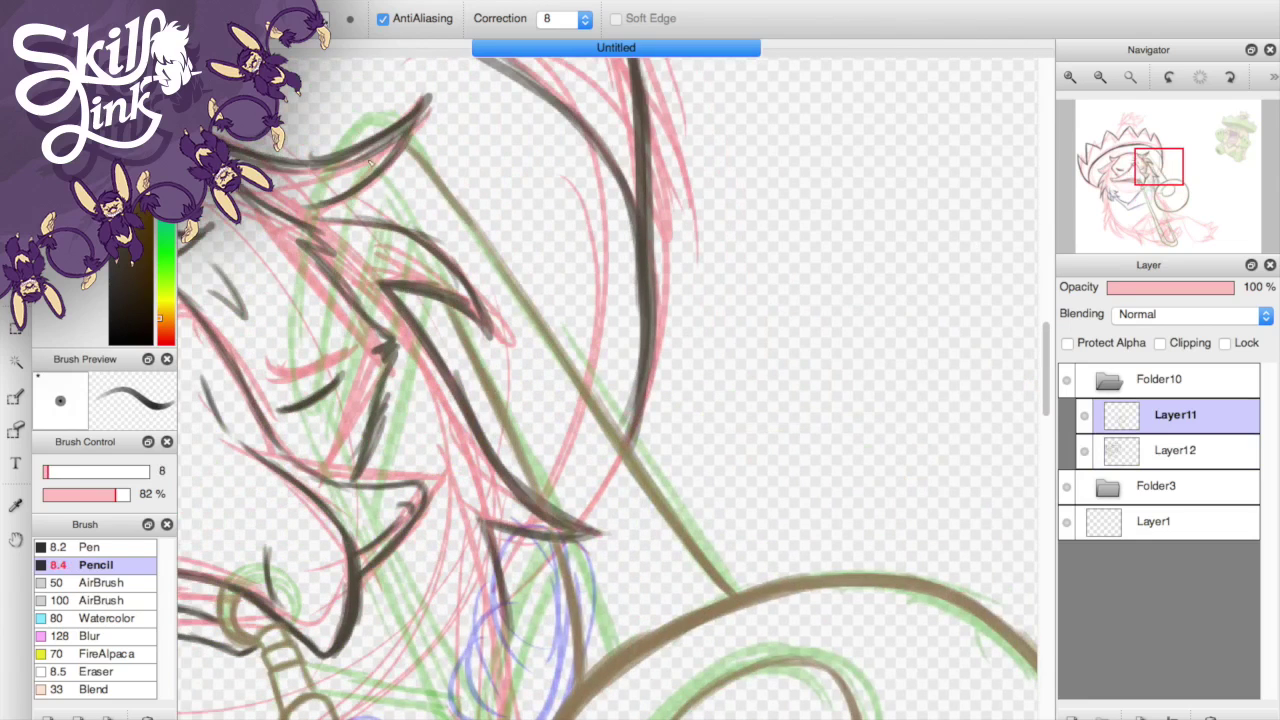
{"action": "left_click", "coordinate": [1066, 486]}
{"action": "left_click", "coordinate": [1066, 486]}
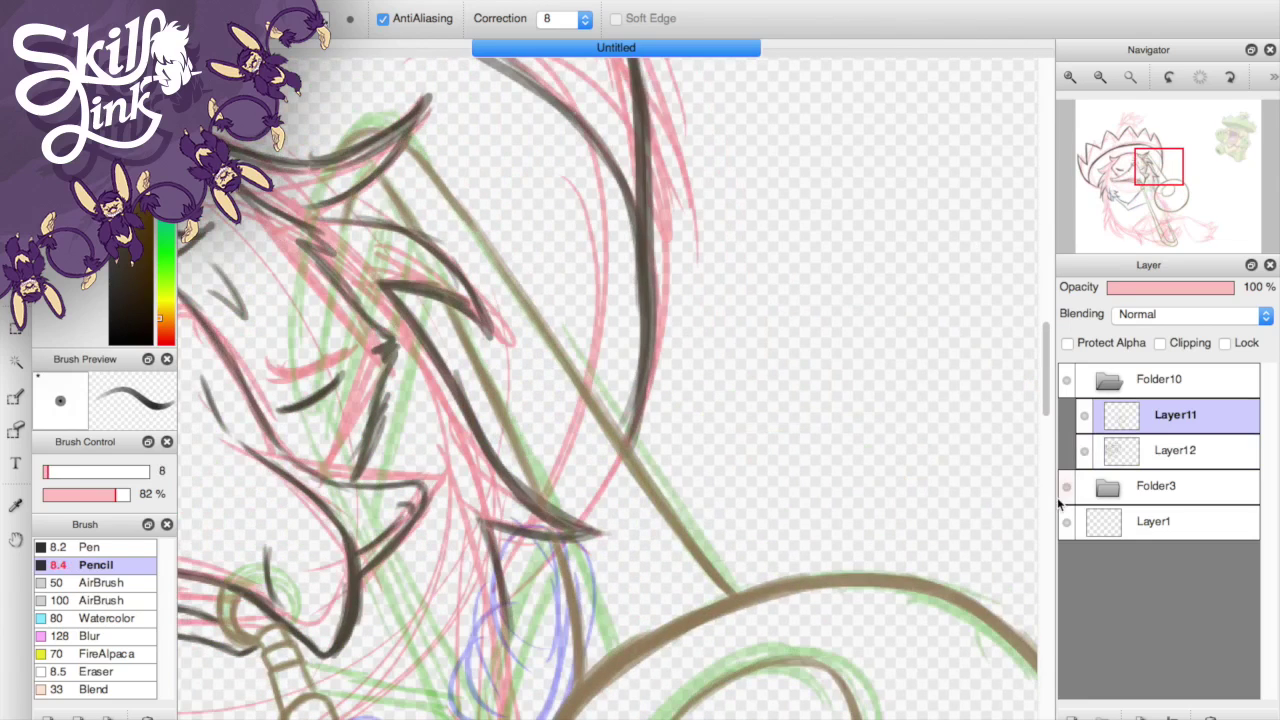
- Reduce the brush size to 4.7 and ink the two crossbars joining the slide to the back tube in brown
{"action": "key", "text": "bracketleft"}
{"action": "key", "text": "bracketleft"}
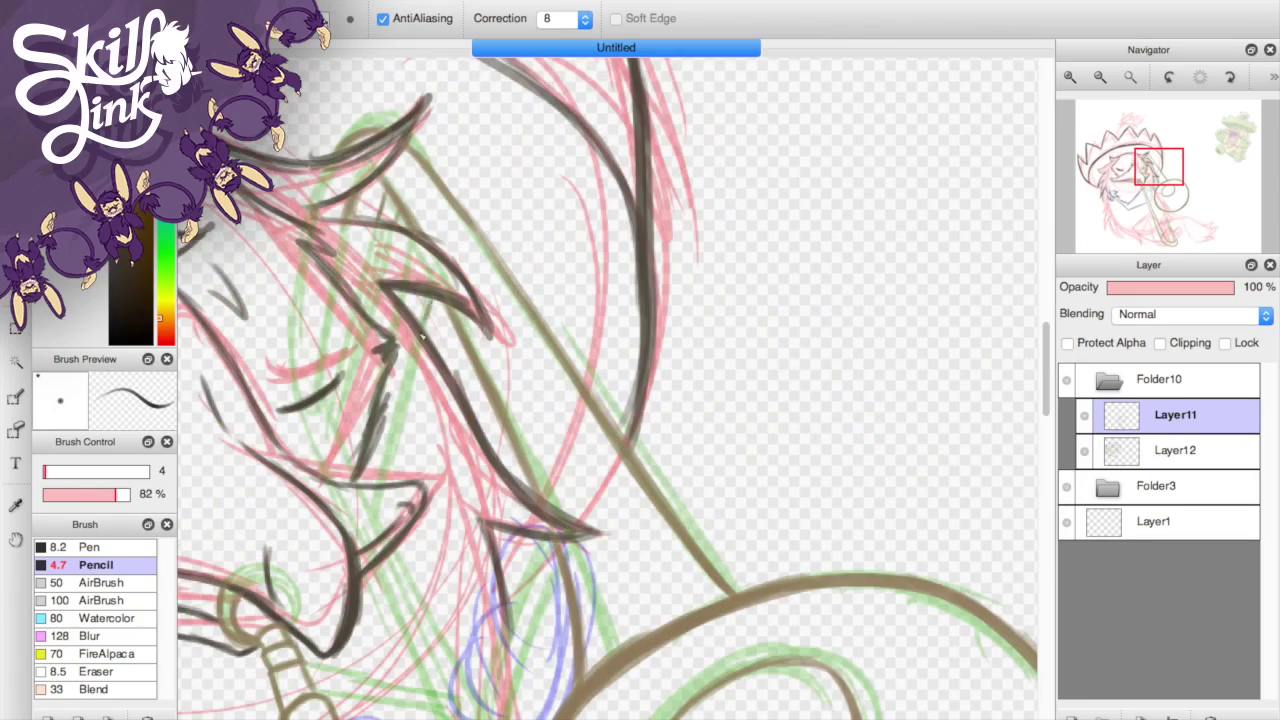
{"action": "scroll", "coordinate": [870, 352], "scroll_direction": "down", "scroll_amount": 10}
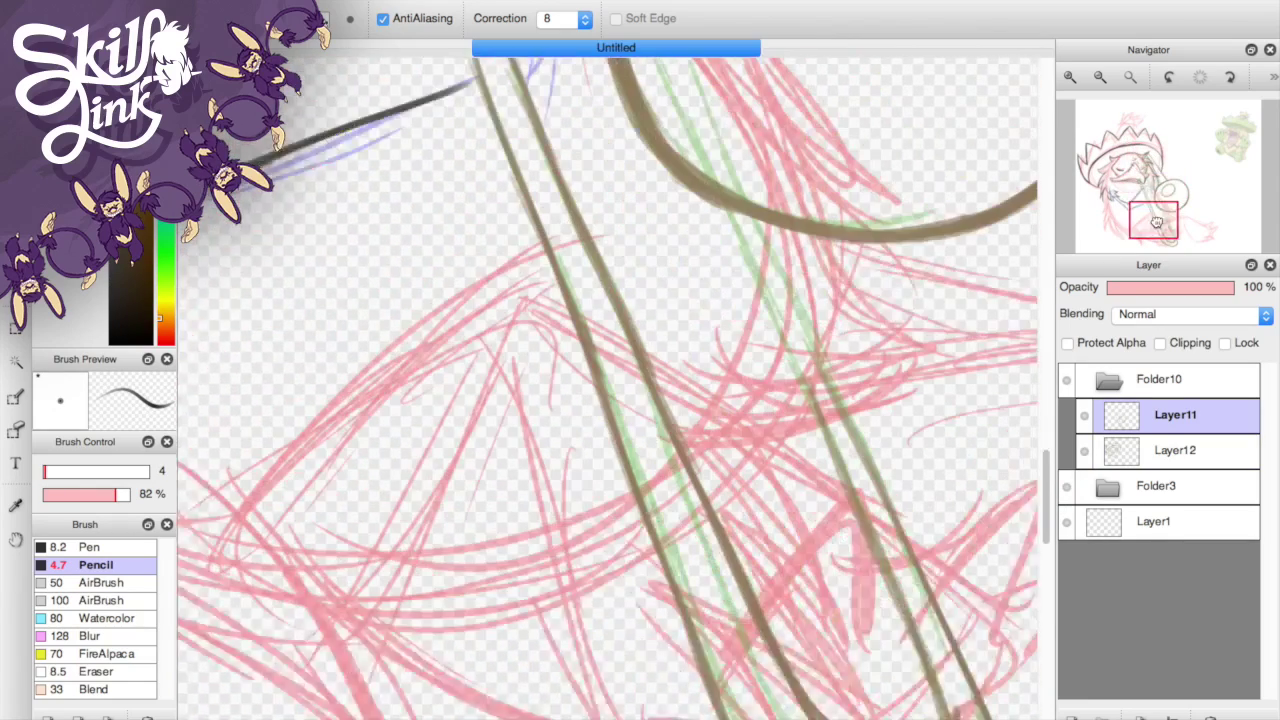
{"action": "scroll", "coordinate": [772, 405], "scroll_direction": "up", "scroll_amount": 5}
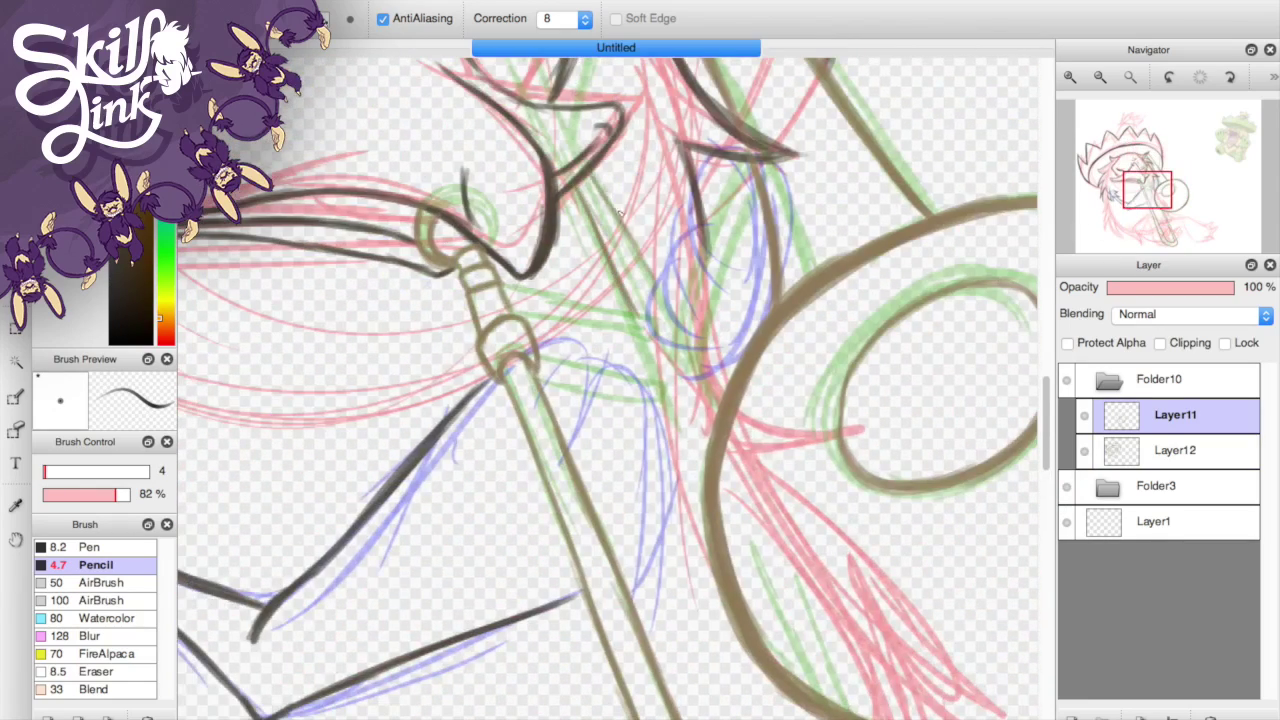
{"action": "mouse_move", "coordinate": [540, 352]}
{"action": "left_mouse_down"}
{"action": "mouse_move", "coordinate": [665, 385]}
{"action": "mouse_move", "coordinate": [540, 386]}
{"action": "left_mouse_up"}
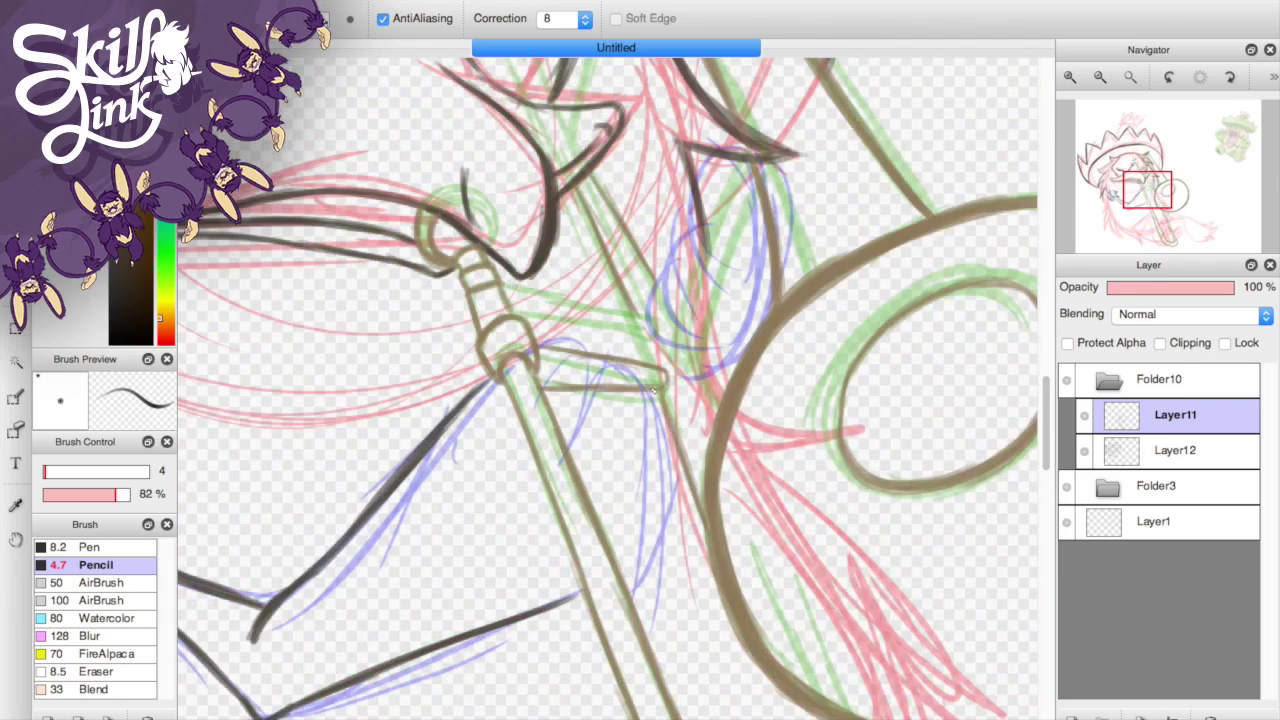
{"action": "left_click_drag", "start_coordinate": [514, 290], "coordinate": [654, 335]}
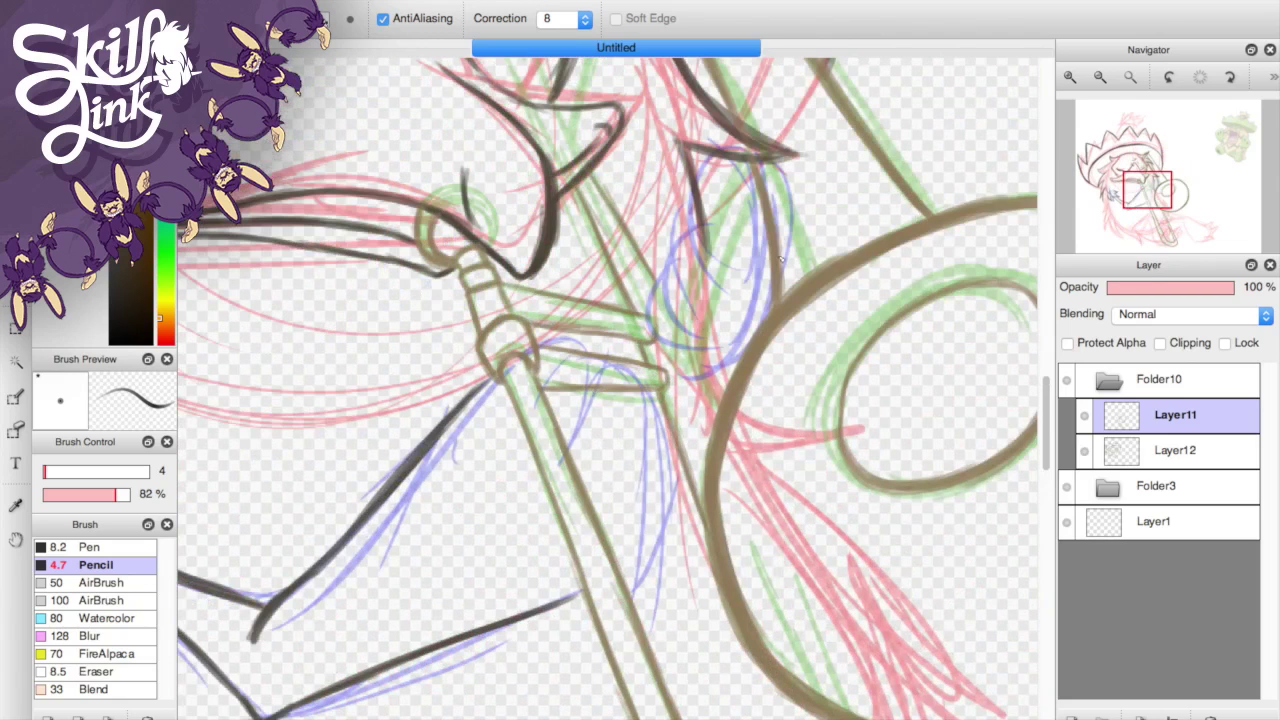
{"action": "left_click", "coordinate": [1066, 486]}
- On Layer12, ink the outline and curled fingers of the upper hand gripping the back tube in black
{"action": "mouse_move", "coordinate": [1149, 194]}
{"action": "left_mouse_down"}
{"action": "mouse_move", "coordinate": [1156, 177]}
{"action": "mouse_move", "coordinate": [1124, 183]}
{"action": "left_mouse_up"}
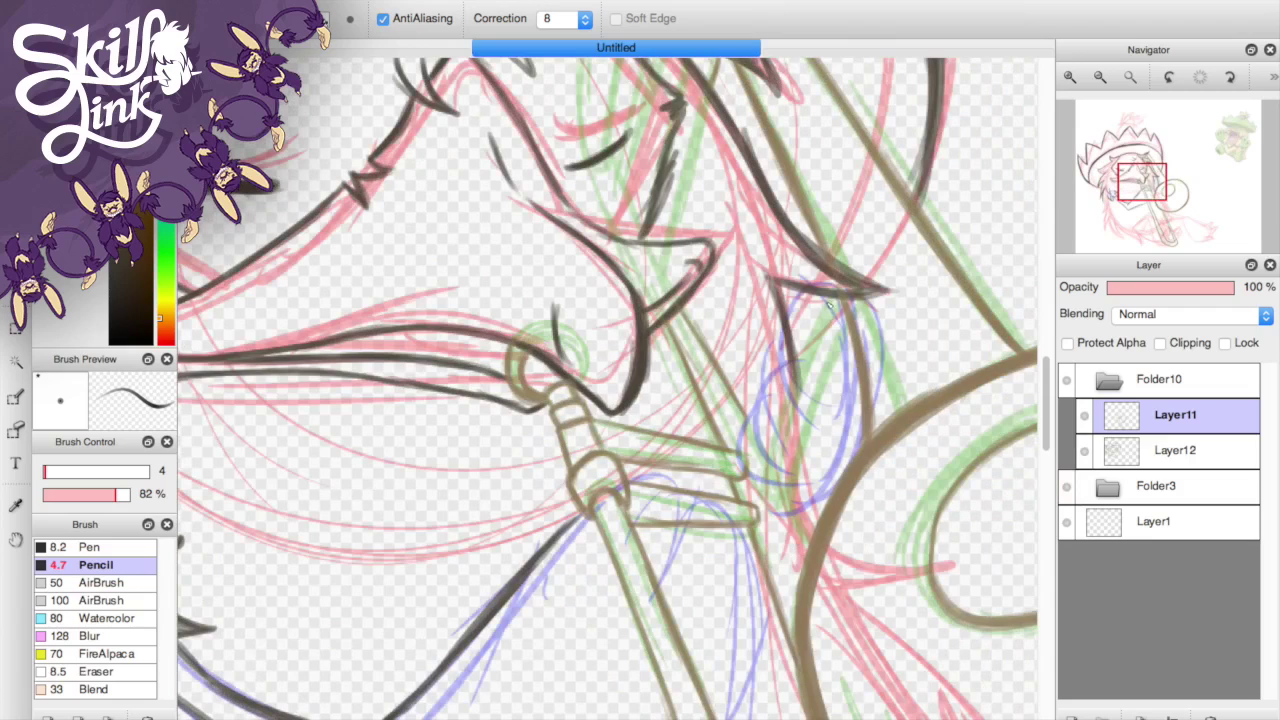
{"action": "left_click", "coordinate": [1175, 450]}
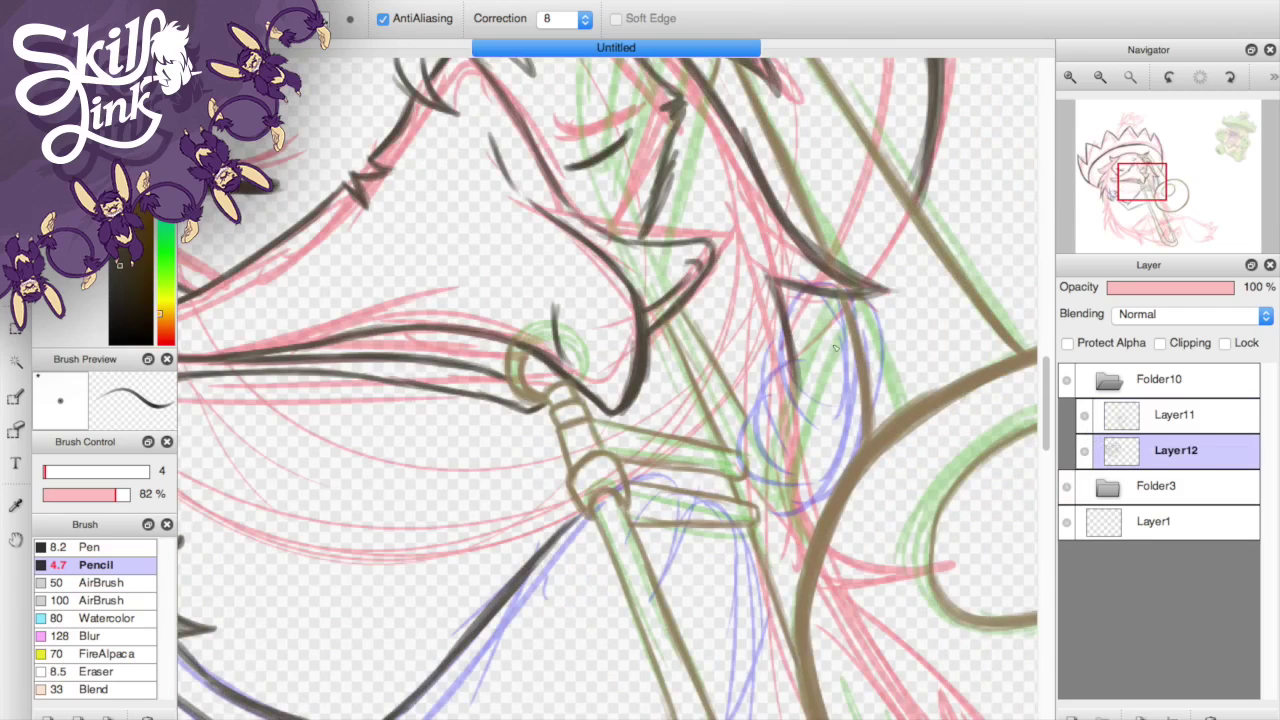
{"action": "left_click_drag", "start_coordinate": [856, 345], "coordinate": [787, 507]}
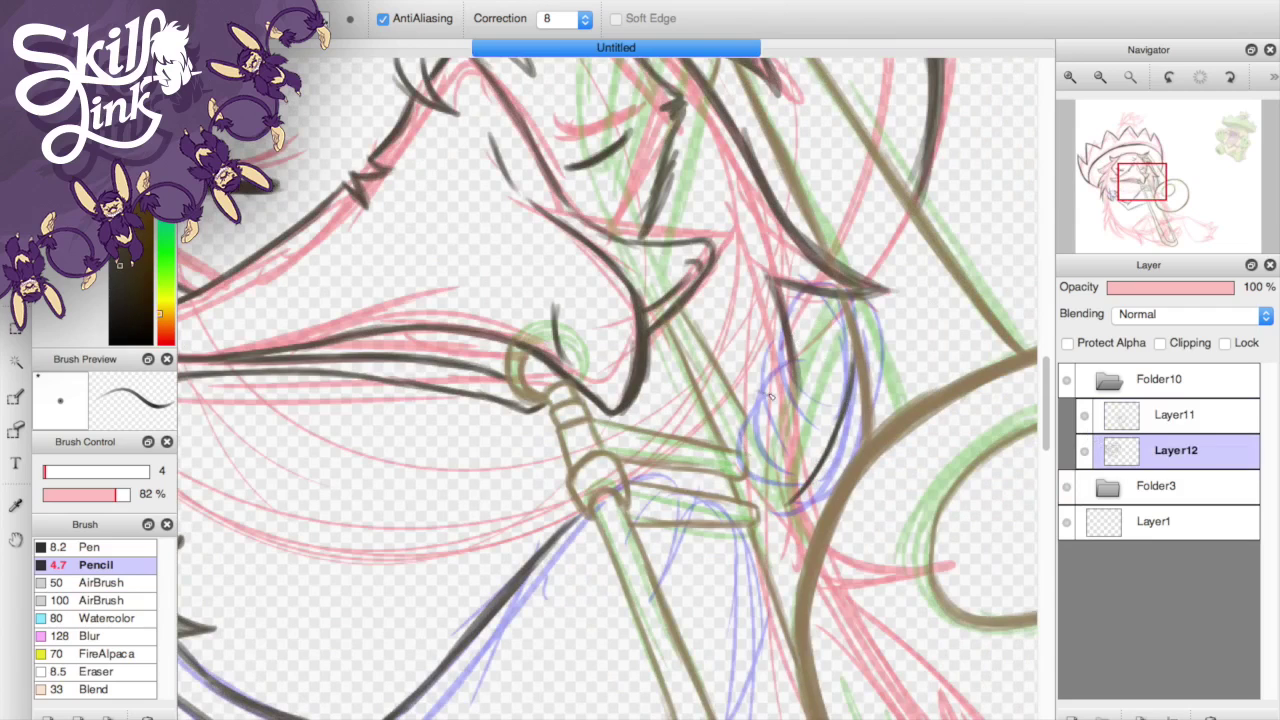
{"action": "left_click_drag", "start_coordinate": [780, 351], "coordinate": [776, 452]}
{"action": "left_click_drag", "start_coordinate": [783, 317], "coordinate": [782, 484]}
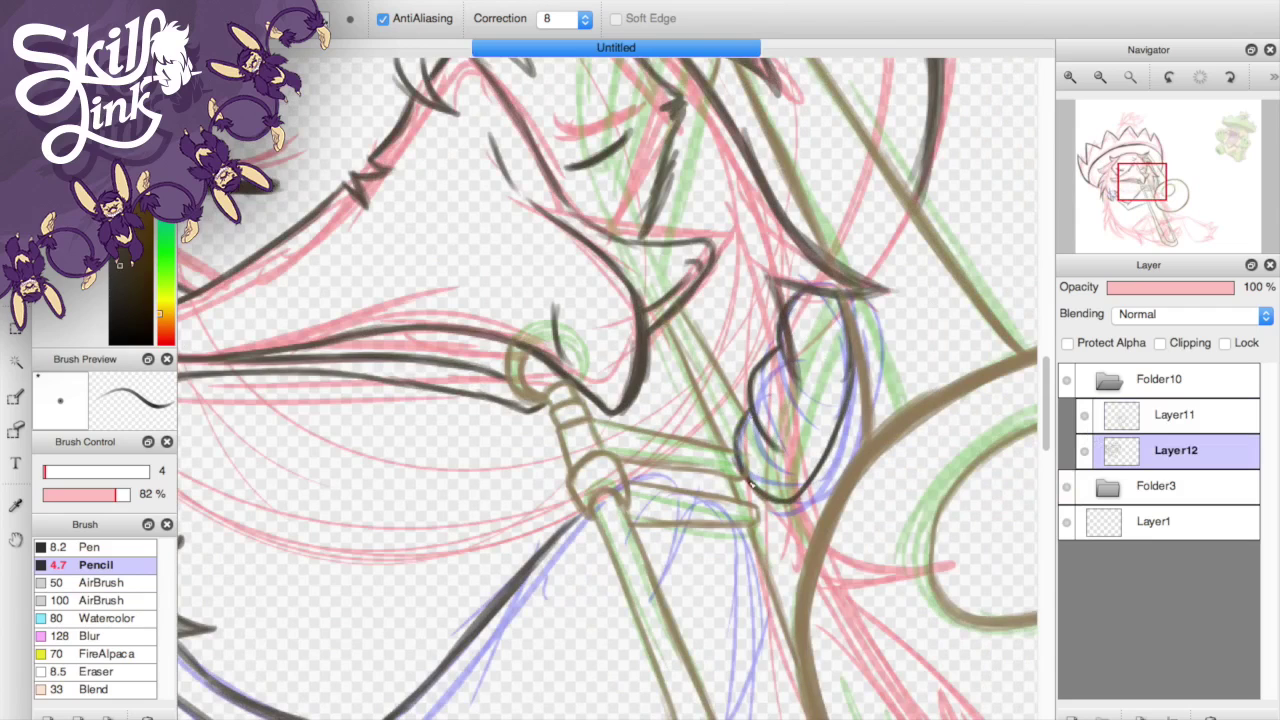
- Erase the upper hand's side stroke and redraw the hand as three overlapping rounded fingers
{"action": "key", "text": "e"}
{"action": "left_click_drag", "start_coordinate": [809, 329], "coordinate": [836, 440]}
{"action": "key", "text": "b"}
{"action": "left_click_drag", "start_coordinate": [800, 300], "coordinate": [848, 400]}
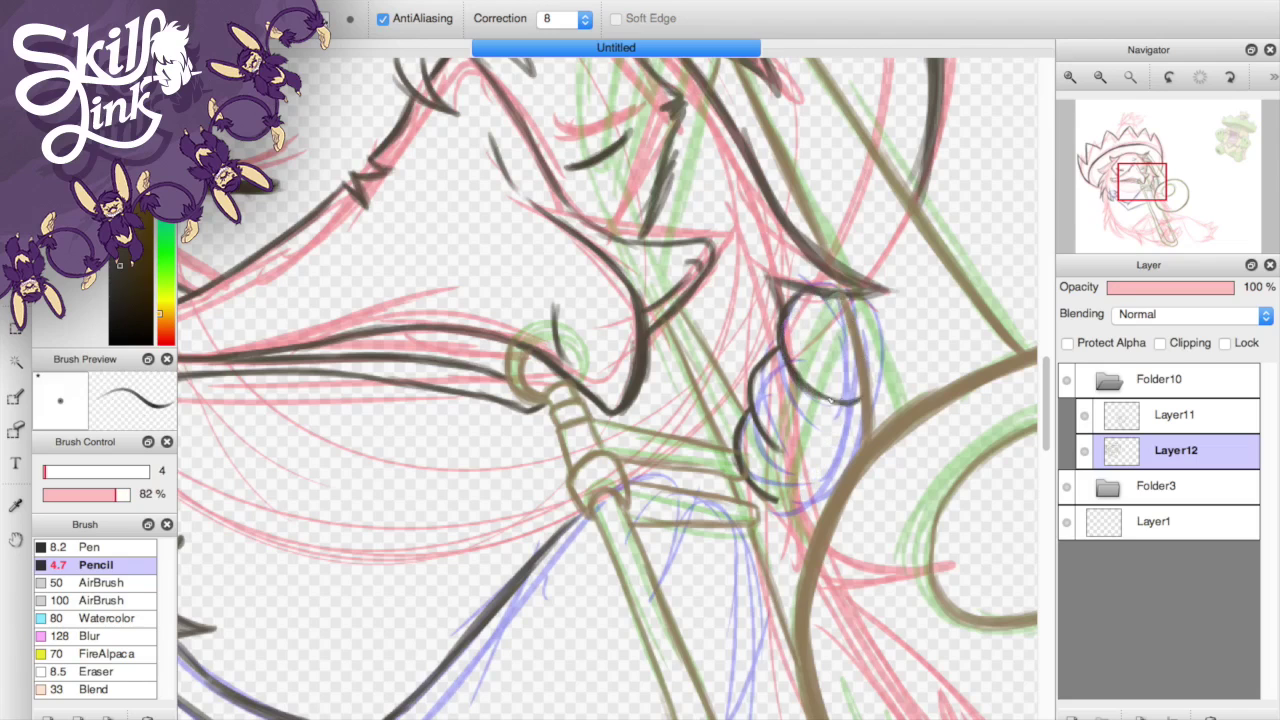
{"action": "left_click", "coordinate": [820, 572], "text": "ctrl"}
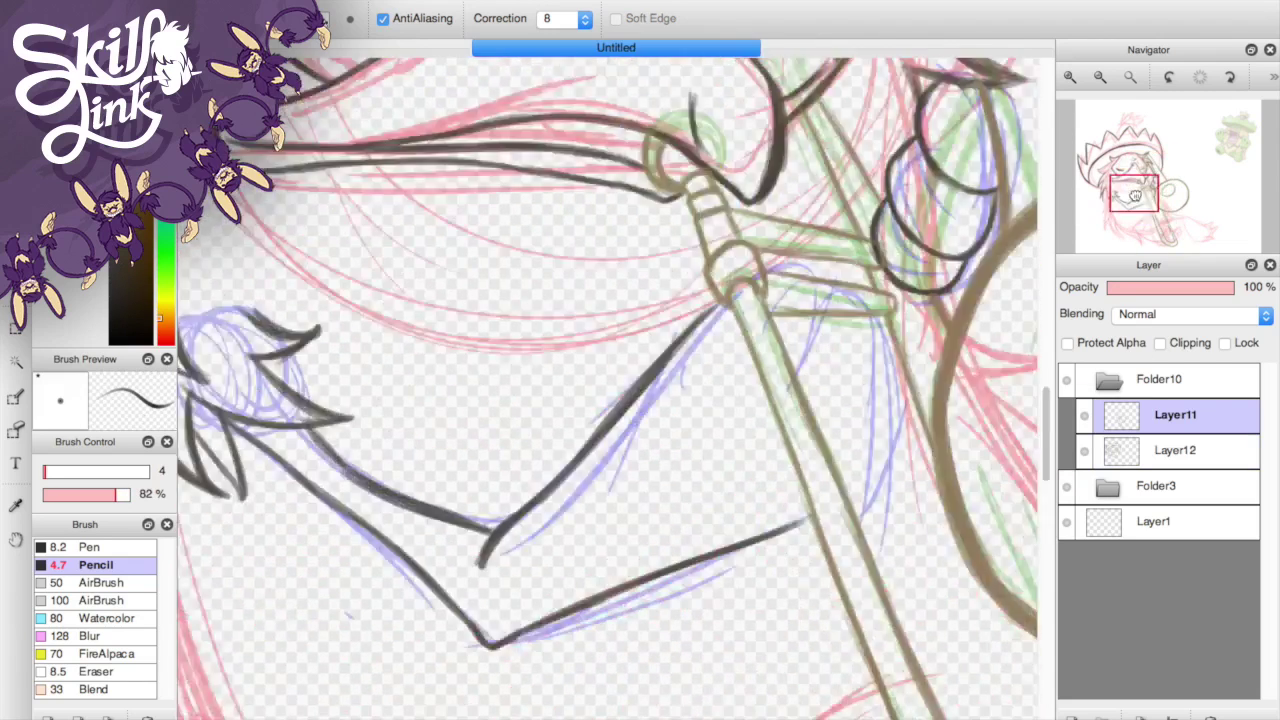
- On Layer12, ink the arched fingers and the outer edge of the lower hand holding the slide
{"action": "left_click", "coordinate": [849, 300], "text": "ctrl"}
{"action": "mouse_move", "coordinate": [682, 447]}
{"action": "left_mouse_down"}
{"action": "mouse_move", "coordinate": [745, 402]}
{"action": "mouse_move", "coordinate": [764, 481]}
{"action": "left_mouse_up"}
{"action": "left_click_drag", "start_coordinate": [758, 410], "coordinate": [796, 500]}
{"action": "mouse_move", "coordinate": [806, 435]}
{"action": "left_mouse_down"}
{"action": "mouse_move", "coordinate": [834, 485]}
{"action": "mouse_move", "coordinate": [766, 633]}
{"action": "left_mouse_up"}
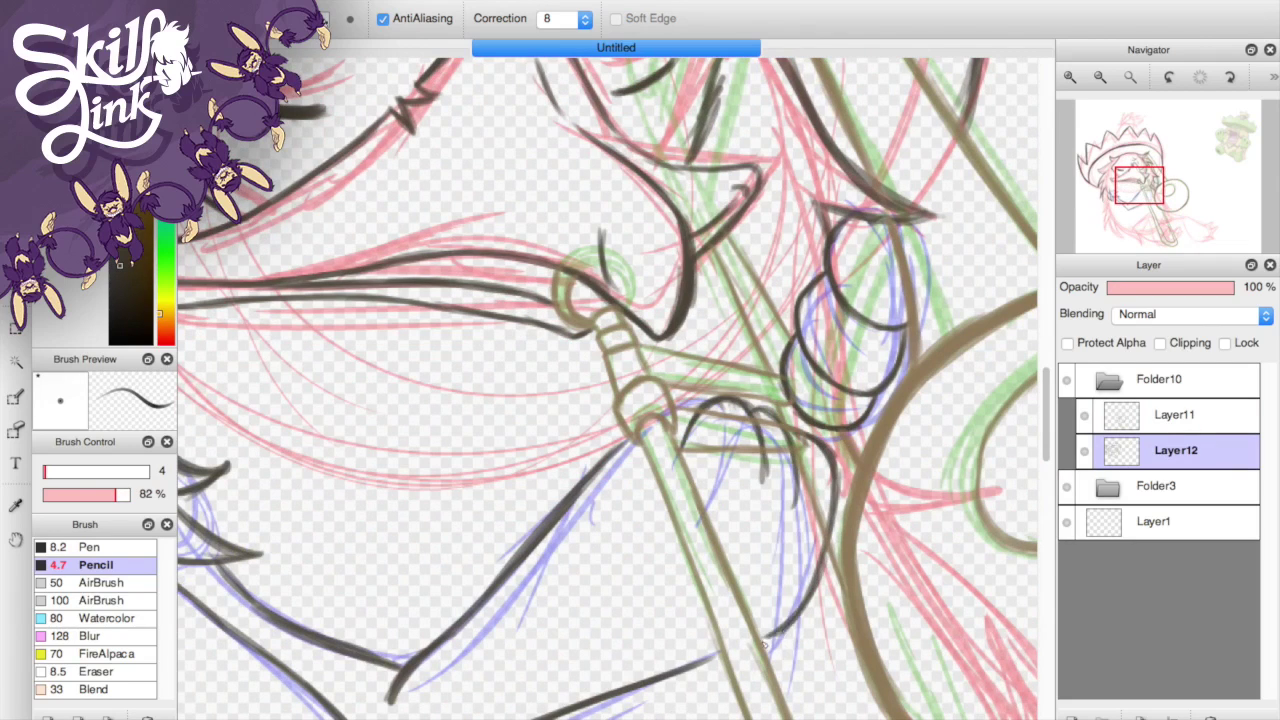
- Add the lower hand's thumb and finger curves, and thicken its outer edge and the forearm's upper line
{"action": "mouse_move", "coordinate": [738, 392]}
{"action": "left_mouse_down"}
{"action": "mouse_move", "coordinate": [672, 400]}
{"action": "mouse_move", "coordinate": [698, 450]}
{"action": "left_mouse_up"}
{"action": "left_click_drag", "start_coordinate": [742, 398], "coordinate": [770, 505]}
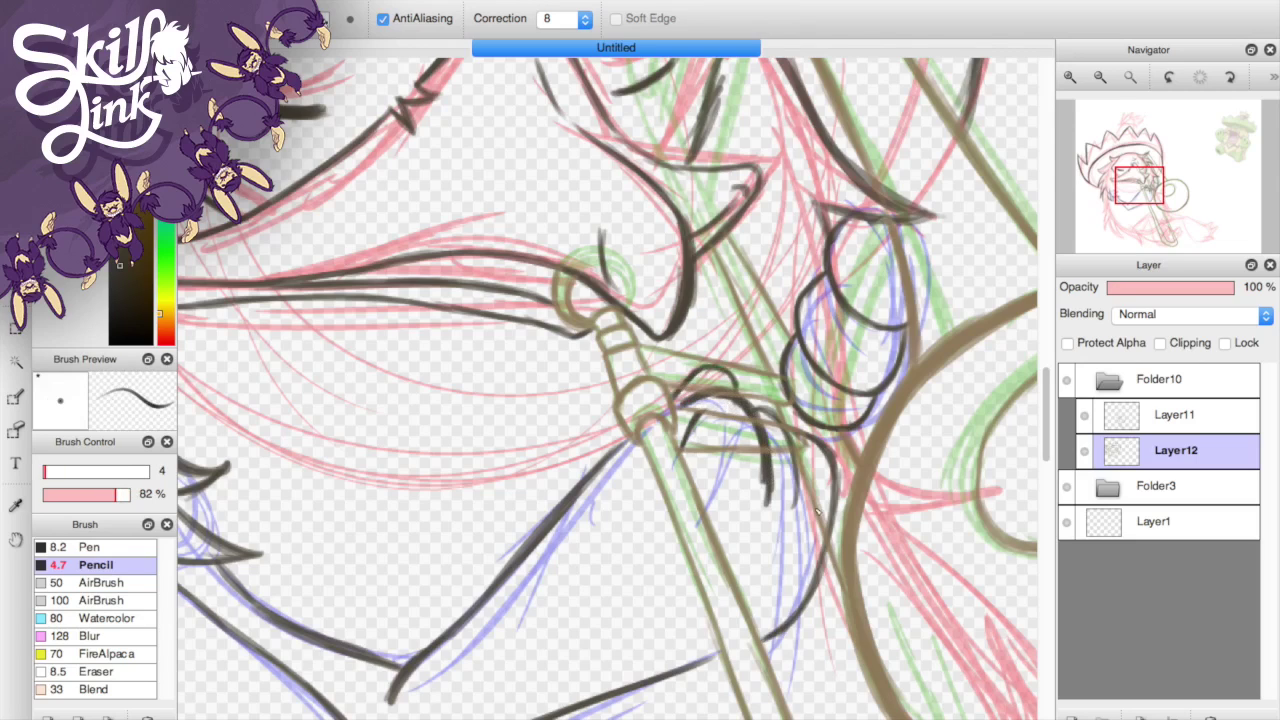
{"action": "left_click_drag", "start_coordinate": [830, 464], "coordinate": [815, 596]}
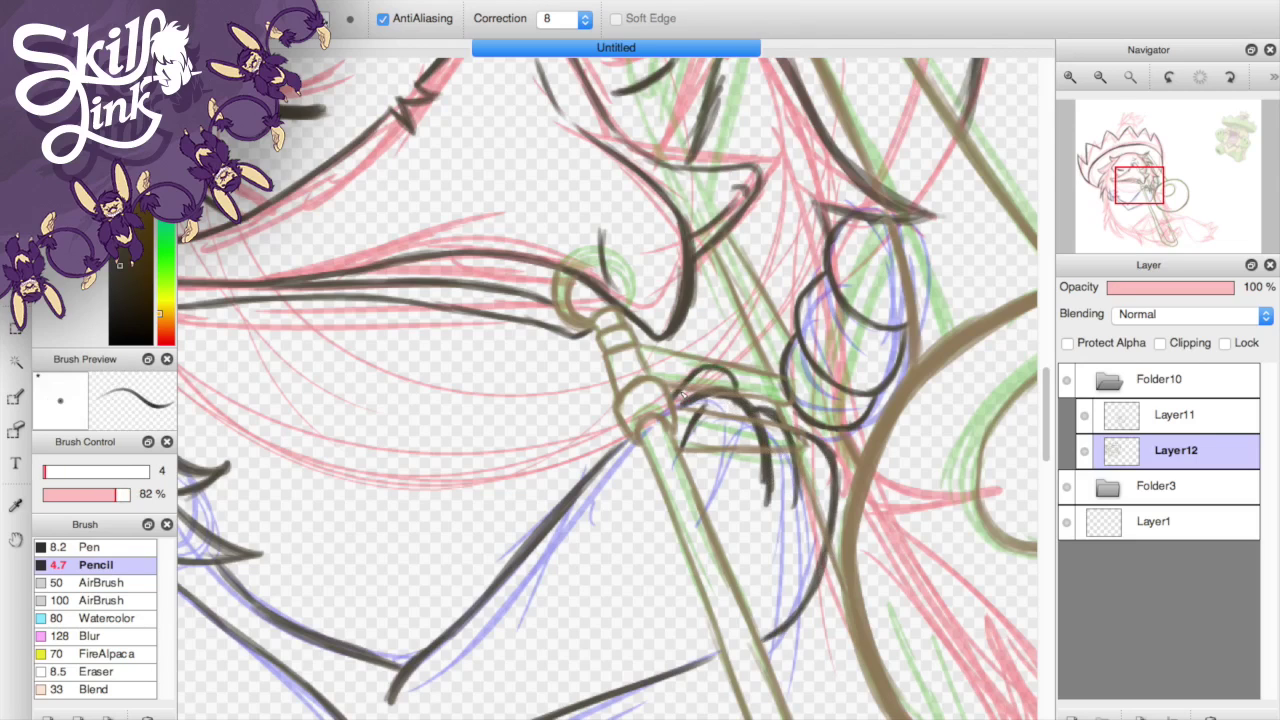
{"action": "left_click_drag", "start_coordinate": [598, 470], "coordinate": [444, 636]}
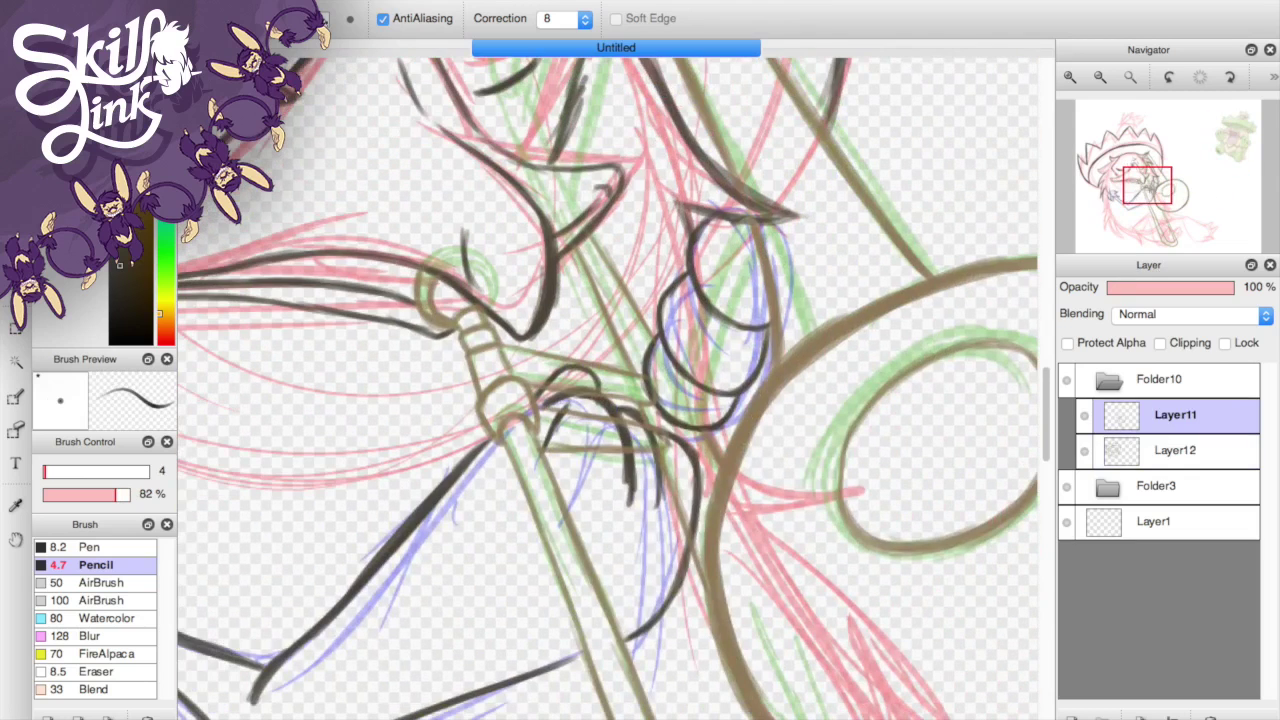
- On Layer11, erase the lower crossbar's lines where the hand covers them, using brush size 21.9
{"action": "key", "text": "bracketright"}
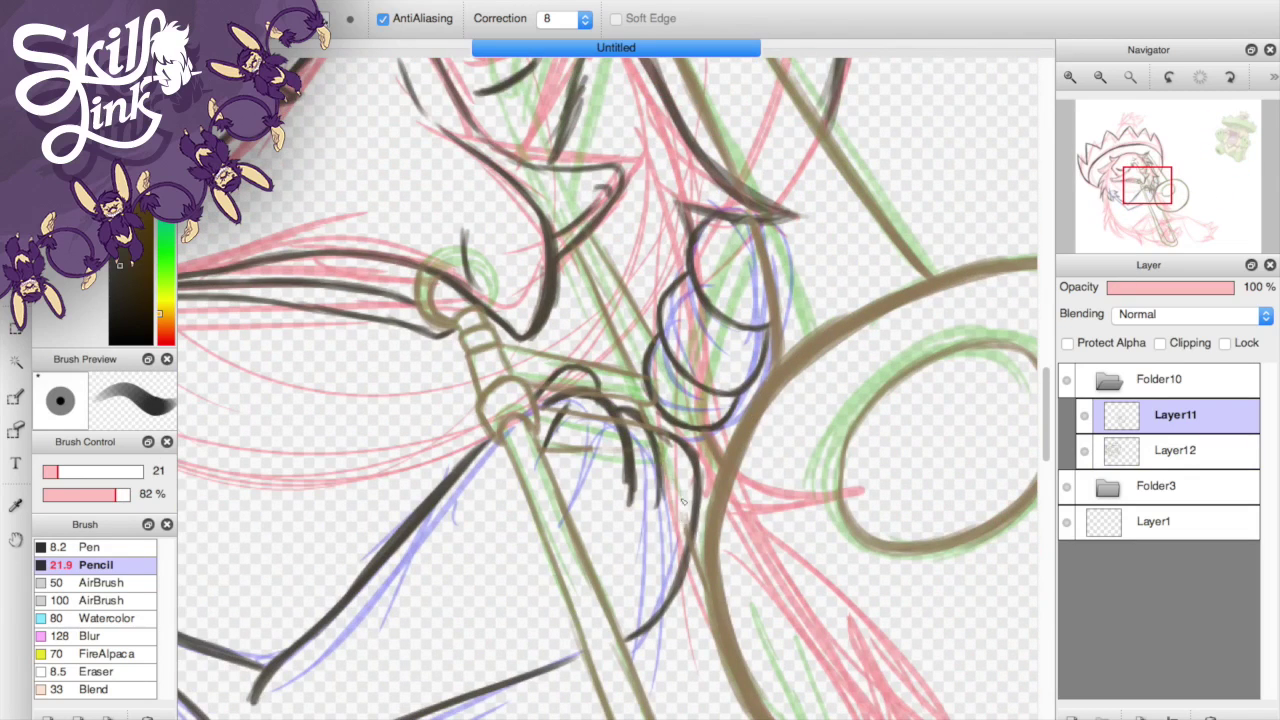
{"action": "key", "text": "ctrl+z"}
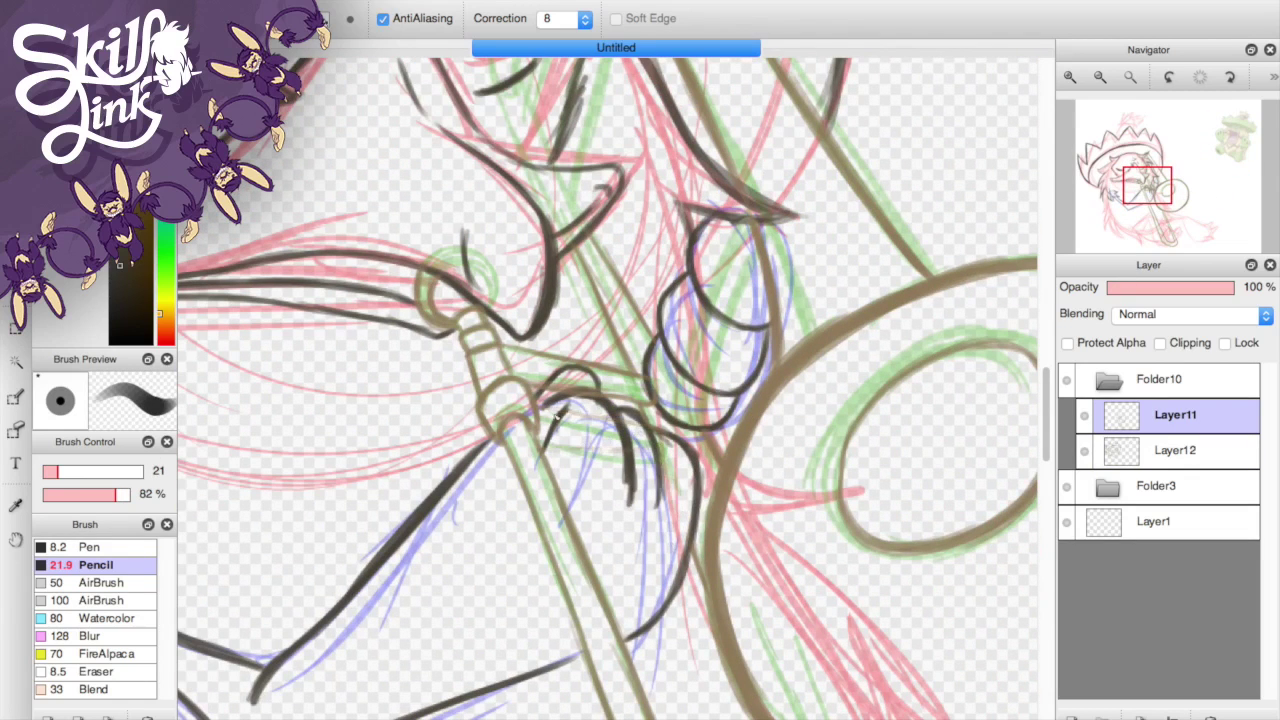
{"action": "key", "text": "Down"}
{"action": "key", "text": "bracketleft"}
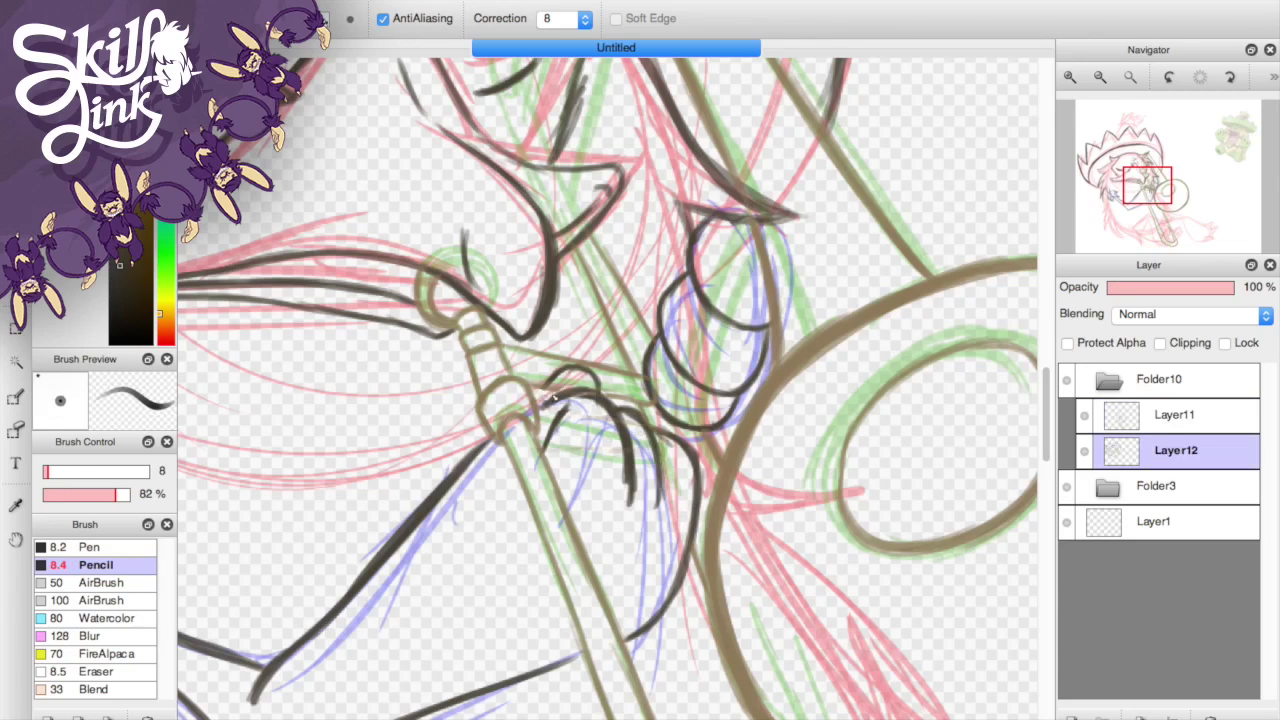
- Thicken the slide's tube lines on Layer11 at brush size 8.4, and hide Folder3 to review the whole line art
{"action": "left_click", "coordinate": [1175, 414]}
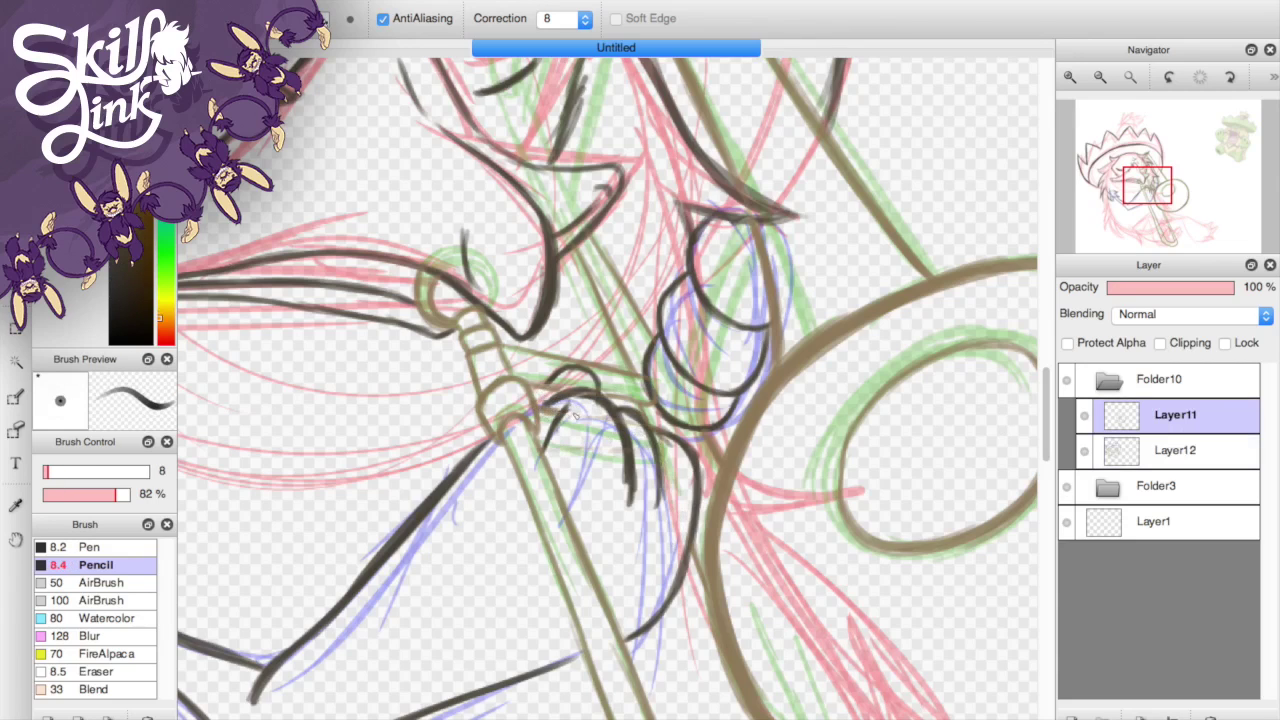
{"action": "left_click_drag", "start_coordinate": [508, 438], "coordinate": [604, 718]}
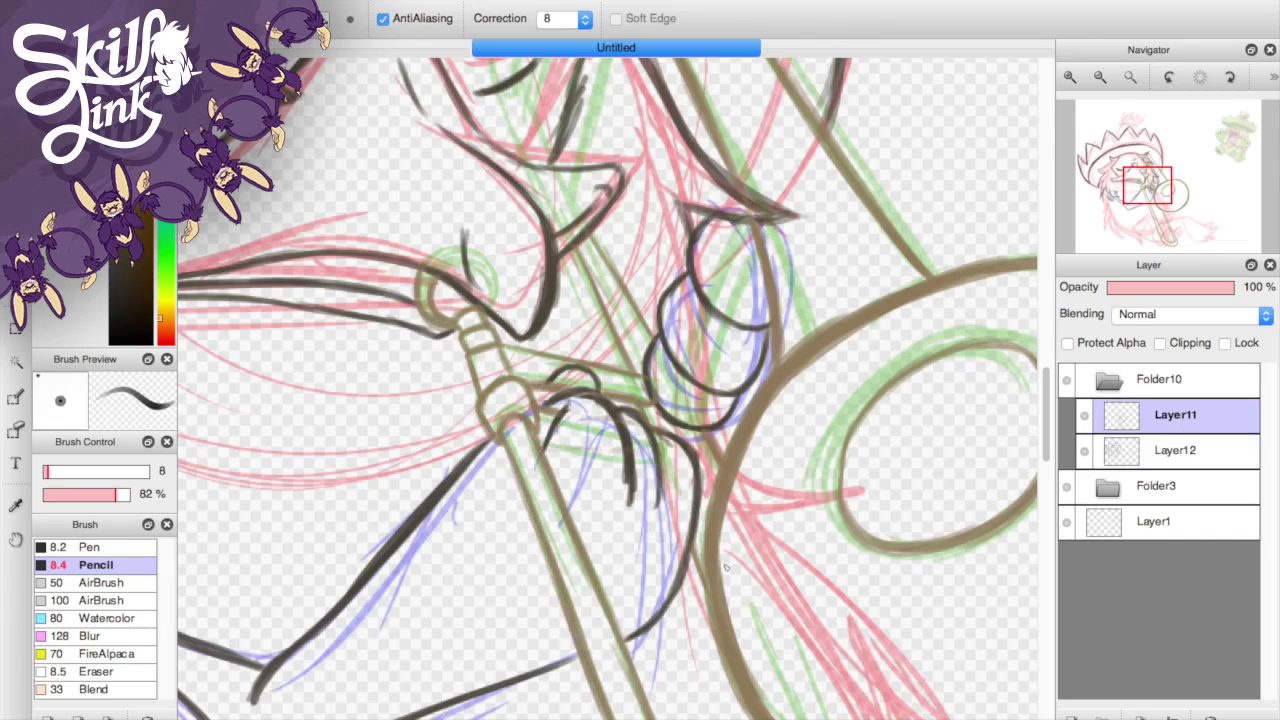
{"action": "scroll", "coordinate": [845, 475], "scroll_direction": "down", "scroll_amount": 10}
{"action": "mouse_move", "coordinate": [560, 182]}
{"action": "left_mouse_down"}
{"action": "mouse_move", "coordinate": [800, 596]}
{"action": "mouse_move", "coordinate": [732, 230]}
{"action": "left_mouse_up"}
{"action": "left_click_drag", "start_coordinate": [814, 346], "coordinate": [921, 637]}
{"action": "left_click", "coordinate": [1066, 486]}
{"action": "key", "text": "super+0"}
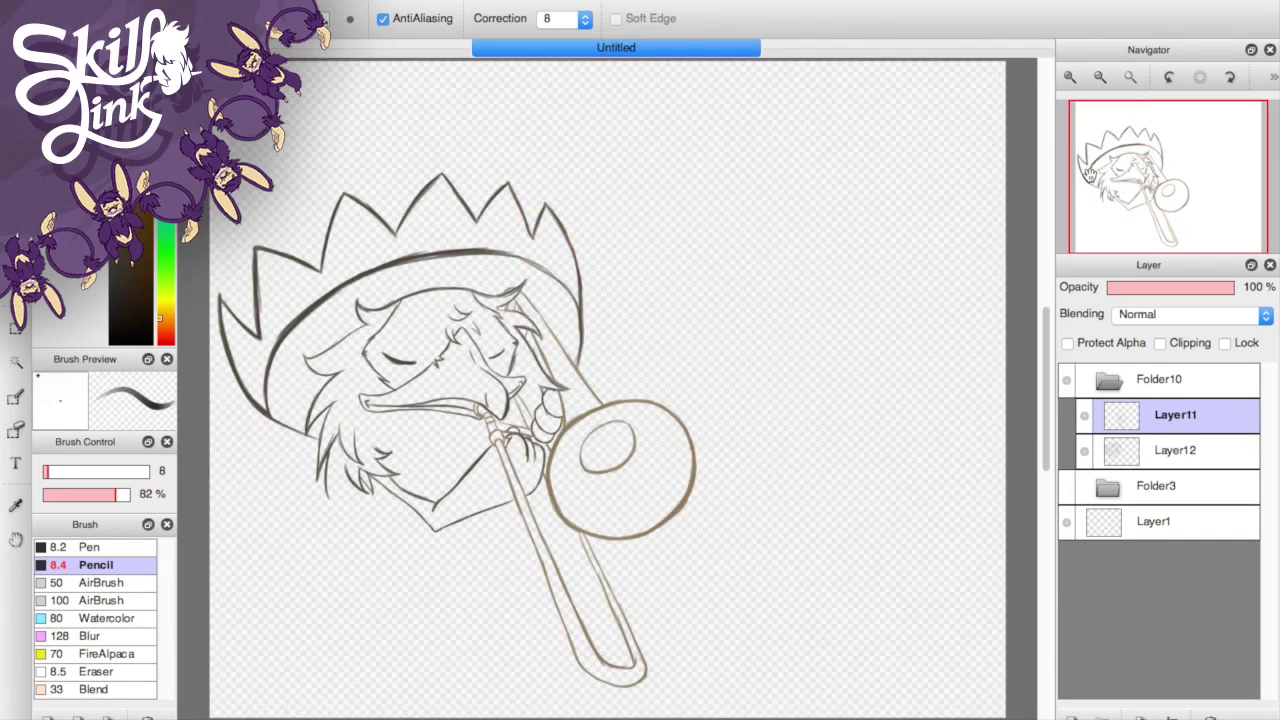
- Show Folder3 again and ink zigzag stripes on Layer12 below the beak and inside the bent arm
{"action": "left_click", "coordinate": [1066, 486]}
{"action": "left_click", "coordinate": [1175, 450]}
{"action": "key", "text": "super+equal"}
{"action": "key", "text": "super+equal"}
{"action": "mouse_move", "coordinate": [470, 432]}
{"action": "left_mouse_down"}
{"action": "mouse_move", "coordinate": [480, 519]}
{"action": "mouse_move", "coordinate": [522, 560]}
{"action": "left_mouse_up"}
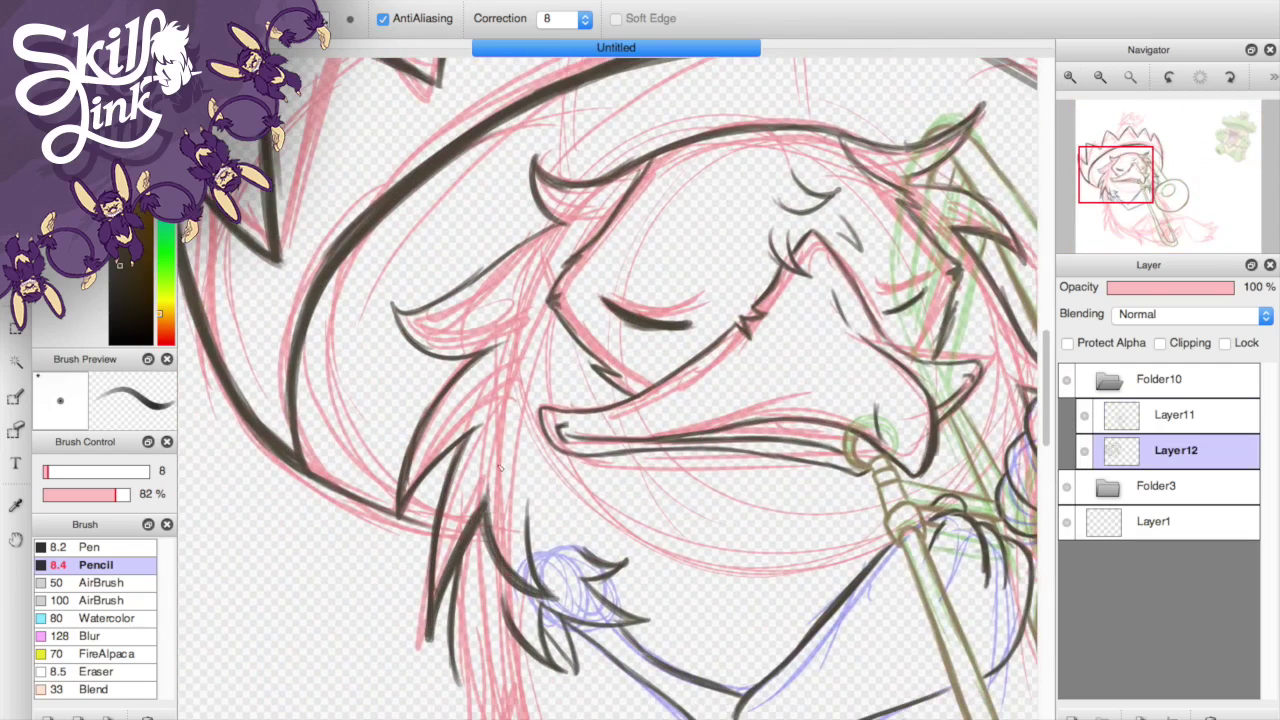
{"action": "mouse_move", "coordinate": [480, 423]}
{"action": "left_mouse_down"}
{"action": "mouse_move", "coordinate": [580, 530]}
{"action": "mouse_move", "coordinate": [740, 468]}
{"action": "mouse_move", "coordinate": [730, 484]}
{"action": "mouse_move", "coordinate": [840, 505]}
{"action": "mouse_move", "coordinate": [872, 480]}
{"action": "left_mouse_up"}
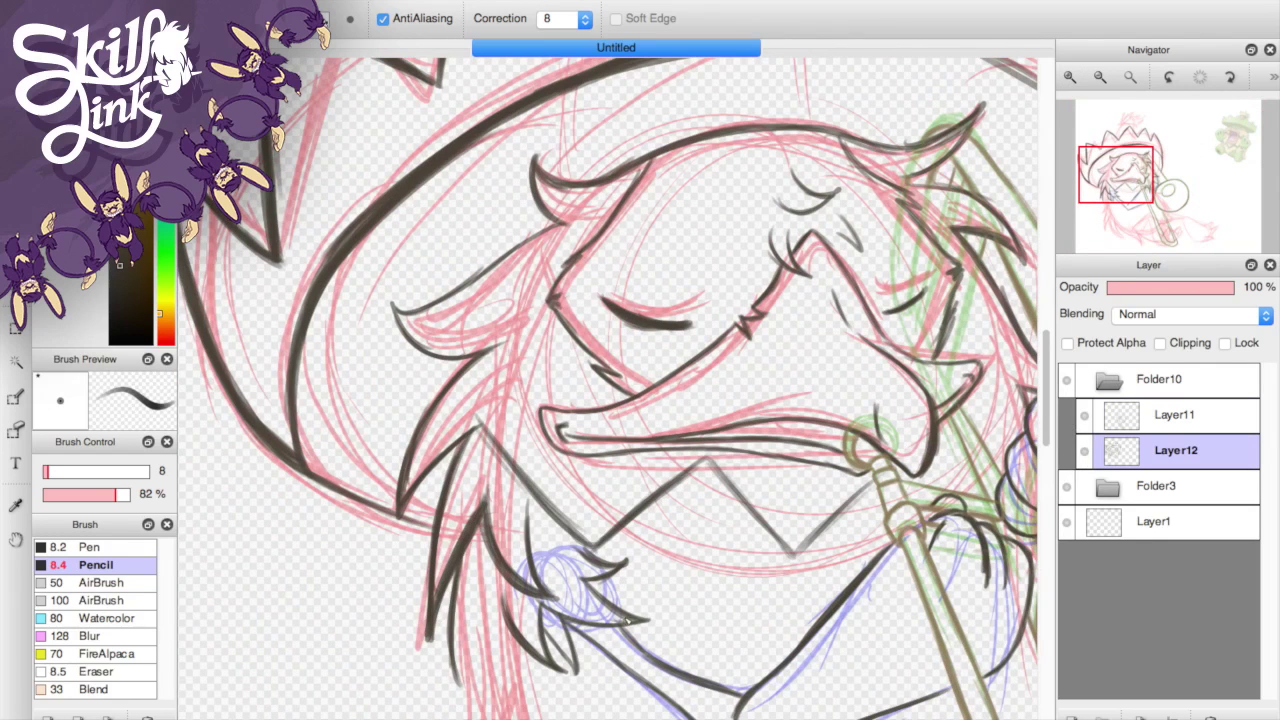
{"action": "left_click_drag", "start_coordinate": [711, 579], "coordinate": [785, 660]}
- Ink the start of a lower zigzag stripe across the belly beneath the bent arm
{"action": "mouse_move", "coordinate": [1085, 191]}
{"action": "left_mouse_down"}
{"action": "mouse_move", "coordinate": [1110, 218]}
{"action": "mouse_move", "coordinate": [1085, 226]}
{"action": "left_mouse_up"}
{"action": "key", "text": "ctrl+z"}
{"action": "mouse_move", "coordinate": [505, 372]}
{"action": "left_mouse_down"}
{"action": "mouse_move", "coordinate": [648, 429]}
{"action": "mouse_move", "coordinate": [637, 458]}
{"action": "mouse_move", "coordinate": [685, 330]}
{"action": "left_mouse_up"}
{"action": "left_click_drag", "start_coordinate": [708, 628], "coordinate": [770, 425]}
- Ink the jagged fur tufts down the outer edge of the body over the pink sketch
{"action": "mouse_move", "coordinate": [509, 385]}
{"action": "left_mouse_down"}
{"action": "mouse_move", "coordinate": [489, 603]}
{"action": "mouse_move", "coordinate": [545, 450]}
{"action": "mouse_move", "coordinate": [670, 692]}
{"action": "left_mouse_up"}
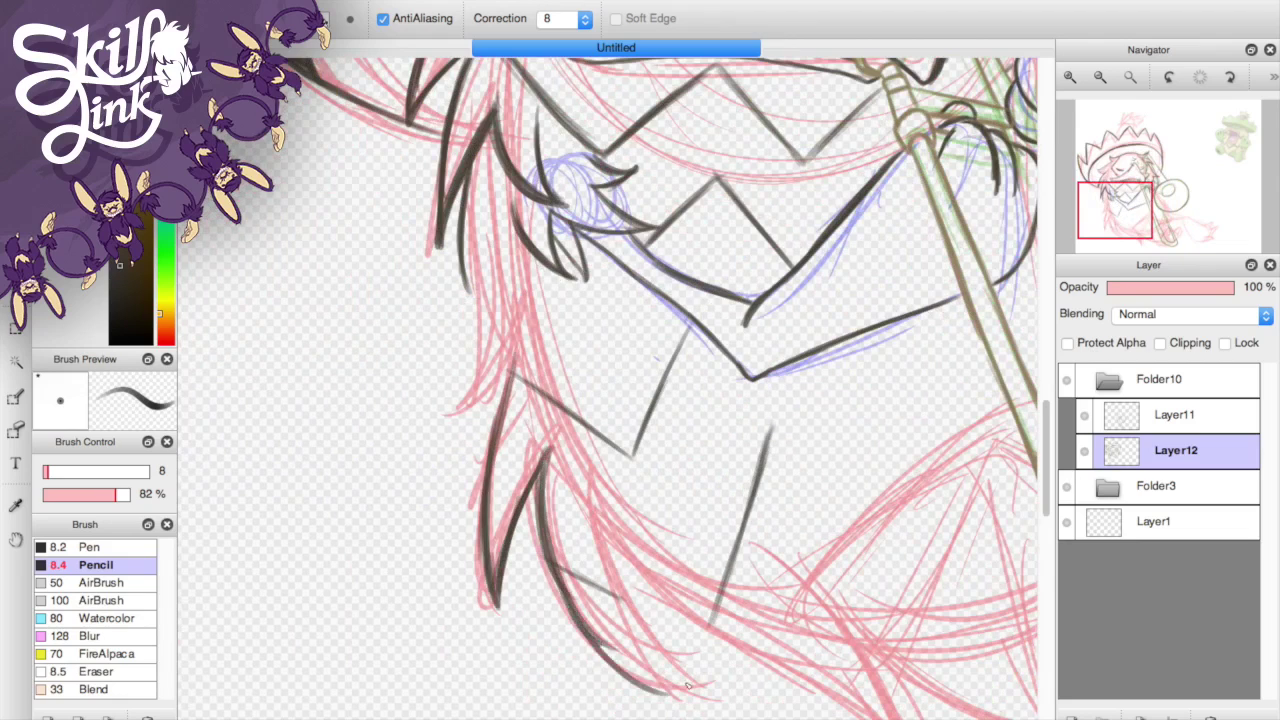
{"action": "mouse_move", "coordinate": [603, 520]}
{"action": "left_mouse_down"}
{"action": "mouse_move", "coordinate": [703, 688]}
{"action": "mouse_move", "coordinate": [782, 668]}
{"action": "left_mouse_up"}
{"action": "mouse_move", "coordinate": [468, 200]}
{"action": "left_mouse_down"}
{"action": "mouse_move", "coordinate": [458, 330]}
{"action": "mouse_move", "coordinate": [512, 344]}
{"action": "left_mouse_up"}
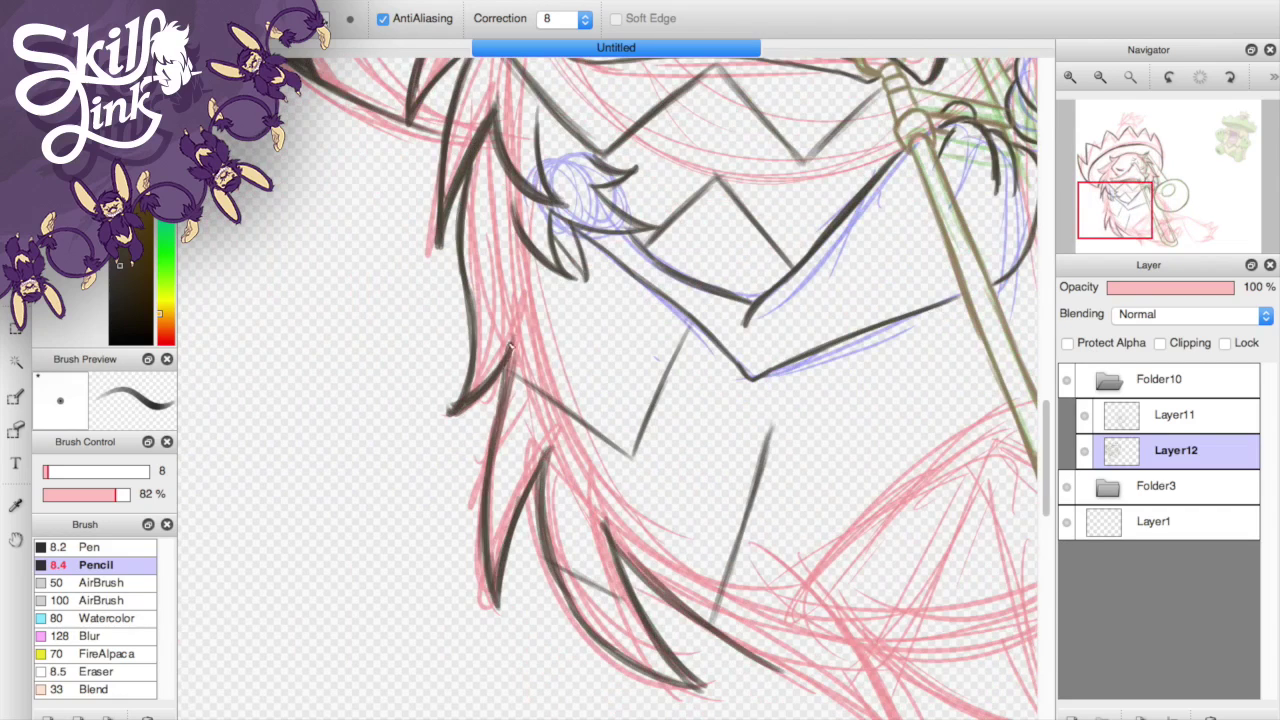
- Continue the belly's zigzag stripe across to the slide and add zigzag pieces under the forearm and behind the slide
{"action": "scroll", "coordinate": [506, 387], "scroll_direction": "right", "scroll_amount": 10}
{"action": "scroll", "coordinate": [506, 387], "scroll_direction": "up", "scroll_amount": 2}
{"action": "key", "text": "ctrl+z"}
{"action": "mouse_move", "coordinate": [416, 502]}
{"action": "left_mouse_down"}
{"action": "mouse_move", "coordinate": [586, 606]}
{"action": "mouse_move", "coordinate": [641, 497]}
{"action": "left_mouse_up"}
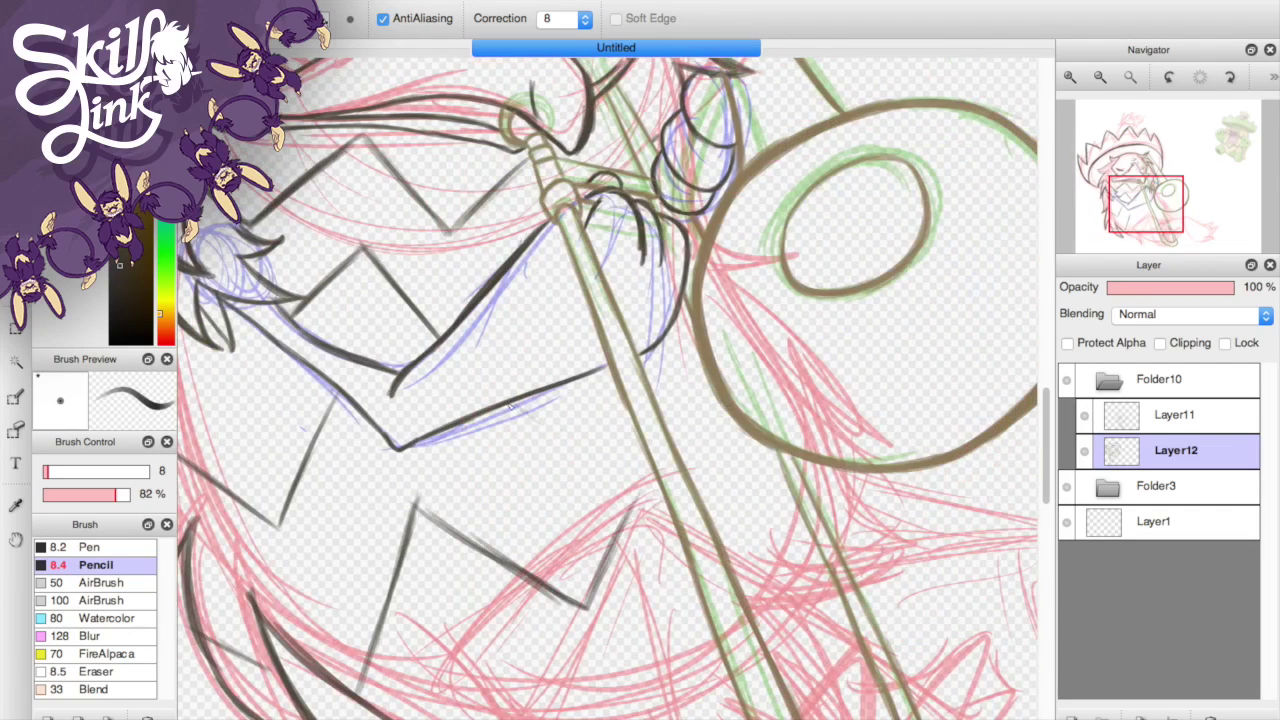
{"action": "mouse_move", "coordinate": [537, 433]}
{"action": "left_mouse_down"}
{"action": "mouse_move", "coordinate": [573, 451]}
{"action": "mouse_move", "coordinate": [598, 378]}
{"action": "left_mouse_up"}
{"action": "mouse_move", "coordinate": [606, 574]}
{"action": "left_mouse_down"}
{"action": "mouse_move", "coordinate": [652, 468]}
{"action": "mouse_move", "coordinate": [790, 524]}
{"action": "left_mouse_up"}
- Ink the large fur point at the bottom of the body and the lower body line running to the slide
{"action": "scroll", "coordinate": [700, 500], "scroll_direction": "down", "scroll_amount": 4}
{"action": "scroll", "coordinate": [700, 500], "scroll_direction": "left", "scroll_amount": 4}
{"action": "left_click_drag", "start_coordinate": [572, 487], "coordinate": [680, 700]}
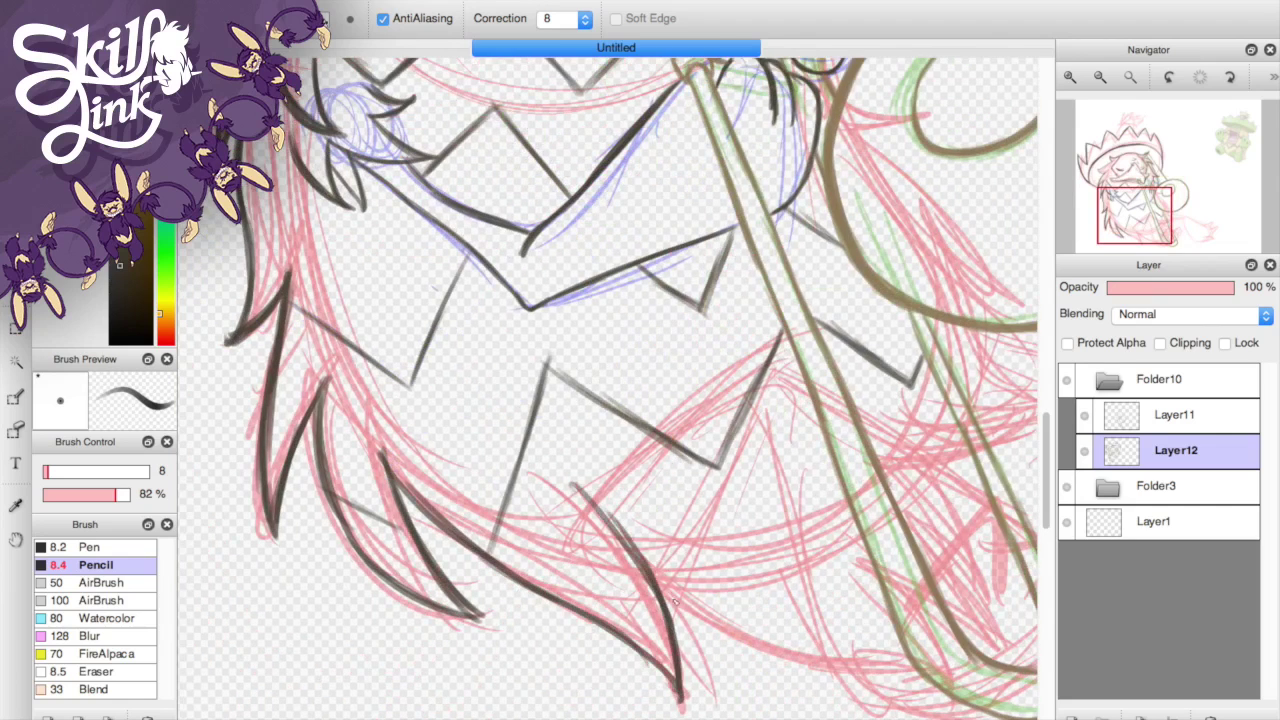
{"action": "left_click", "coordinate": [1173, 218]}
- Ink the small fur tufts beneath the bell and the long pointed tufts behind the slide's lower end
{"action": "left_click_drag", "start_coordinate": [556, 338], "coordinate": [630, 304]}
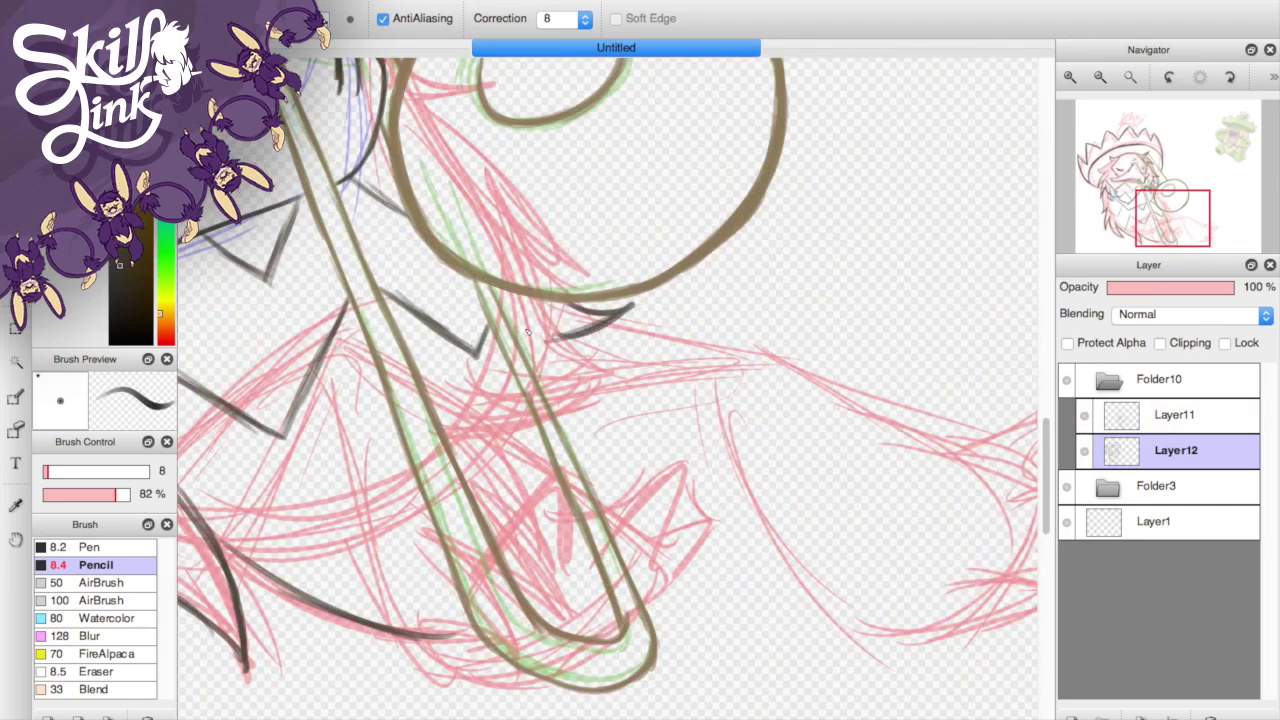
{"action": "mouse_move", "coordinate": [546, 338]}
{"action": "left_mouse_down"}
{"action": "mouse_move", "coordinate": [604, 372]}
{"action": "mouse_move", "coordinate": [556, 408]}
{"action": "left_mouse_up"}
{"action": "mouse_move", "coordinate": [478, 428]}
{"action": "left_mouse_down"}
{"action": "mouse_move", "coordinate": [536, 508]}
{"action": "mouse_move", "coordinate": [573, 618]}
{"action": "left_mouse_up"}
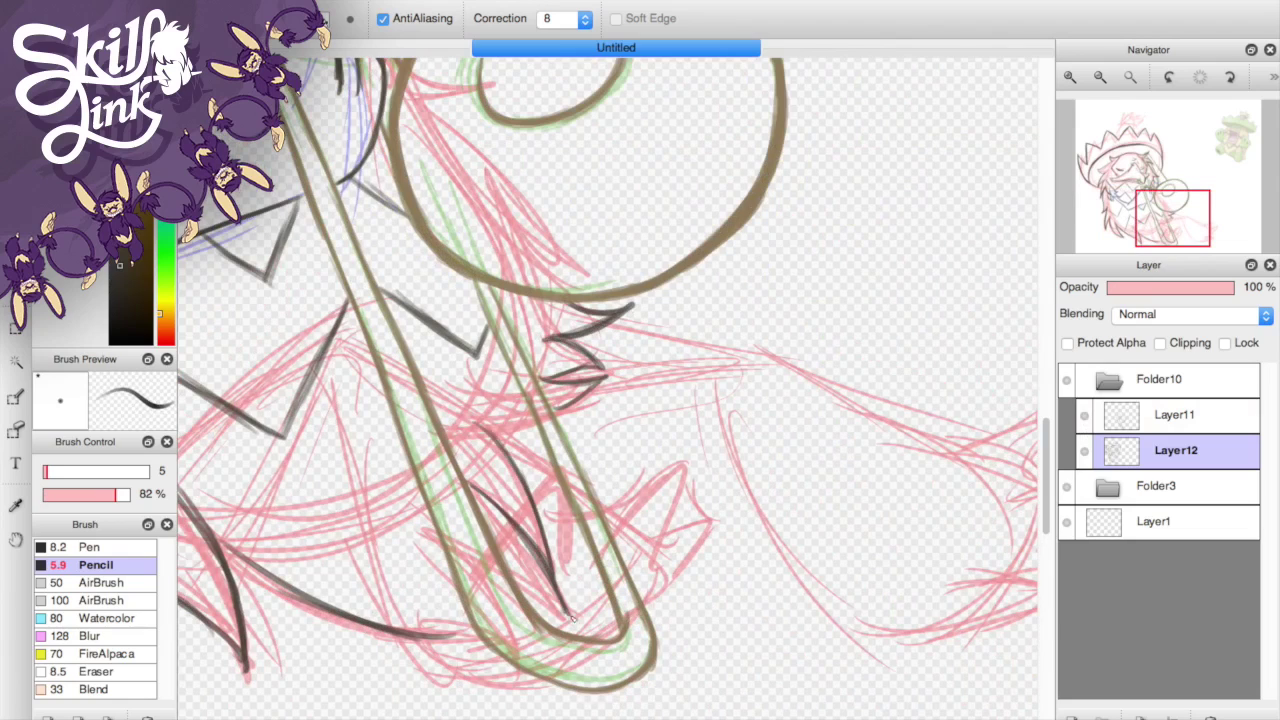
{"action": "left_click_drag", "start_coordinate": [465, 636], "coordinate": [516, 682]}
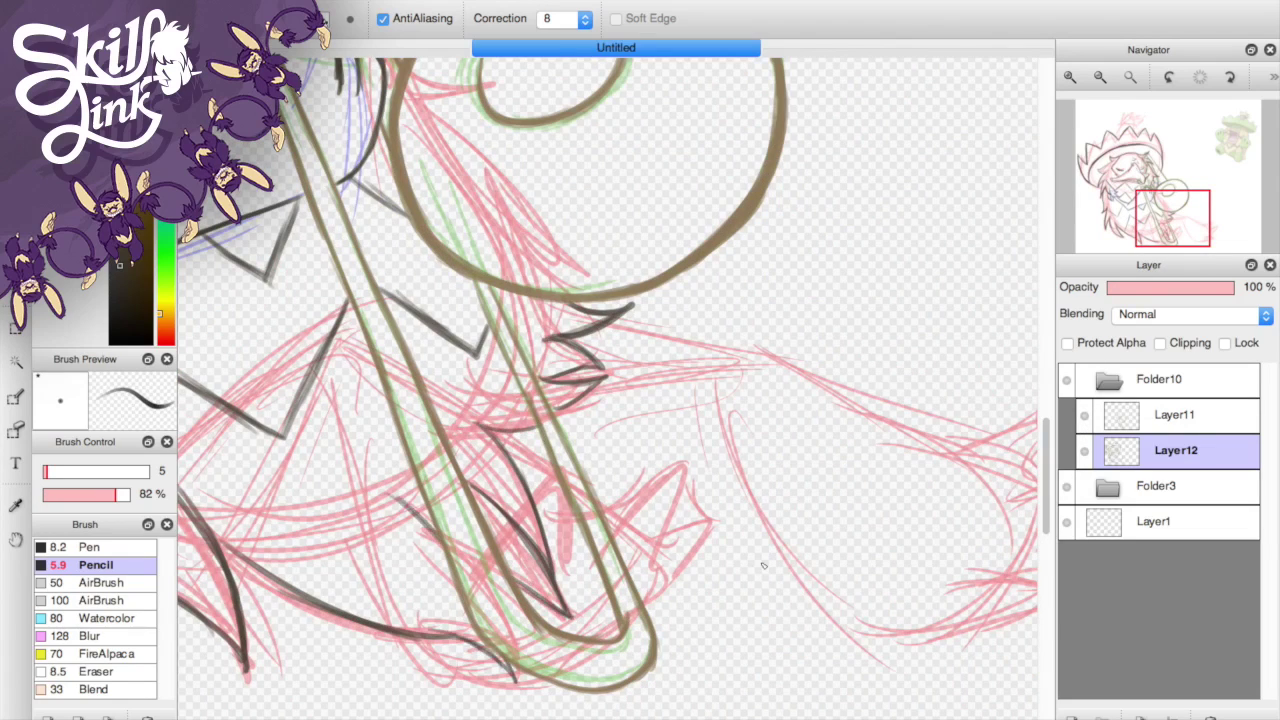
- Ink a short pointed tuft on the belly just beside the slide
{"action": "left_click_drag", "start_coordinate": [315, 442], "coordinate": [407, 472]}
{"action": "left_click_drag", "start_coordinate": [359, 412], "coordinate": [405, 468]}
{"action": "left_click_drag", "start_coordinate": [1168, 178], "coordinate": [1143, 218]}
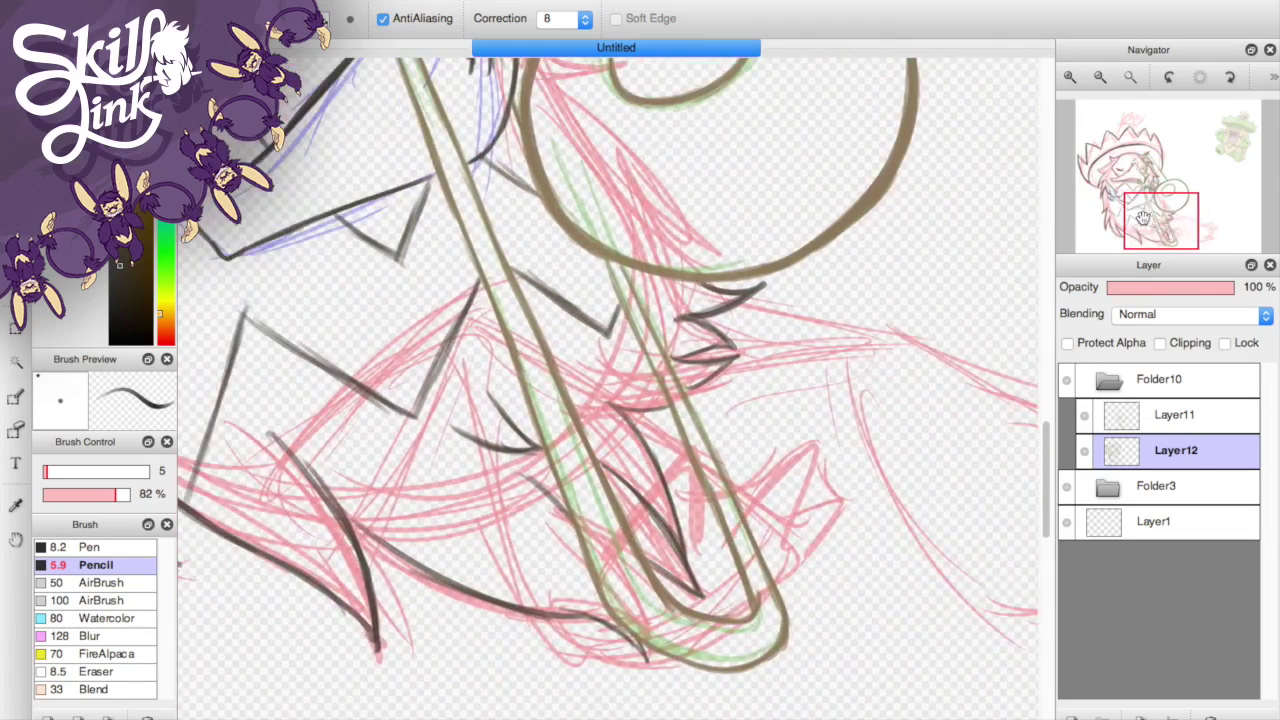
- Add a new layer and ink the near leg's outline and its webbed foot behind the trombone slide
{"action": "left_click", "coordinate": [1077, 714]}
{"action": "mouse_move", "coordinate": [455, 350]}
{"action": "left_mouse_down"}
{"action": "mouse_move", "coordinate": [550, 605]}
{"action": "mouse_move", "coordinate": [705, 670]}
{"action": "left_mouse_up"}
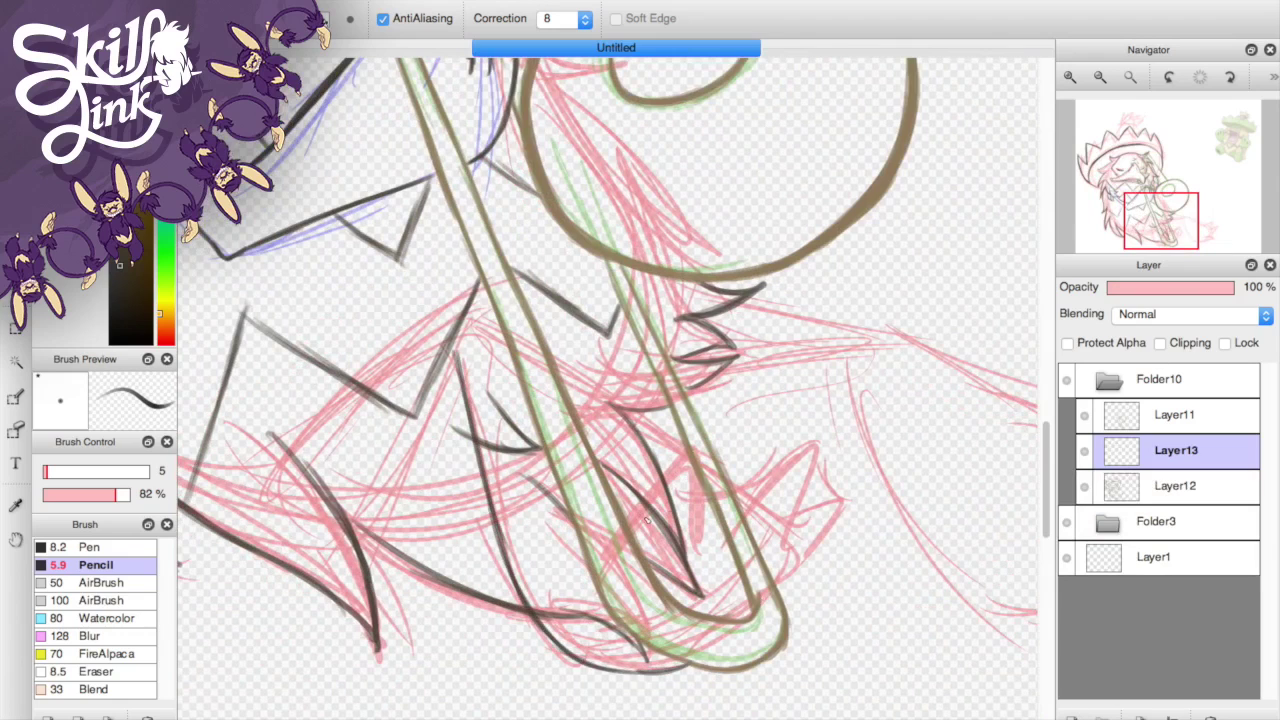
{"action": "mouse_move", "coordinate": [690, 462]}
{"action": "left_mouse_down"}
{"action": "mouse_move", "coordinate": [720, 546]}
{"action": "mouse_move", "coordinate": [822, 440]}
{"action": "mouse_move", "coordinate": [783, 578]}
{"action": "left_mouse_up"}
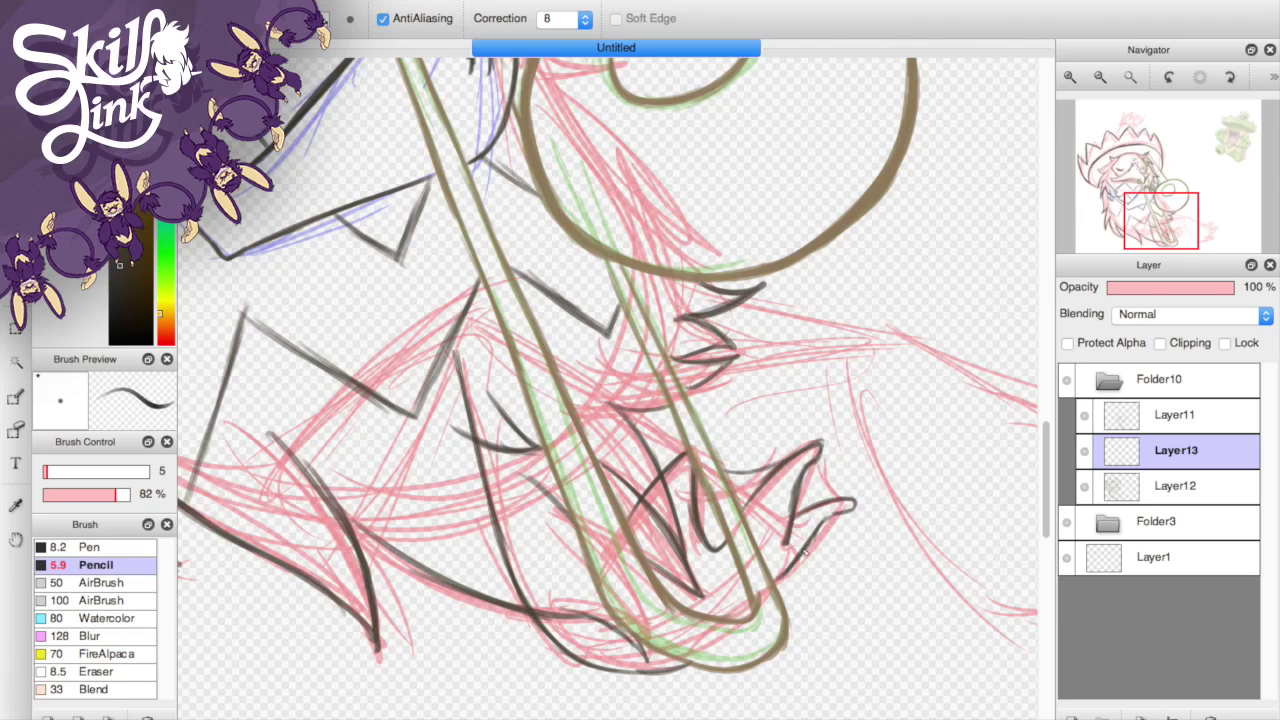
- Ink the slanted stripe lines across the lower belly and rework the upper edge of the bottom fur point
{"action": "left_click_drag", "start_coordinate": [600, 397], "coordinate": [684, 450]}
{"action": "left_click_drag", "start_coordinate": [470, 316], "coordinate": [300, 446]}
{"action": "left_click_drag", "start_coordinate": [462, 354], "coordinate": [324, 486]}
{"action": "left_click_drag", "start_coordinate": [276, 428], "coordinate": [335, 518]}
{"action": "left_click_drag", "start_coordinate": [294, 454], "coordinate": [350, 540]}
- Ink the outstretched leg from the fur tufts along its lower outline to the lowest toe
{"action": "mouse_move", "coordinate": [732, 318]}
{"action": "left_mouse_down"}
{"action": "mouse_move", "coordinate": [783, 364]}
{"action": "mouse_move", "coordinate": [875, 334]}
{"action": "mouse_move", "coordinate": [735, 364]}
{"action": "left_mouse_up"}
{"action": "scroll", "coordinate": [860, 432], "scroll_direction": "right", "scroll_amount": 10}
{"action": "mouse_move", "coordinate": [360, 362]}
{"action": "left_mouse_down"}
{"action": "mouse_move", "coordinate": [530, 625]}
{"action": "mouse_move", "coordinate": [755, 612]}
{"action": "left_mouse_up"}
{"action": "left_click_drag", "start_coordinate": [642, 567], "coordinate": [778, 604]}
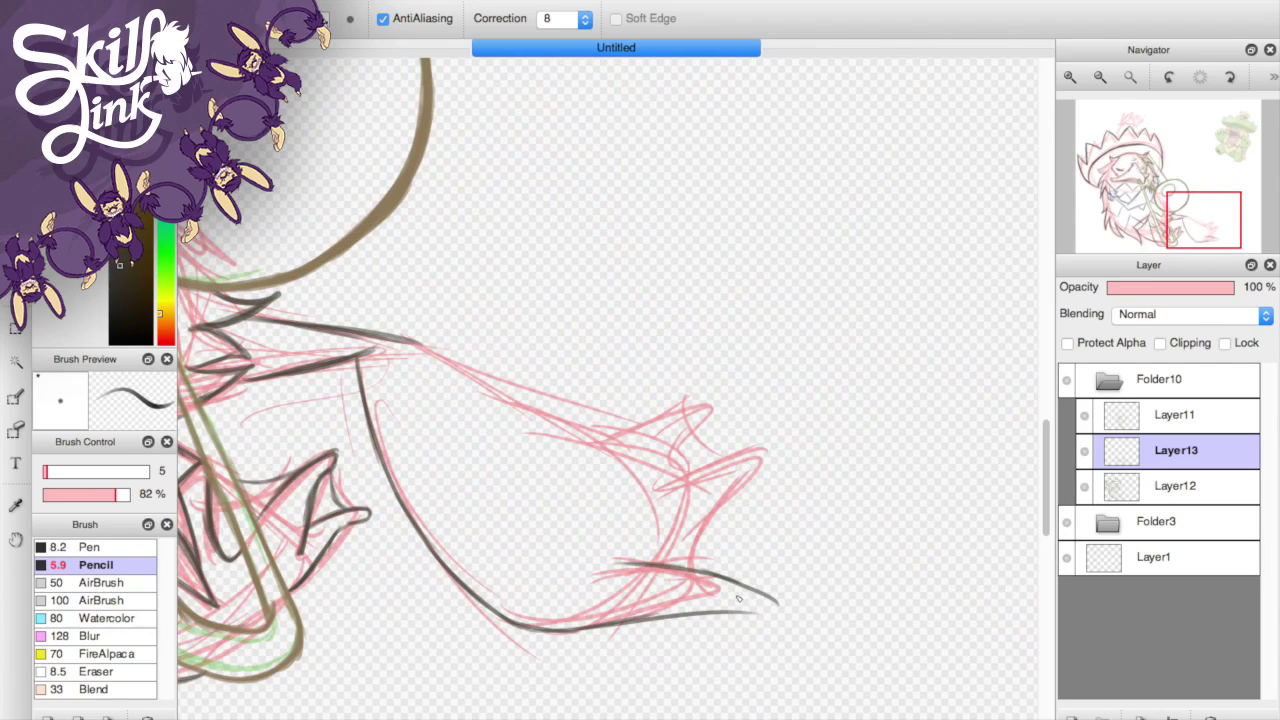
- Complete the outstretched leg with its upper edge, the remaining toes, the webbing between them and a short crease line
{"action": "mouse_move", "coordinate": [652, 487]}
{"action": "left_mouse_down"}
{"action": "mouse_move", "coordinate": [812, 432]}
{"action": "mouse_move", "coordinate": [700, 505]}
{"action": "mouse_move", "coordinate": [660, 550]}
{"action": "mouse_move", "coordinate": [668, 560]}
{"action": "left_mouse_up"}
{"action": "left_click_drag", "start_coordinate": [776, 452], "coordinate": [752, 585]}
{"action": "left_click_drag", "start_coordinate": [410, 346], "coordinate": [650, 422]}
{"action": "mouse_move", "coordinate": [540, 396]}
{"action": "left_mouse_down"}
{"action": "mouse_move", "coordinate": [650, 428]}
{"action": "mouse_move", "coordinate": [762, 374]}
{"action": "mouse_move", "coordinate": [760, 440]}
{"action": "left_mouse_up"}
{"action": "left_click_drag", "start_coordinate": [660, 476], "coordinate": [728, 392]}
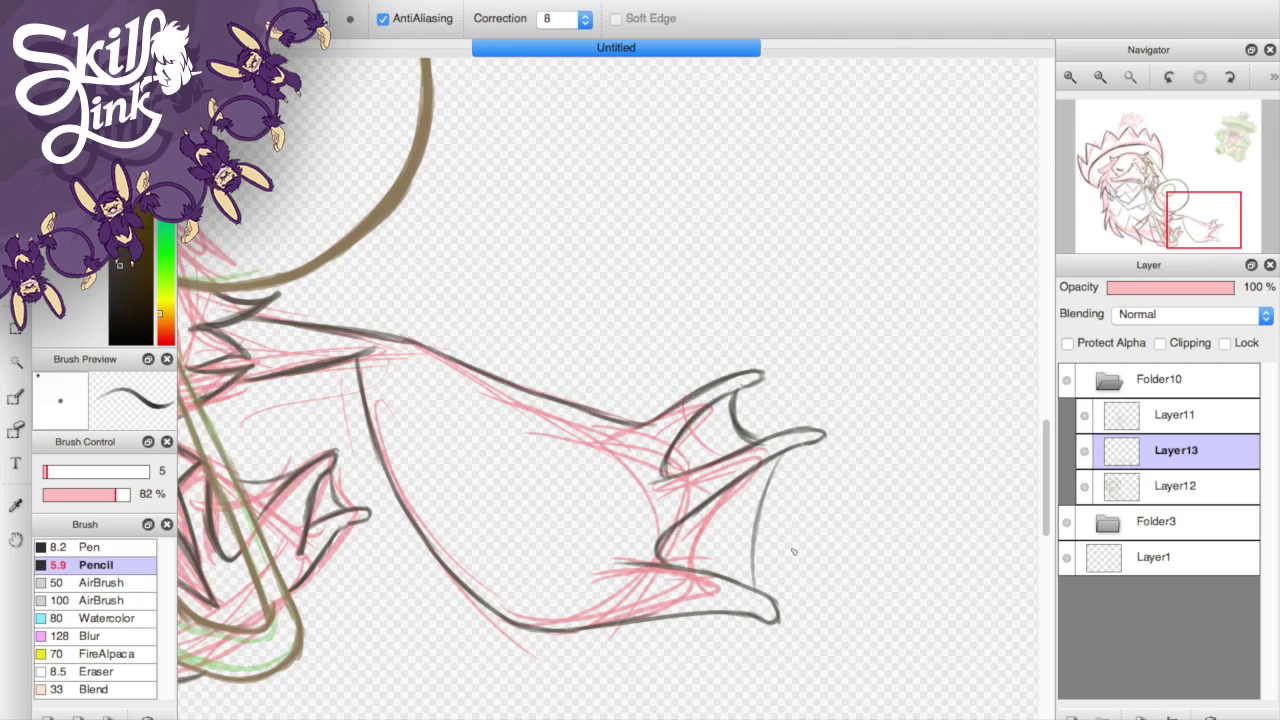
{"action": "left_click_drag", "start_coordinate": [778, 452], "coordinate": [752, 590]}
{"action": "left_click_drag", "start_coordinate": [502, 428], "coordinate": [618, 474]}
{"action": "left_click_drag", "start_coordinate": [642, 481], "coordinate": [706, 464]}
- Hide the sketch folder, check the line art across the whole canvas and select Layer12
{"action": "left_click", "coordinate": [1067, 521]}
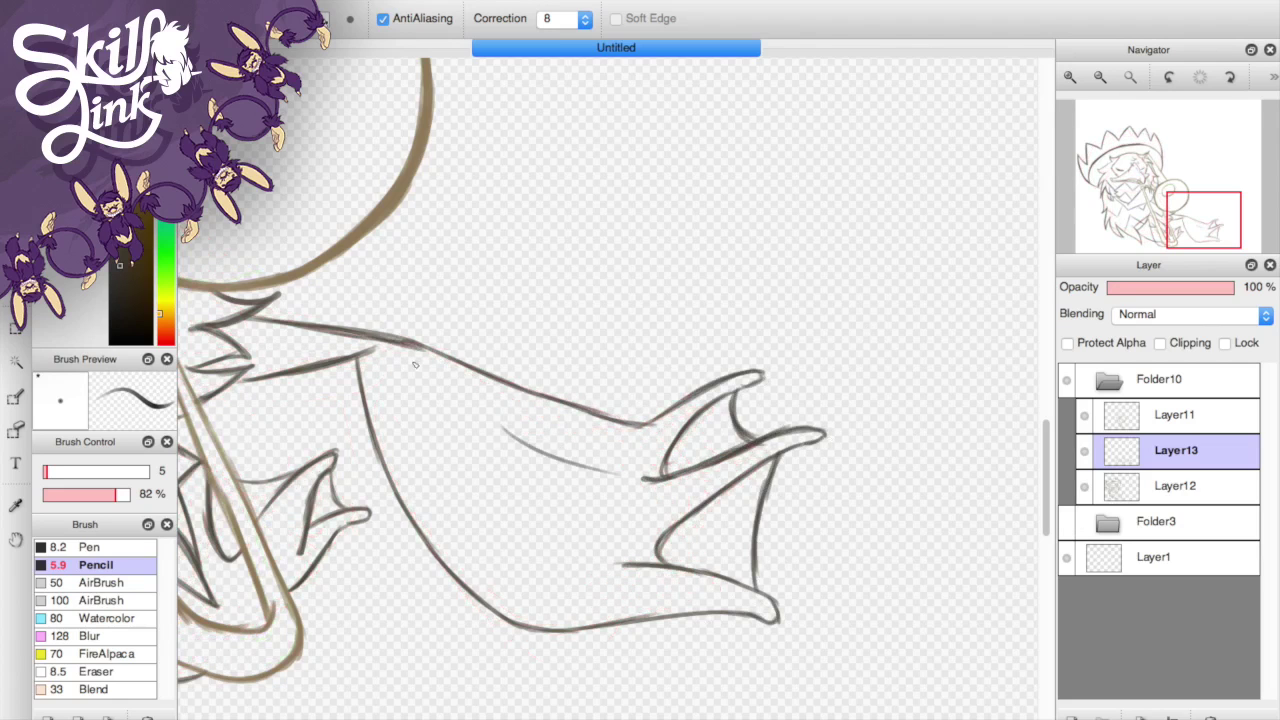
{"action": "left_click", "coordinate": [1128, 80]}
{"action": "left_click", "coordinate": [1097, 478]}
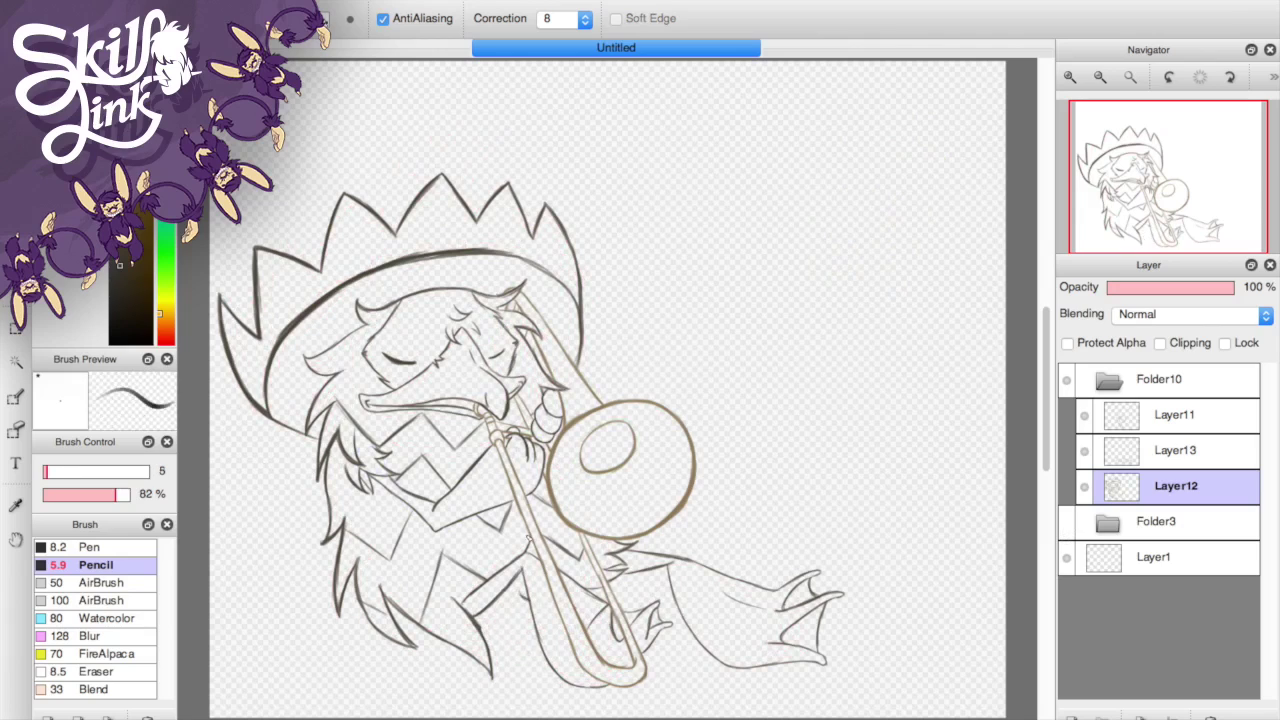
- Ink the hat's stem with its zigzag band above the crown points using a thicker pencil
{"action": "key", "text": "]"}
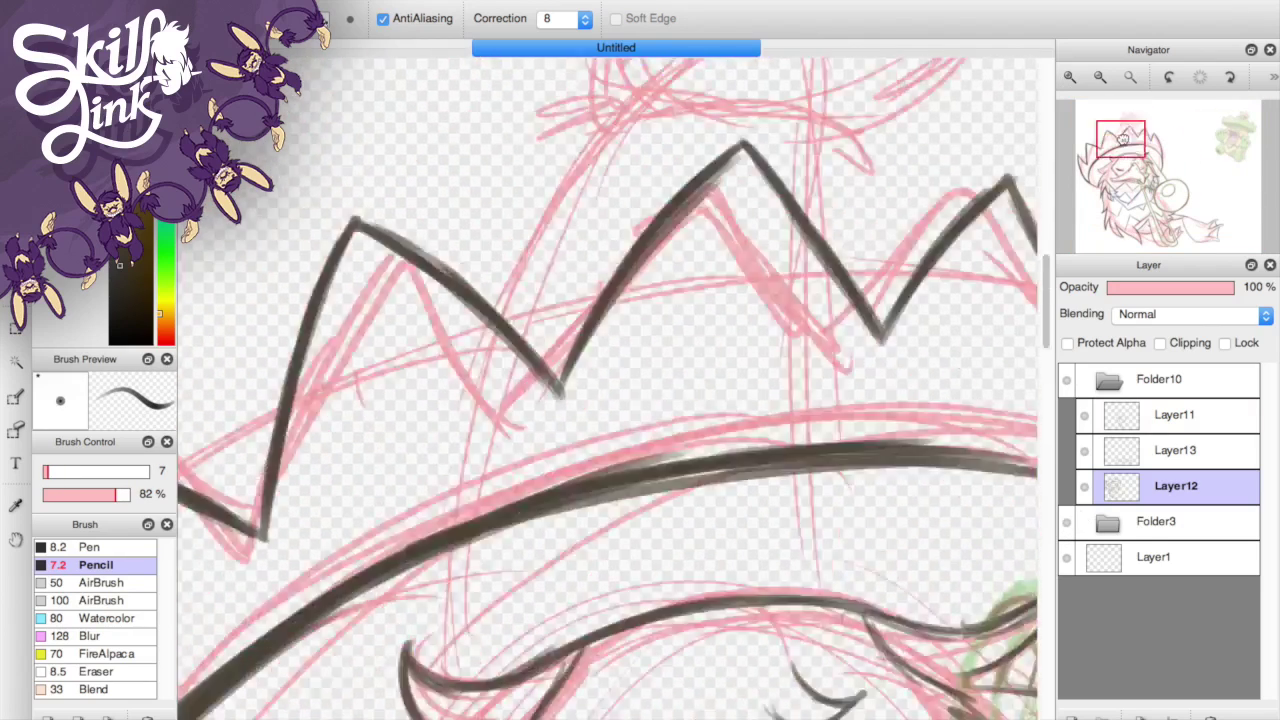
{"action": "mouse_move", "coordinate": [548, 297]}
{"action": "left_mouse_down"}
{"action": "mouse_move", "coordinate": [502, 345]}
{"action": "mouse_move", "coordinate": [640, 318]}
{"action": "left_mouse_up"}
{"action": "mouse_move", "coordinate": [720, 342]}
{"action": "left_mouse_down"}
{"action": "mouse_move", "coordinate": [765, 322]}
{"action": "mouse_move", "coordinate": [768, 355]}
{"action": "left_mouse_up"}
{"action": "mouse_move", "coordinate": [512, 376]}
{"action": "left_mouse_down"}
{"action": "mouse_move", "coordinate": [478, 408]}
{"action": "mouse_move", "coordinate": [545, 458]}
{"action": "left_mouse_up"}
{"action": "left_click_drag", "start_coordinate": [752, 340], "coordinate": [775, 415]}
- Ink the spiky leafy tuft on top of the hat's stem with a pencil size of about 8
{"action": "scroll", "coordinate": [600, 400], "scroll_direction": "up", "scroll_amount": 5}
{"action": "key", "text": "]"}
{"action": "mouse_move", "coordinate": [541, 432]}
{"action": "left_mouse_down"}
{"action": "mouse_move", "coordinate": [560, 565]}
{"action": "mouse_move", "coordinate": [600, 515]}
{"action": "mouse_move", "coordinate": [700, 488]}
{"action": "mouse_move", "coordinate": [830, 498]}
{"action": "mouse_move", "coordinate": [985, 450]}
{"action": "left_mouse_up"}
{"action": "left_click_drag", "start_coordinate": [985, 450], "coordinate": [800, 545]}
{"action": "left_click_drag", "start_coordinate": [558, 560], "coordinate": [680, 515]}
{"action": "left_click_drag", "start_coordinate": [610, 575], "coordinate": [875, 603]}
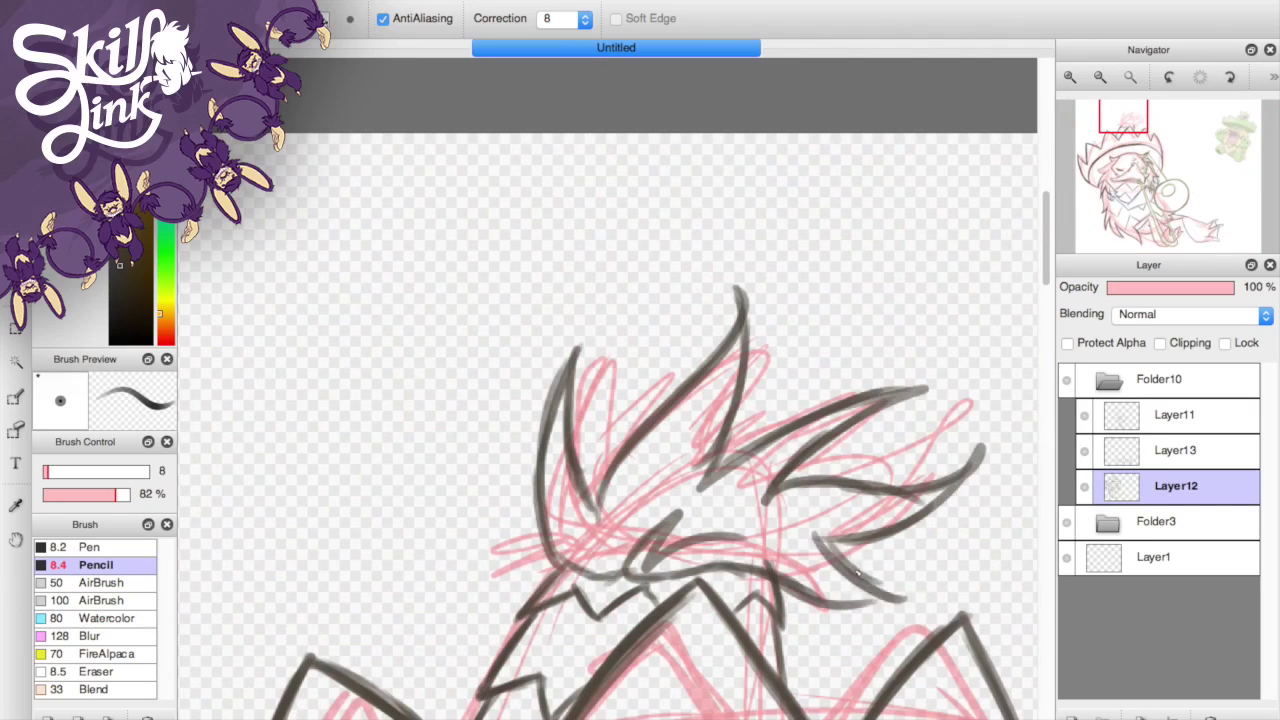
{"action": "left_click_drag", "start_coordinate": [836, 550], "coordinate": [920, 592]}
- Reduce the pencil size to about 3.5 and add thin detail lines inside the hat tuft's leaves
{"action": "key", "text": "bracketleft"}
{"action": "key", "text": "bracketleft"}
{"action": "key", "text": "bracketleft"}
{"action": "key", "text": "bracketleft"}
{"action": "key", "text": "bracketleft"}
{"action": "key", "text": "bracketleft"}
{"action": "left_click", "coordinate": [48, 477]}
{"action": "left_click_drag", "start_coordinate": [585, 465], "coordinate": [654, 352]}
{"action": "left_click_drag", "start_coordinate": [728, 434], "coordinate": [816, 378]}
{"action": "left_click_drag", "start_coordinate": [830, 456], "coordinate": [904, 448]}
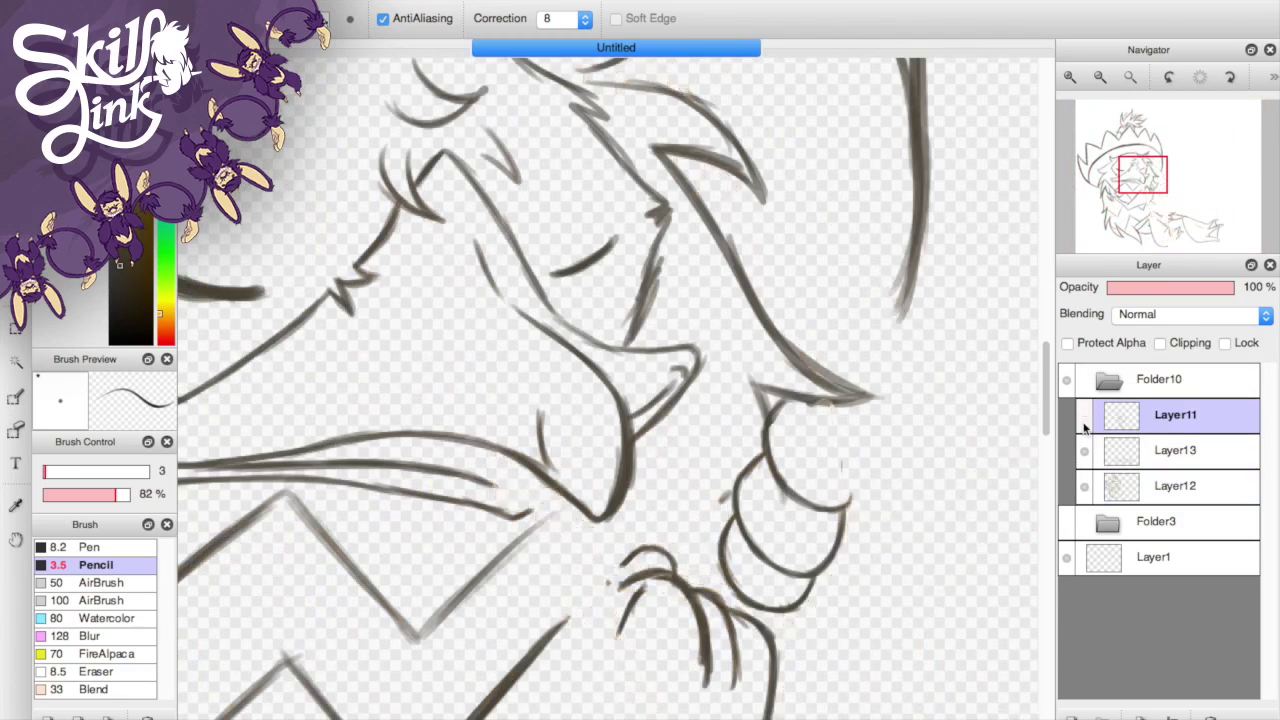
- Erase the slide hand's knuckle lines on Layer12 and try a new line down the first finger
{"action": "key", "text": "e"}
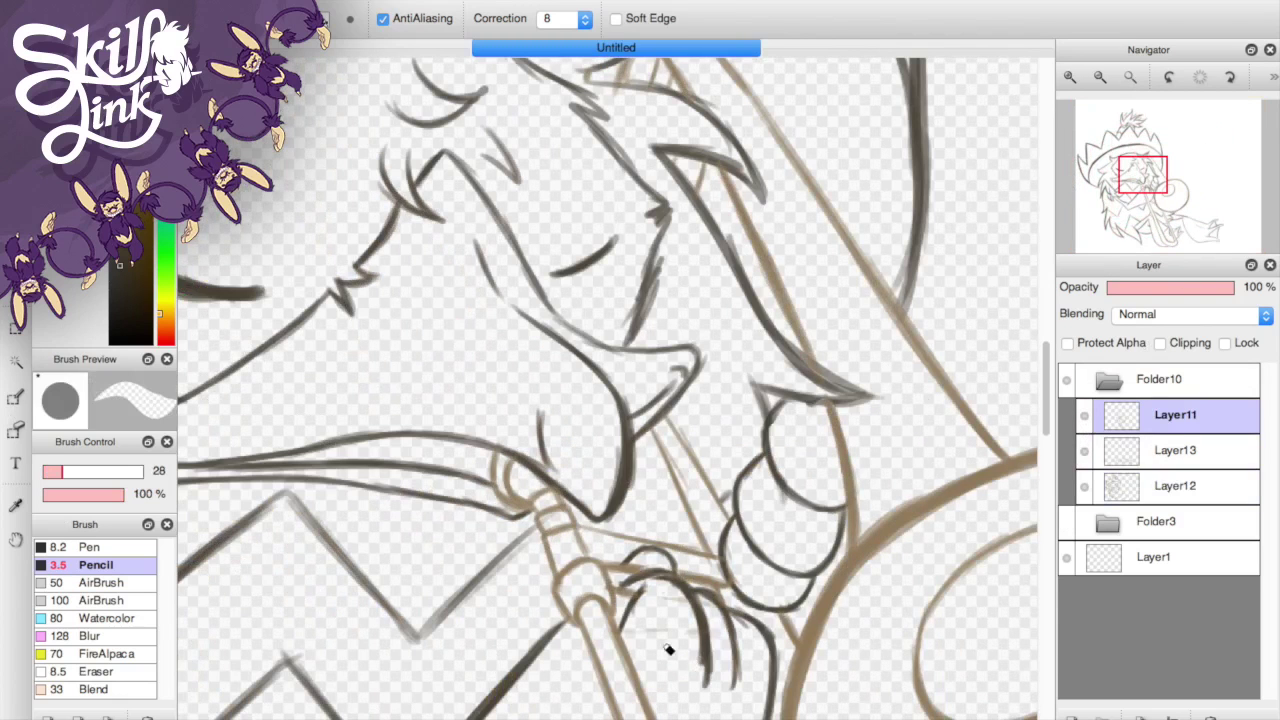
{"action": "left_click", "coordinate": [1118, 489]}
{"action": "key", "text": "b"}
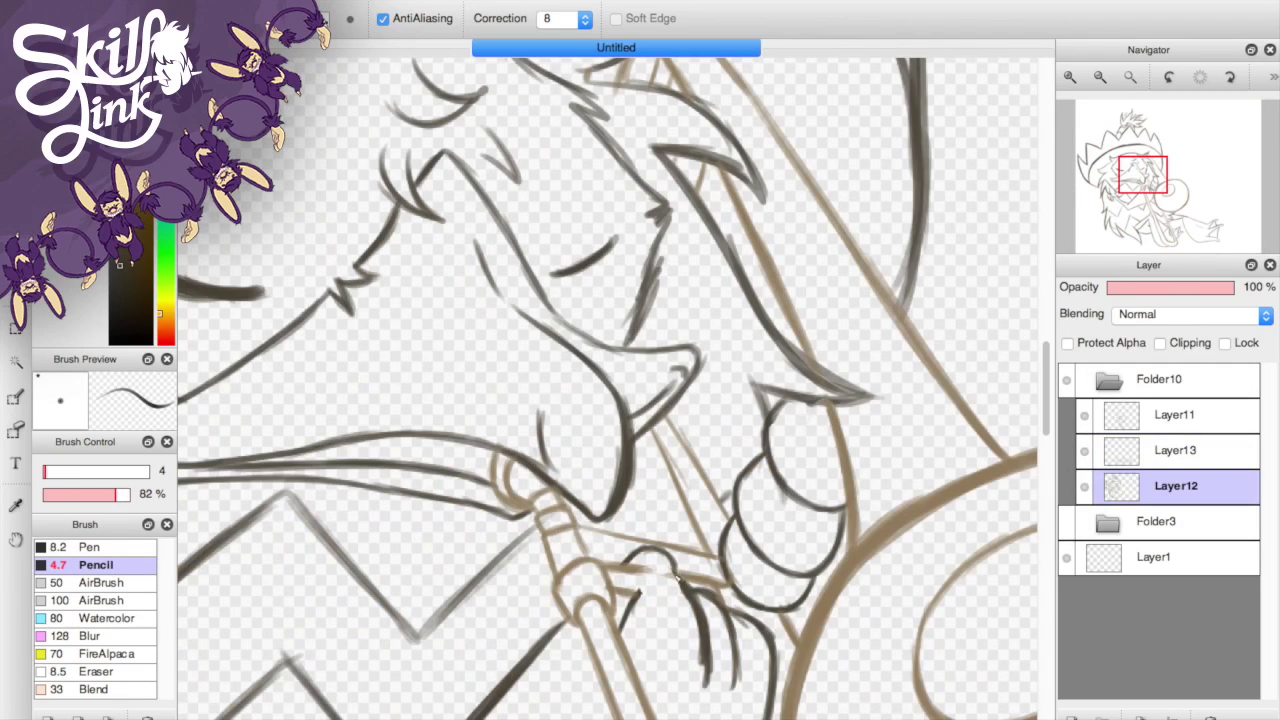
{"action": "left_click_drag", "start_coordinate": [662, 572], "coordinate": [716, 660]}
{"action": "key", "text": "ctrl+z"}
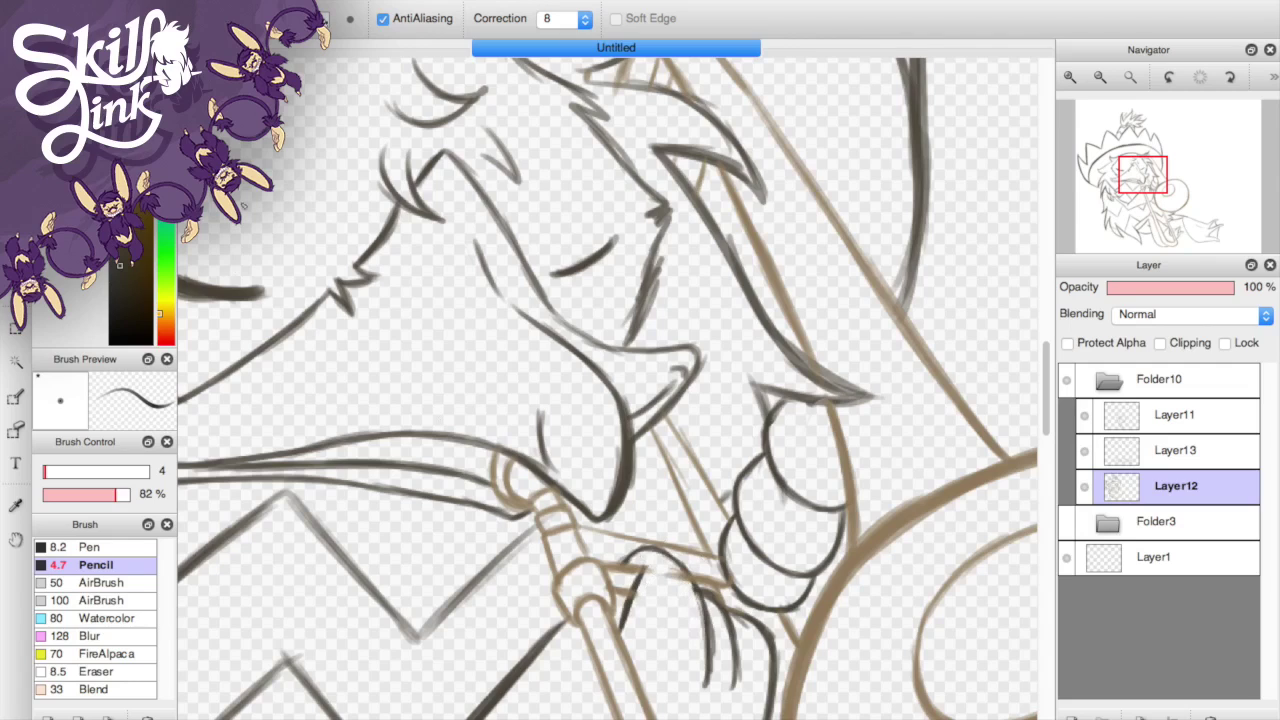
- Redraw the slide hand's front finger as a taller rounded shape and clear the trombone lines inside it on Layer11
{"action": "mouse_move", "coordinate": [648, 575]}
{"action": "left_mouse_down"}
{"action": "mouse_move", "coordinate": [687, 596]}
{"action": "mouse_move", "coordinate": [600, 611]}
{"action": "left_mouse_up"}
{"action": "mouse_move", "coordinate": [672, 508]}
{"action": "left_mouse_down"}
{"action": "mouse_move", "coordinate": [628, 614]}
{"action": "mouse_move", "coordinate": [646, 566]}
{"action": "left_mouse_up"}
{"action": "mouse_move", "coordinate": [690, 500]}
{"action": "left_mouse_down"}
{"action": "mouse_move", "coordinate": [716, 666]}
{"action": "mouse_move", "coordinate": [672, 550]}
{"action": "left_mouse_up"}
{"action": "left_click_drag", "start_coordinate": [716, 600], "coordinate": [712, 652]}
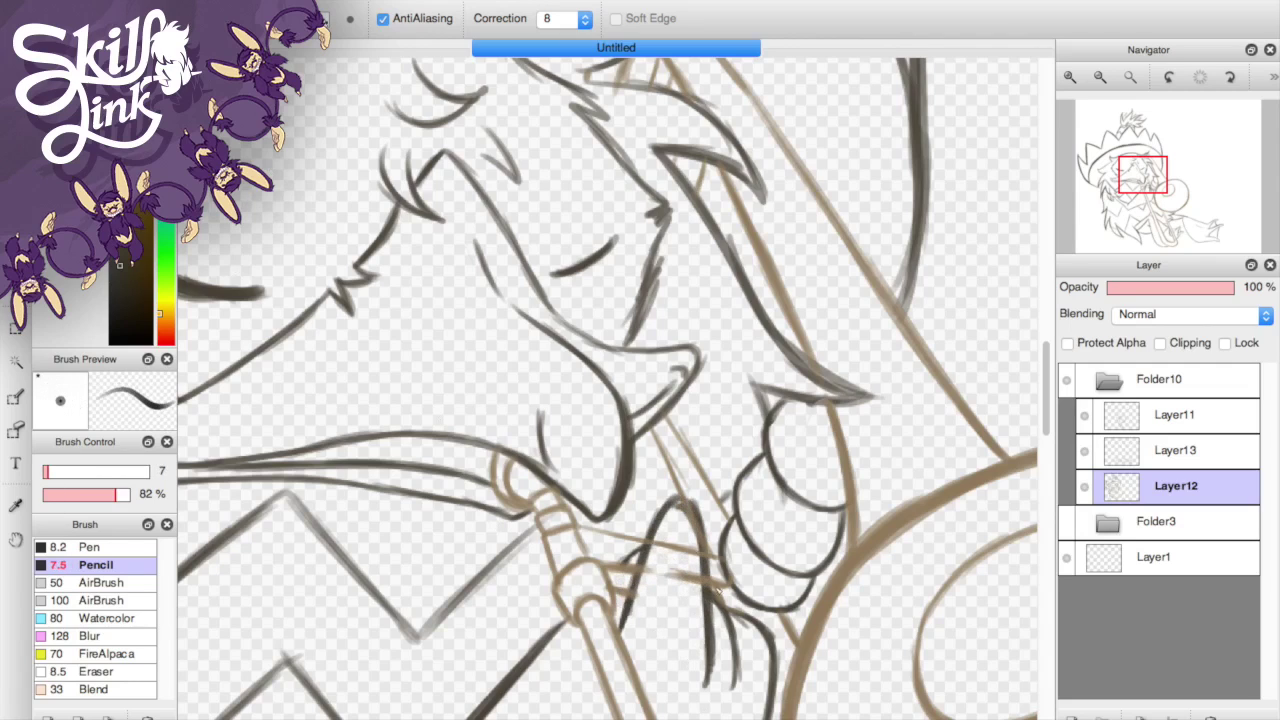
{"action": "key", "text": "ctrl+Up"}
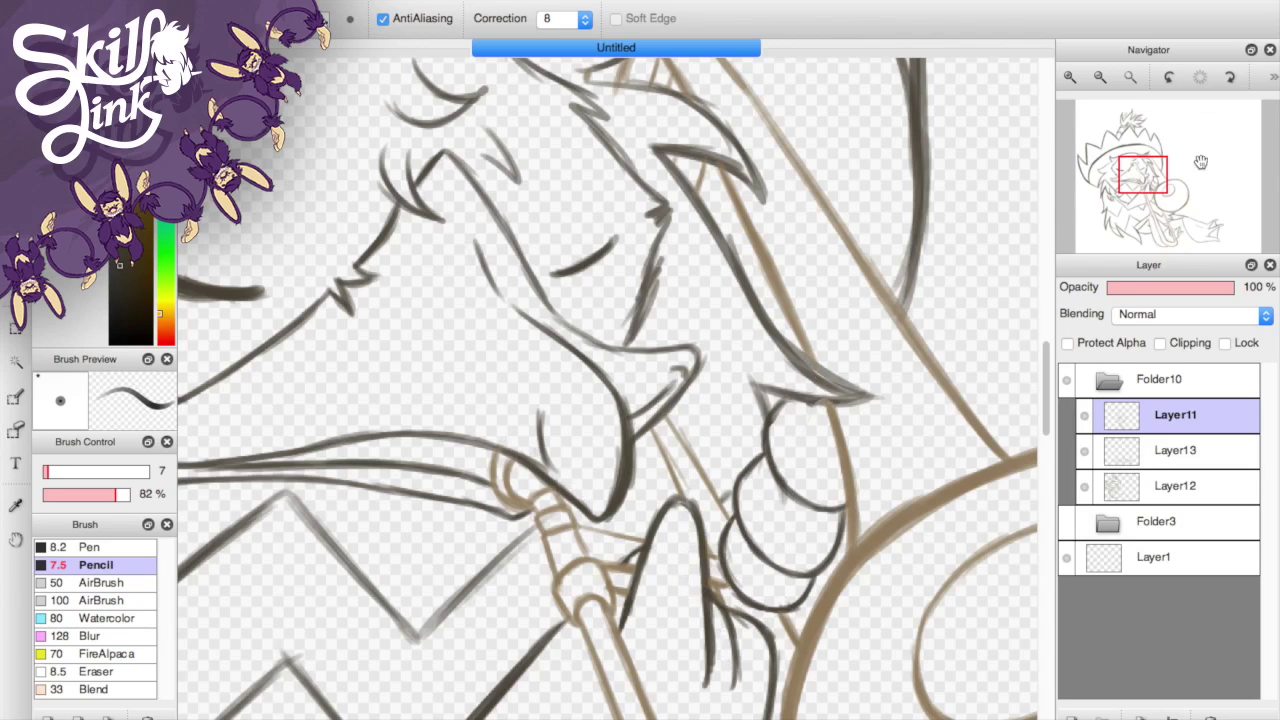
- Select Folder10 and move the line art slightly across the canvas
{"action": "scroll", "coordinate": [1200, 162], "scroll_direction": "up", "scroll_amount": 5}
{"action": "scroll", "coordinate": [1082, 170], "scroll_direction": "down", "scroll_amount": 5}
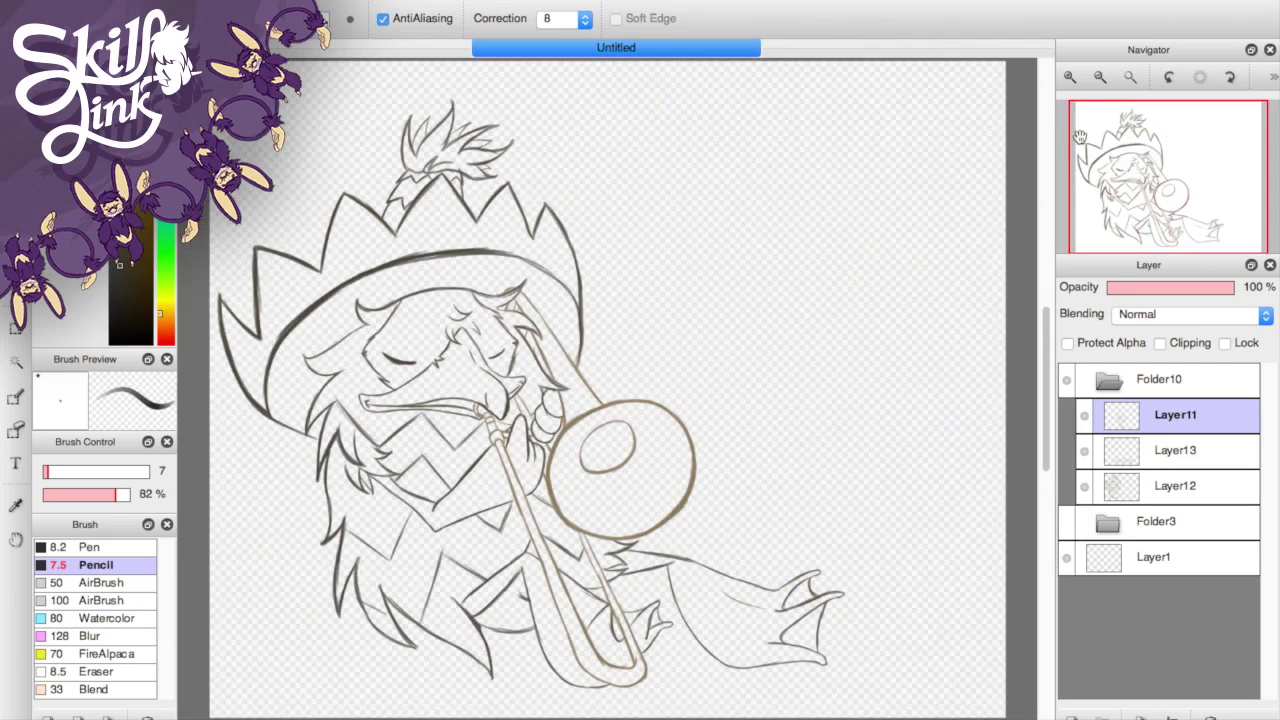
{"action": "left_click", "coordinate": [1108, 379]}
{"action": "mouse_move", "coordinate": [498, 408]}
{"action": "left_mouse_down"}
{"action": "mouse_move", "coordinate": [588, 418]}
{"action": "mouse_move", "coordinate": [583, 398]}
{"action": "left_mouse_up"}
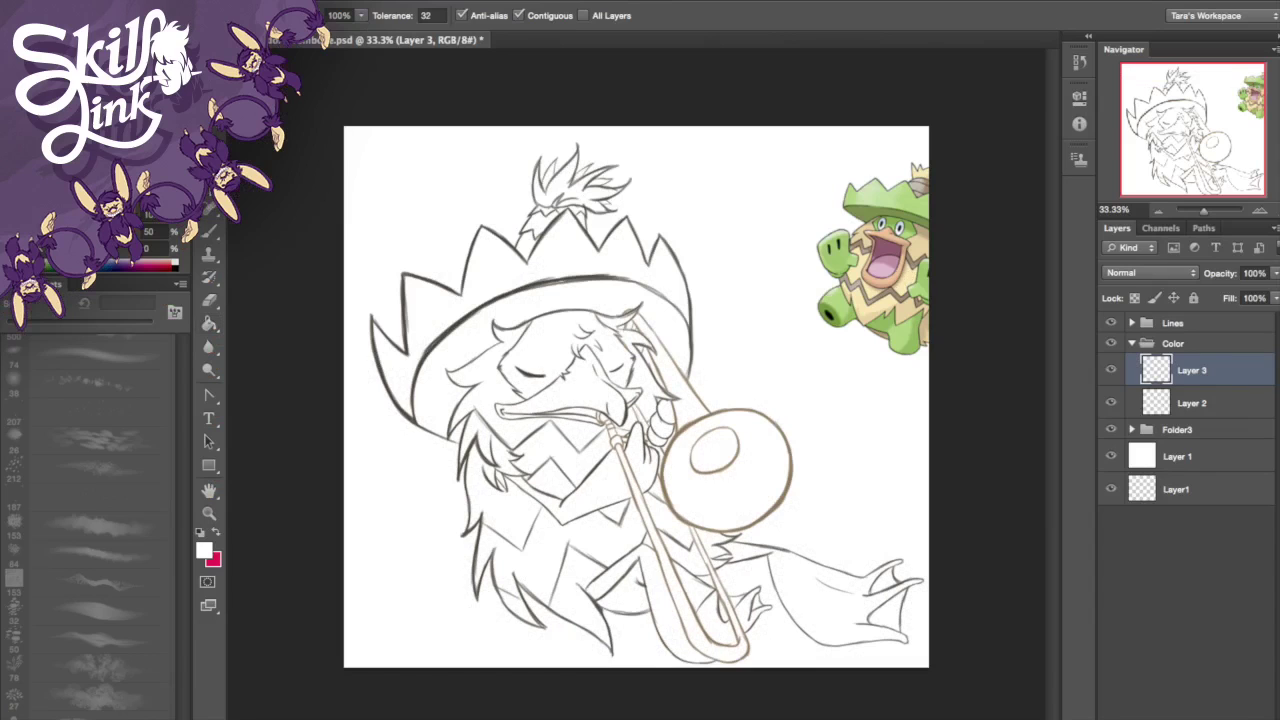
- Switch to Photoshop, sample green from the reference's hat and block in the hat, head, arm and legs on Layer 2 with a textured 153 px brush
{"action": "key", "text": "i"}
{"action": "left_click", "coordinate": [920, 200]}
{"action": "key", "text": "b"}
{"action": "scroll", "coordinate": [178, 592], "scroll_direction": "down", "scroll_amount": 1}
{"action": "left_click", "coordinate": [100, 515]}
{"action": "key", "text": "alt+bracketleft"}
{"action": "mouse_move", "coordinate": [530, 510]}
{"action": "left_mouse_down"}
{"action": "mouse_move", "coordinate": [650, 430]}
{"action": "mouse_move", "coordinate": [520, 500]}
{"action": "left_mouse_up"}
{"action": "mouse_move", "coordinate": [485, 348]}
{"action": "left_mouse_down"}
{"action": "mouse_move", "coordinate": [630, 250]}
{"action": "mouse_move", "coordinate": [470, 260]}
{"action": "mouse_move", "coordinate": [610, 590]}
{"action": "mouse_move", "coordinate": [862, 615]}
{"action": "mouse_move", "coordinate": [620, 570]}
{"action": "mouse_move", "coordinate": [880, 640]}
{"action": "left_mouse_up"}
{"action": "mouse_move", "coordinate": [640, 237]}
{"action": "left_mouse_down"}
{"action": "mouse_move", "coordinate": [450, 440]}
{"action": "mouse_move", "coordinate": [653, 248]}
{"action": "left_mouse_up"}
{"action": "key", "text": "s"}
{"action": "key", "text": "b"}
{"action": "mouse_move", "coordinate": [420, 390]}
{"action": "left_mouse_down"}
{"action": "mouse_move", "coordinate": [560, 320]}
{"action": "mouse_move", "coordinate": [530, 330]}
{"action": "mouse_move", "coordinate": [512, 318]}
{"action": "mouse_move", "coordinate": [700, 600]}
{"action": "mouse_move", "coordinate": [880, 610]}
{"action": "mouse_move", "coordinate": [780, 630]}
{"action": "mouse_move", "coordinate": [600, 590]}
{"action": "left_mouse_up"}
{"action": "mouse_move", "coordinate": [610, 312]}
{"action": "left_mouse_down"}
{"action": "mouse_move", "coordinate": [410, 420]}
{"action": "mouse_move", "coordinate": [490, 290]}
{"action": "mouse_move", "coordinate": [680, 280]}
{"action": "left_mouse_up"}
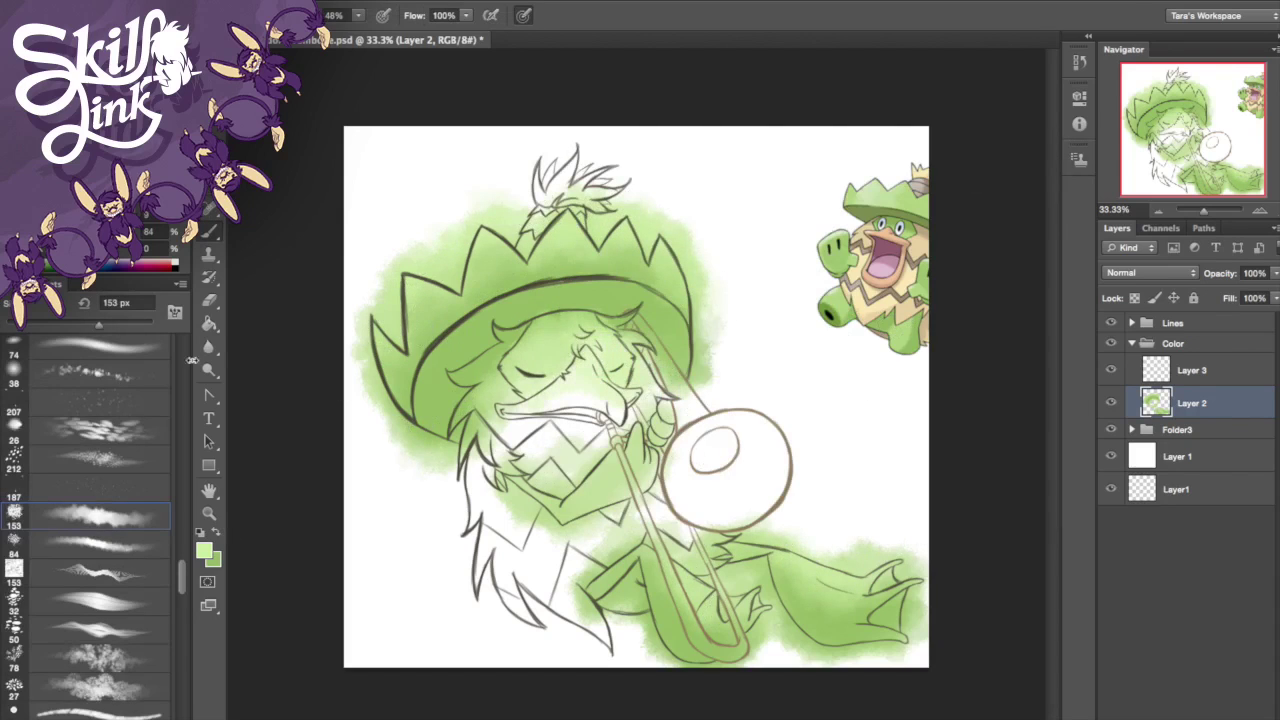
- Choose a darker green and shade the head beneath the hat's brim
{"action": "key", "text": "d"}
{"action": "left_click", "coordinate": [217, 533]}
{"action": "key", "text": "q"}
{"action": "key", "text": "q"}
{"action": "left_click", "coordinate": [205, 548]}
{"action": "key", "text": "Return"}
{"action": "mouse_move", "coordinate": [603, 326]}
{"action": "left_mouse_down"}
{"action": "mouse_move", "coordinate": [612, 350]}
{"action": "mouse_move", "coordinate": [530, 343]}
{"action": "mouse_move", "coordinate": [452, 420]}
{"action": "left_mouse_up"}
- Paint the beak on Layer 3 in a peach colour sampled from the reference
{"action": "key", "text": "bracketright"}
{"action": "key", "text": "bracketright"}
{"action": "key", "text": "bracketright"}
{"action": "left_click", "coordinate": [1192, 370]}
{"action": "left_click", "coordinate": [913, 236], "text": "alt"}
{"action": "mouse_move", "coordinate": [582, 402]}
{"action": "left_mouse_down"}
{"action": "mouse_move", "coordinate": [607, 397]}
{"action": "mouse_move", "coordinate": [545, 405]}
{"action": "mouse_move", "coordinate": [607, 416]}
{"action": "left_mouse_up"}
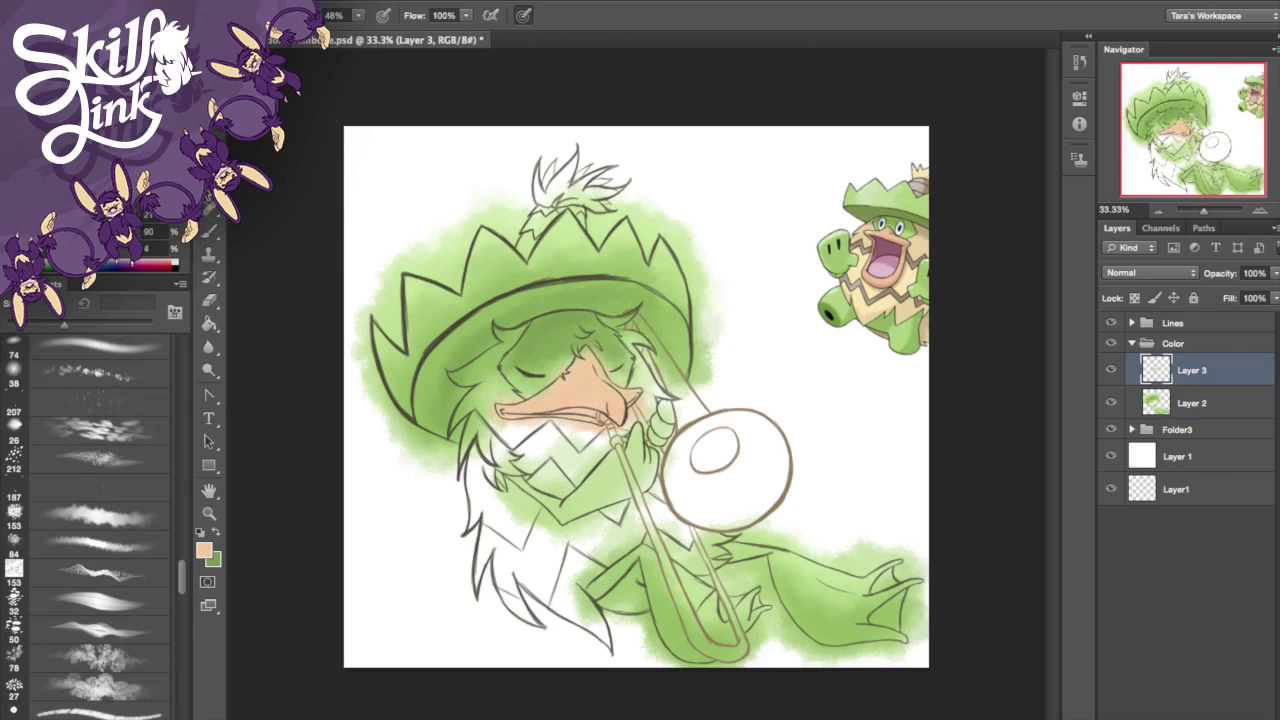
- Choose a more saturated orange based on the beak colour and deepen the beak's colouring
{"action": "left_click", "coordinate": [209, 207]}
{"action": "key", "text": "b"}
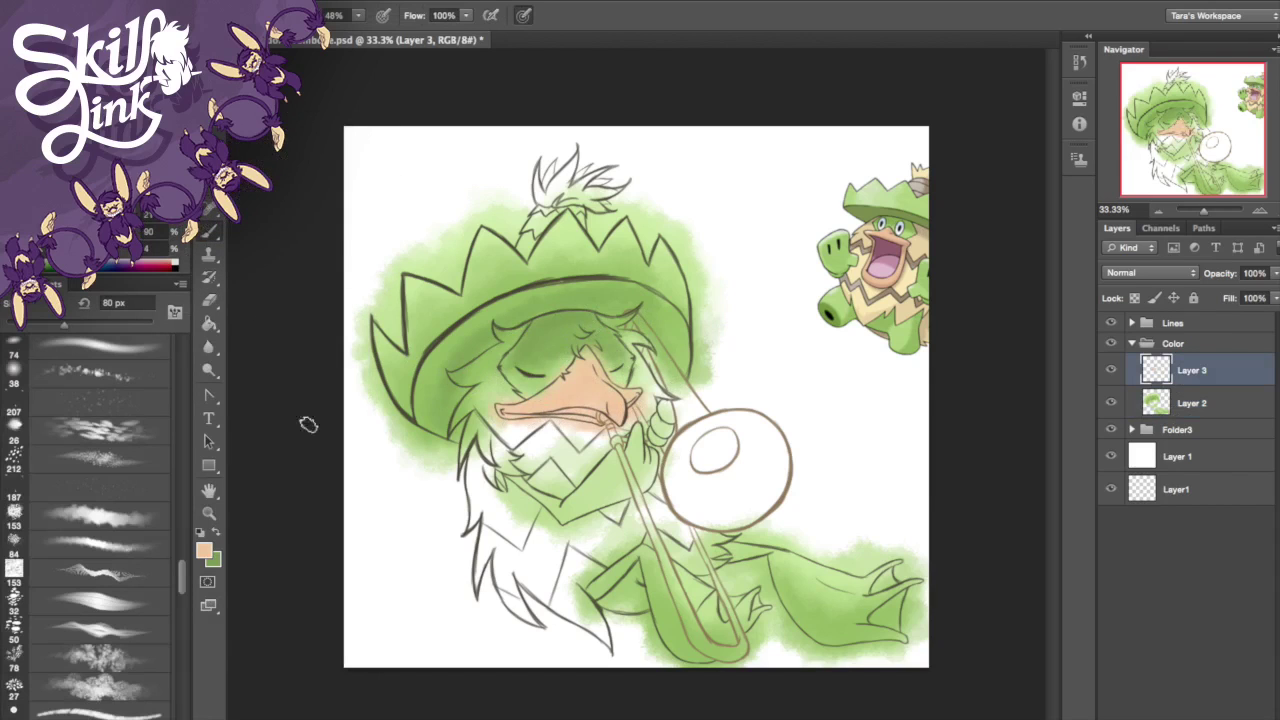
{"action": "key", "text": "i"}
{"action": "left_click", "coordinate": [560, 410]}
{"action": "left_click", "coordinate": [204, 550]}
{"action": "left_click", "coordinate": [712, 194]}
{"action": "left_click", "coordinate": [990, 177]}
{"action": "key", "text": "b"}
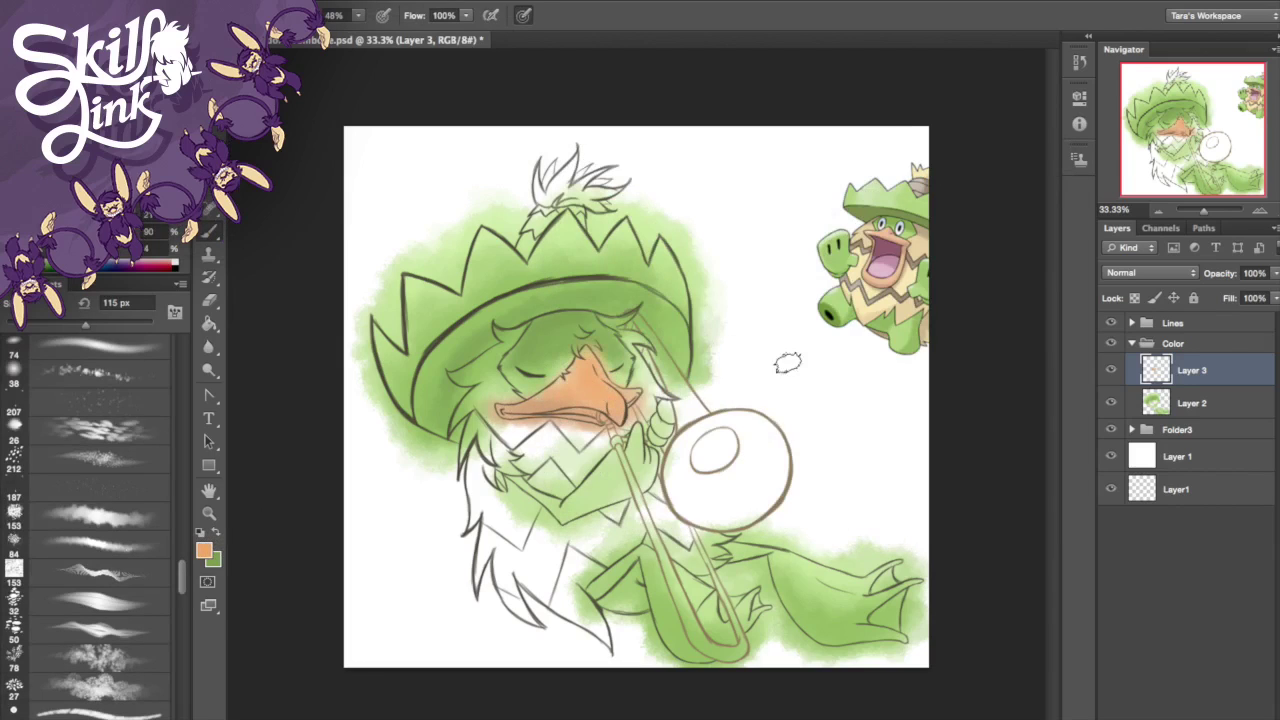
- Add a new layer beneath the beak colour and block in the head fur and body in tan
{"action": "key", "text": "ctrl+shift+alt+n"}
{"action": "key", "text": "i"}
{"action": "key", "text": "b"}
{"action": "mouse_move", "coordinate": [460, 420]}
{"action": "left_mouse_down"}
{"action": "mouse_move", "coordinate": [538, 325]}
{"action": "mouse_move", "coordinate": [462, 448]}
{"action": "mouse_move", "coordinate": [598, 618]}
{"action": "mouse_move", "coordinate": [660, 560]}
{"action": "mouse_move", "coordinate": [625, 552]}
{"action": "mouse_move", "coordinate": [557, 491]}
{"action": "mouse_move", "coordinate": [635, 350]}
{"action": "mouse_move", "coordinate": [475, 429]}
{"action": "left_mouse_up"}
{"action": "key", "text": "x"}
{"action": "left_click", "coordinate": [607, 382], "text": "alt"}
{"action": "mouse_move", "coordinate": [500, 560]}
{"action": "left_mouse_down"}
{"action": "mouse_move", "coordinate": [598, 541]}
{"action": "mouse_move", "coordinate": [480, 400]}
{"action": "mouse_move", "coordinate": [470, 560]}
{"action": "mouse_move", "coordinate": [545, 630]}
{"action": "mouse_move", "coordinate": [580, 600]}
{"action": "left_mouse_up"}
{"action": "mouse_move", "coordinate": [525, 330]}
{"action": "left_mouse_down"}
{"action": "mouse_move", "coordinate": [536, 467]}
{"action": "mouse_move", "coordinate": [619, 640]}
{"action": "left_mouse_up"}
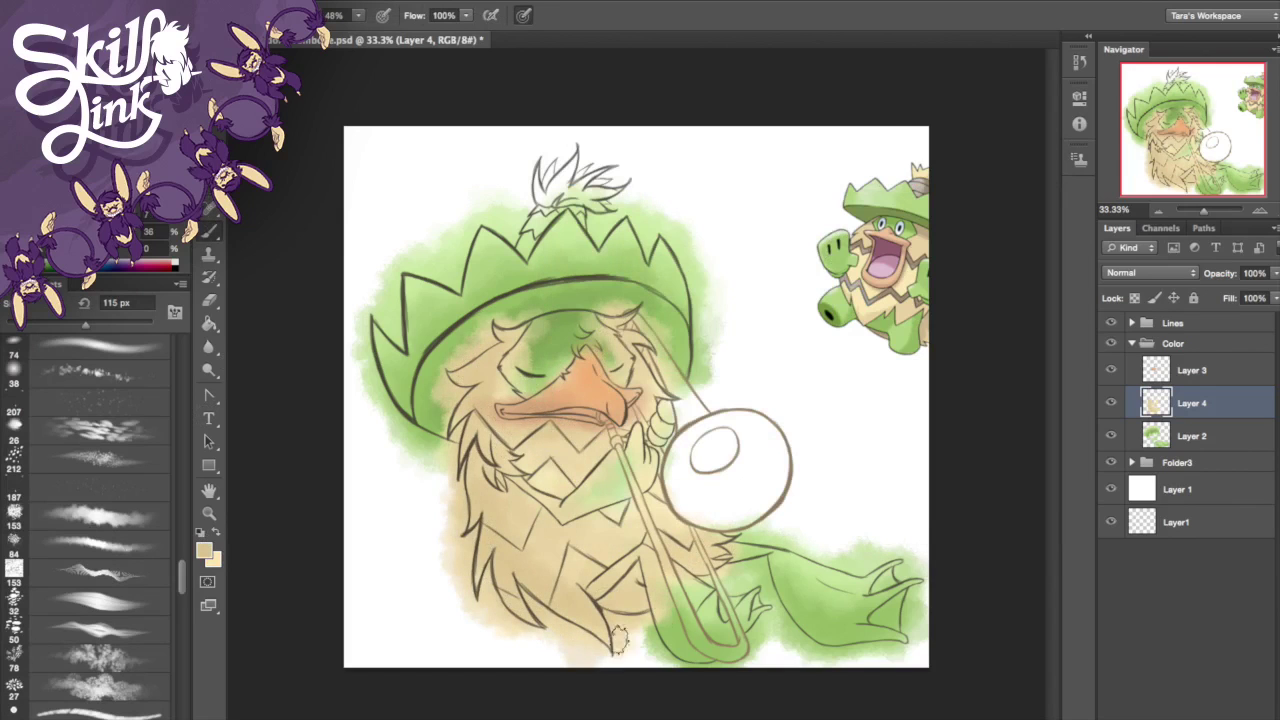
- Add another layer above the tan layer and try a stroke across the upper chest
{"action": "key", "text": "d"}
{"action": "key", "text": "ctrl+shift+alt+n"}
{"action": "mouse_move", "coordinate": [500, 440]}
{"action": "left_mouse_down"}
{"action": "mouse_move", "coordinate": [475, 405]}
{"action": "mouse_move", "coordinate": [640, 440]}
{"action": "left_mouse_up"}
{"action": "left_click", "coordinate": [1079, 62]}
{"action": "key", "text": "ctrl+z"}
{"action": "left_click", "coordinate": [1079, 62]}
{"action": "mouse_move", "coordinate": [690, 505]}
{"action": "left_mouse_down"}
{"action": "mouse_move", "coordinate": [550, 518]}
{"action": "mouse_move", "coordinate": [470, 560]}
{"action": "mouse_move", "coordinate": [600, 430]}
{"action": "mouse_move", "coordinate": [460, 420]}
{"action": "left_mouse_up"}
{"action": "key", "text": "q"}
{"action": "key", "text": "x"}
{"action": "key", "text": "q"}
{"action": "key", "text": "x"}
{"action": "key", "text": "Delete"}
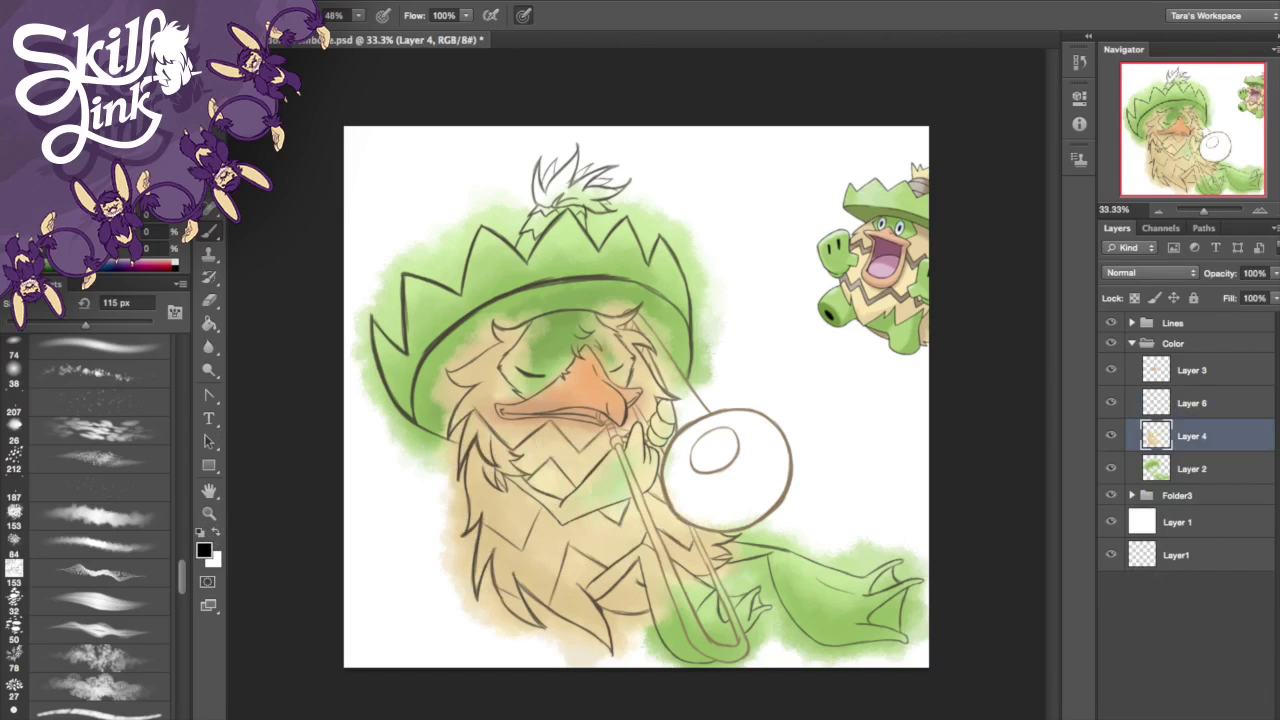
- Paint the chest and belly's zigzag stripes on Layer 4 in grey-brown sampled from the reference
{"action": "key", "text": "i"}
{"action": "key", "text": "b"}
{"action": "mouse_move", "coordinate": [470, 420]}
{"action": "left_mouse_down"}
{"action": "mouse_move", "coordinate": [677, 526]}
{"action": "mouse_move", "coordinate": [554, 523]}
{"action": "mouse_move", "coordinate": [519, 593]}
{"action": "mouse_move", "coordinate": [628, 537]}
{"action": "mouse_move", "coordinate": [650, 560]}
{"action": "left_mouse_up"}
{"action": "key", "text": "i"}
{"action": "left_click", "coordinate": [903, 287], "text": "alt"}
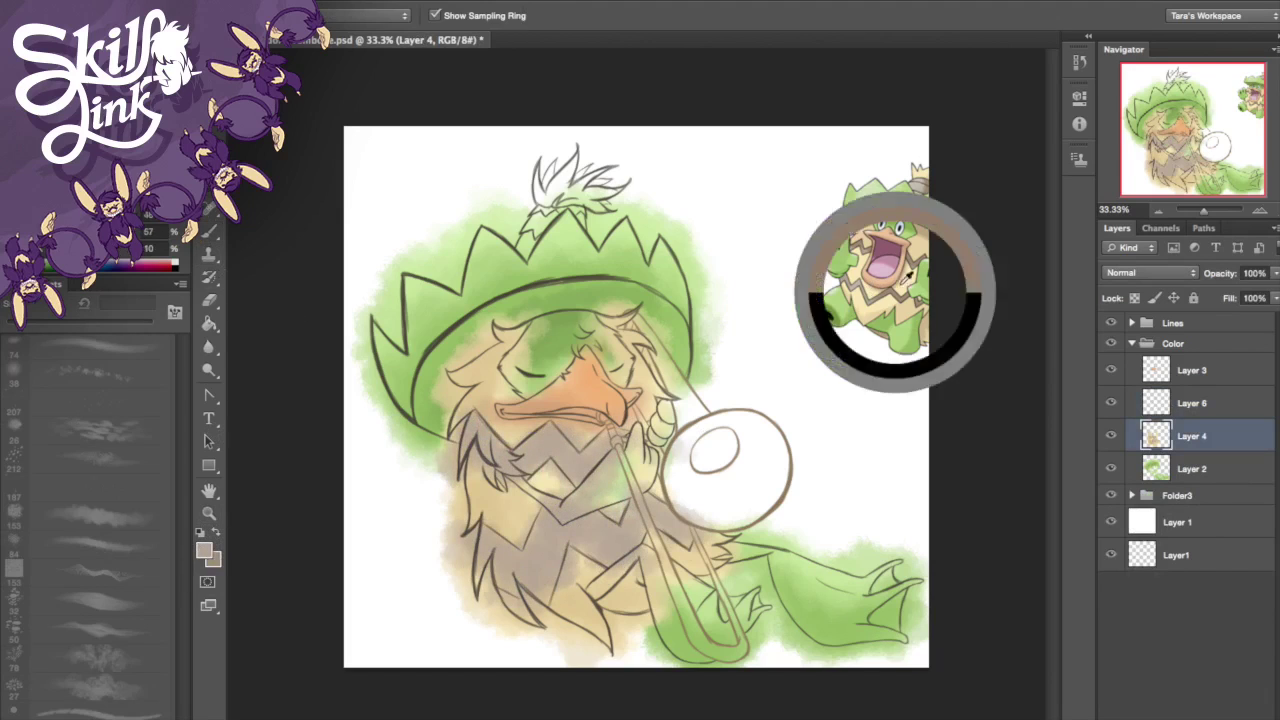
{"action": "key", "text": "b"}
{"action": "mouse_move", "coordinate": [470, 420]}
{"action": "left_mouse_down"}
{"action": "mouse_move", "coordinate": [520, 470]}
{"action": "mouse_move", "coordinate": [590, 480]}
{"action": "mouse_move", "coordinate": [540, 600]}
{"action": "mouse_move", "coordinate": [625, 443]}
{"action": "left_mouse_up"}
{"action": "left_click_drag", "start_coordinate": [492, 496], "coordinate": [579, 500]}
- Paint the hat's stem grey-brown and its leafy tuft pale yellow sampled from the reference
{"action": "mouse_move", "coordinate": [520, 250]}
{"action": "left_mouse_down"}
{"action": "mouse_move", "coordinate": [555, 225]}
{"action": "mouse_move", "coordinate": [585, 242]}
{"action": "left_mouse_up"}
{"action": "key", "text": "i"}
{"action": "left_click", "coordinate": [922, 174]}
{"action": "left_click", "coordinate": [1190, 403]}
{"action": "key", "text": "b"}
{"action": "key", "text": "x"}
{"action": "mouse_move", "coordinate": [540, 165]}
{"action": "left_mouse_down"}
{"action": "mouse_move", "coordinate": [605, 200]}
{"action": "mouse_move", "coordinate": [560, 150]}
{"action": "left_mouse_up"}
- Erase the green overspill around the hat's outer edge on Layer 2 with a hard round 93 px eraser
{"action": "left_click", "coordinate": [1190, 468]}
{"action": "key", "text": "e"}
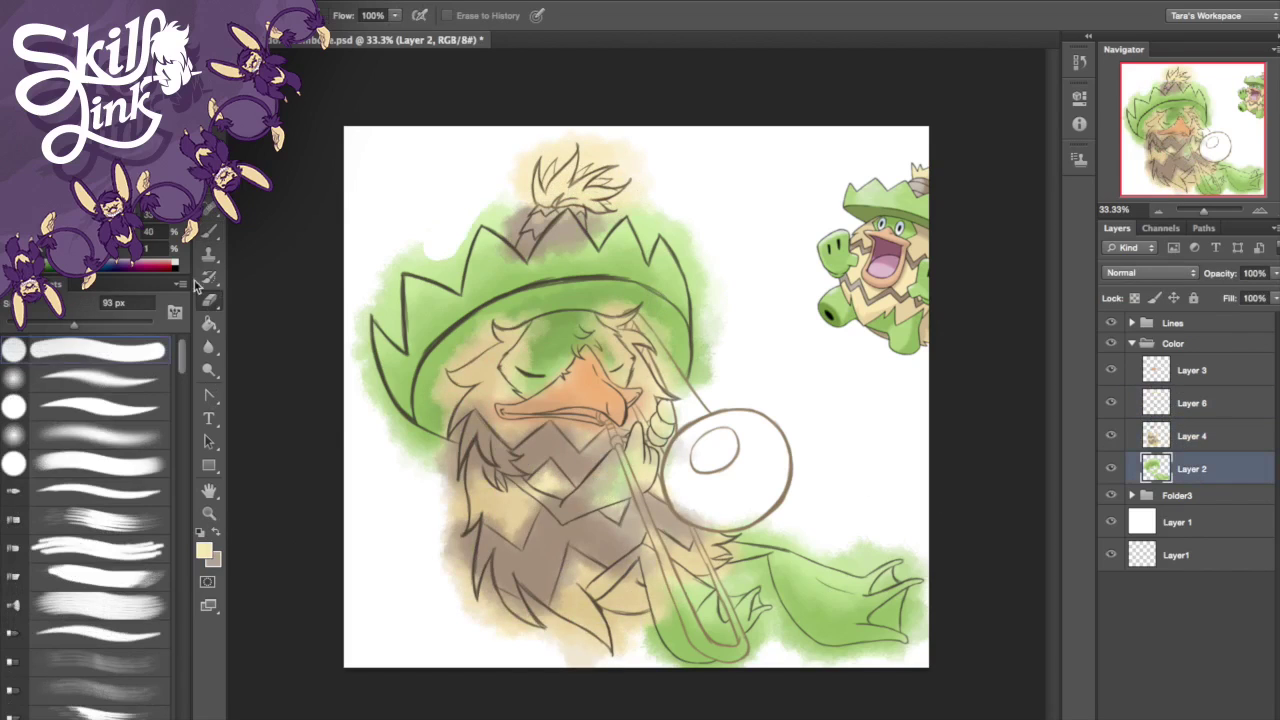
{"action": "left_click", "coordinate": [100, 463]}
{"action": "left_click_drag", "start_coordinate": [440, 272], "coordinate": [472, 228]}
{"action": "mouse_move", "coordinate": [680, 205]}
{"action": "left_mouse_down"}
{"action": "mouse_move", "coordinate": [699, 249]}
{"action": "mouse_move", "coordinate": [700, 390]}
{"action": "left_mouse_up"}
{"action": "left_click_drag", "start_coordinate": [360, 320], "coordinate": [387, 427]}
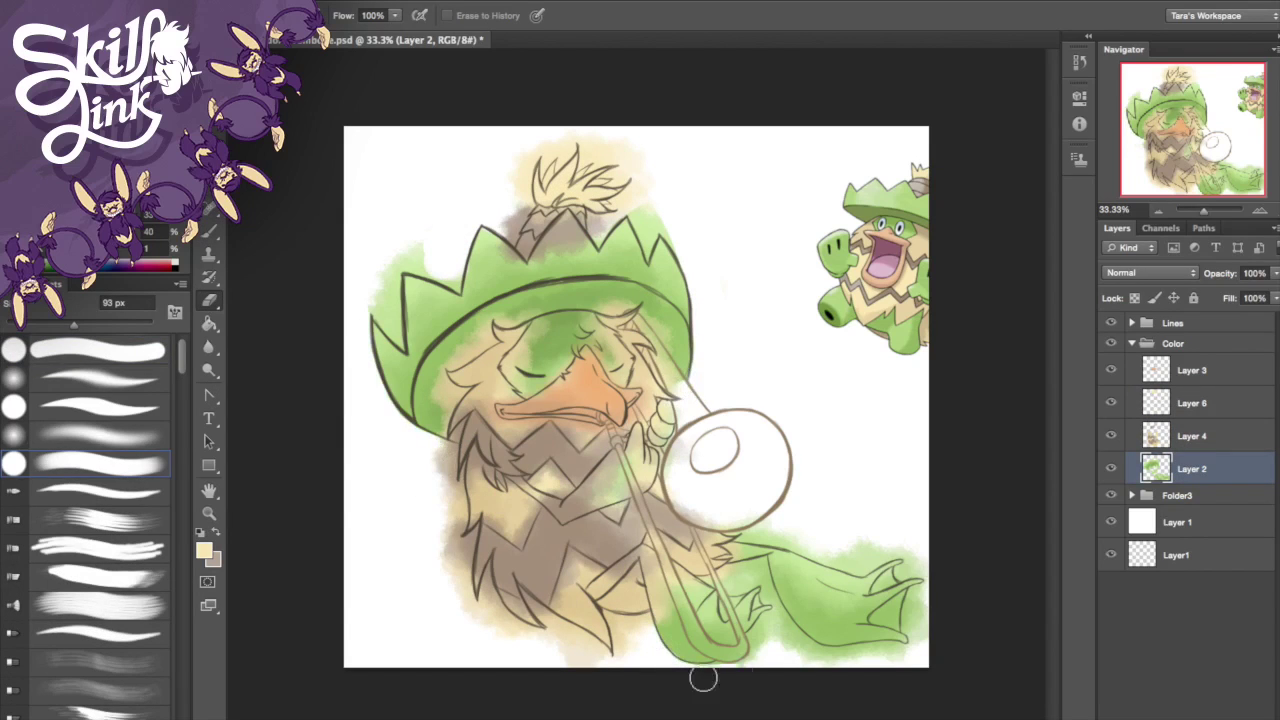
- Erase the green overspill below the slide and along the outstretched leg, reducing the eraser to 40 px
{"action": "left_click_drag", "start_coordinate": [703, 679], "coordinate": [763, 646]}
{"action": "key", "text": "ctrl+1"}
{"action": "left_click_drag", "start_coordinate": [863, 673], "coordinate": [577, 244]}
{"action": "key", "text": "bracketleft"}
{"action": "key", "text": "bracketleft"}
{"action": "key", "text": "bracketleft"}
{"action": "key", "text": "bracketleft"}
{"action": "key", "text": "bracketleft"}
{"action": "key", "text": "bracketleft"}
{"action": "mouse_move", "coordinate": [560, 300]}
{"action": "left_mouse_down"}
{"action": "mouse_move", "coordinate": [868, 410]}
{"action": "mouse_move", "coordinate": [811, 354]}
{"action": "left_mouse_up"}
{"action": "left_click", "coordinate": [1079, 62]}
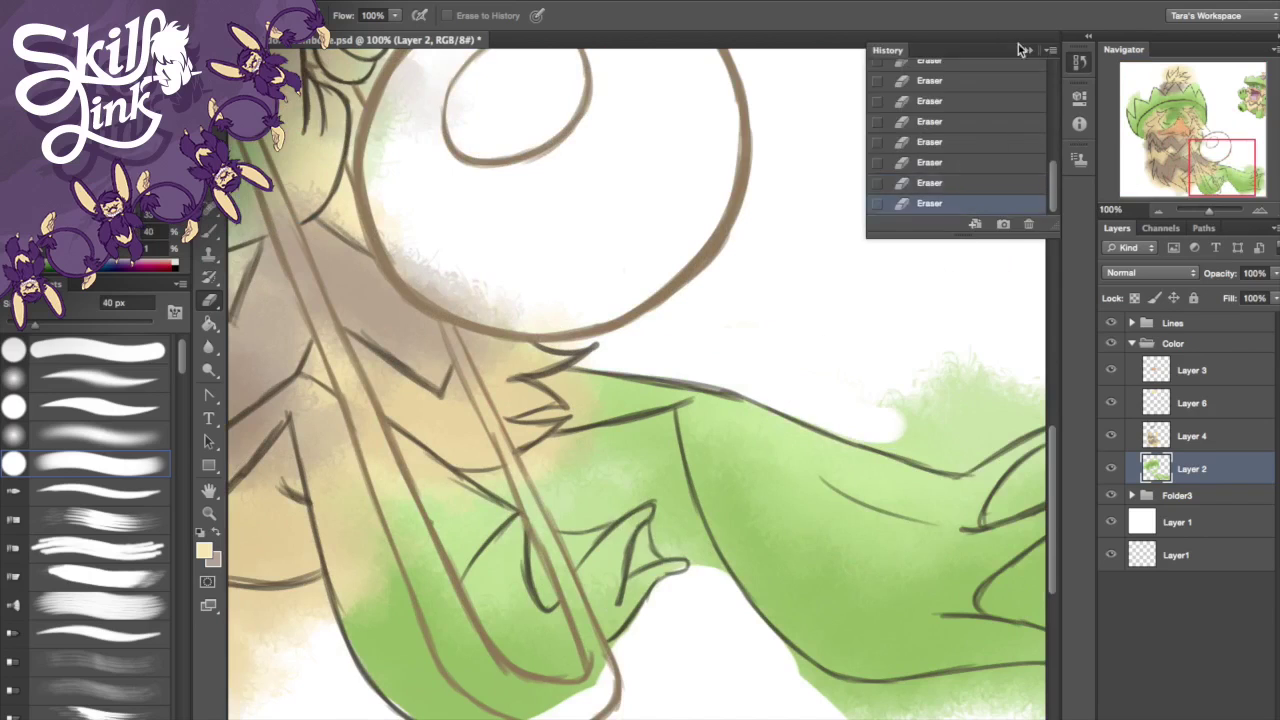
- Erase the remaining green overspill around both legs and the fur tufts, reducing the eraser to 16 px
{"action": "scroll", "coordinate": [640, 400], "scroll_direction": "right", "scroll_amount": 5}
{"action": "mouse_move", "coordinate": [990, 610]}
{"action": "left_mouse_down"}
{"action": "mouse_move", "coordinate": [999, 523]}
{"action": "mouse_move", "coordinate": [1029, 511]}
{"action": "mouse_move", "coordinate": [991, 461]}
{"action": "mouse_move", "coordinate": [966, 465]}
{"action": "mouse_move", "coordinate": [995, 397]}
{"action": "mouse_move", "coordinate": [860, 446]}
{"action": "mouse_move", "coordinate": [733, 409]}
{"action": "mouse_move", "coordinate": [775, 402]}
{"action": "mouse_move", "coordinate": [1034, 608]}
{"action": "mouse_move", "coordinate": [1008, 621]}
{"action": "mouse_move", "coordinate": [989, 714]}
{"action": "mouse_move", "coordinate": [763, 712]}
{"action": "mouse_move", "coordinate": [982, 706]}
{"action": "left_mouse_up"}
{"action": "mouse_move", "coordinate": [690, 685]}
{"action": "left_mouse_down"}
{"action": "mouse_move", "coordinate": [892, 707]}
{"action": "mouse_move", "coordinate": [943, 685]}
{"action": "mouse_move", "coordinate": [979, 690]}
{"action": "mouse_move", "coordinate": [724, 700]}
{"action": "left_mouse_up"}
{"action": "mouse_move", "coordinate": [482, 484]}
{"action": "left_mouse_down"}
{"action": "mouse_move", "coordinate": [408, 480]}
{"action": "mouse_move", "coordinate": [447, 500]}
{"action": "mouse_move", "coordinate": [483, 453]}
{"action": "mouse_move", "coordinate": [539, 441]}
{"action": "mouse_move", "coordinate": [531, 482]}
{"action": "mouse_move", "coordinate": [561, 523]}
{"action": "mouse_move", "coordinate": [557, 539]}
{"action": "mouse_move", "coordinate": [565, 470]}
{"action": "left_mouse_up"}
{"action": "key", "text": "bracketleft"}
{"action": "key", "text": "bracketleft"}
{"action": "key", "text": "bracketleft"}
{"action": "left_click_drag", "start_coordinate": [1195, 160], "coordinate": [1175, 193]}
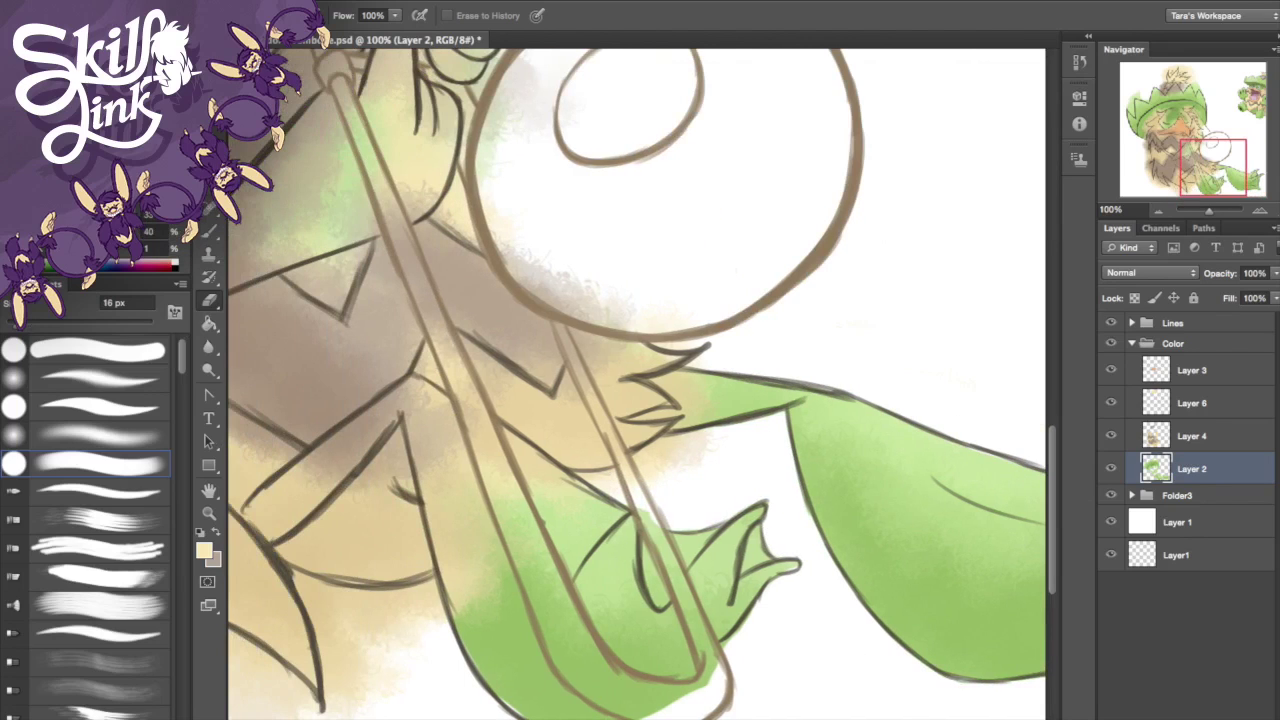
{"action": "key", "text": "i"}
{"action": "left_click", "coordinate": [503, 665], "text": "alt"}
{"action": "key", "text": "b"}
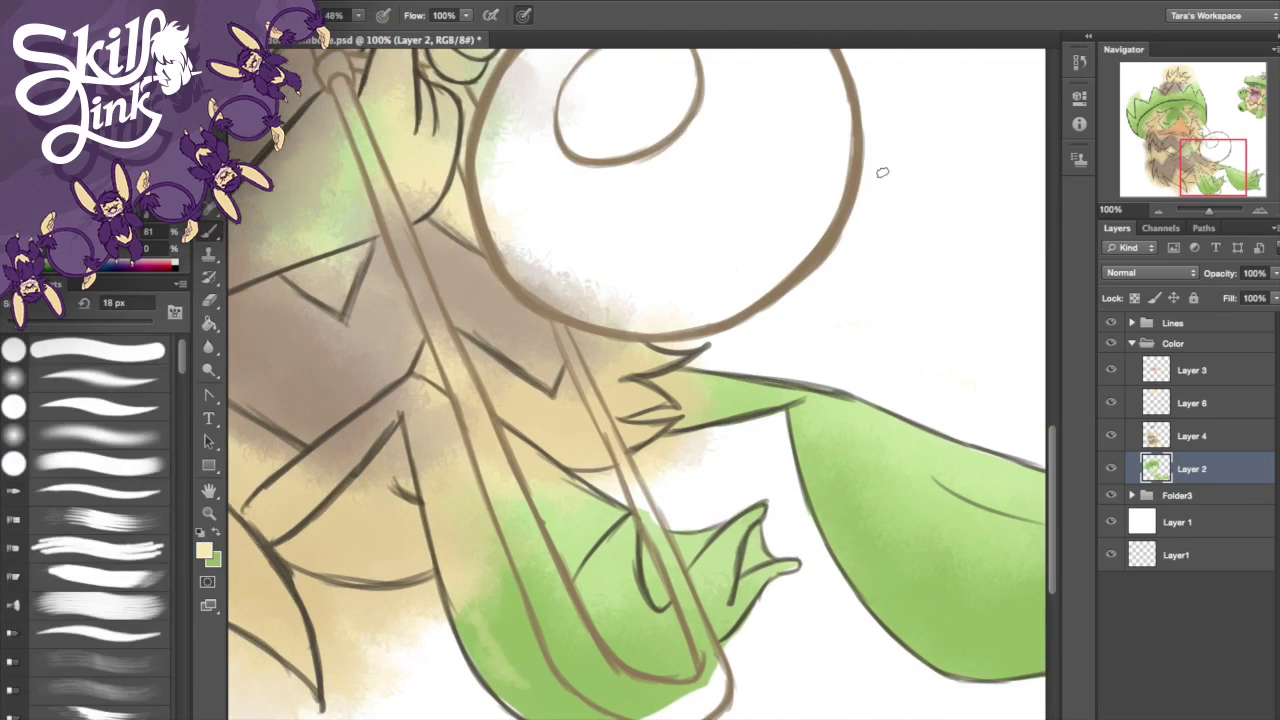
{"action": "key", "text": "x"}
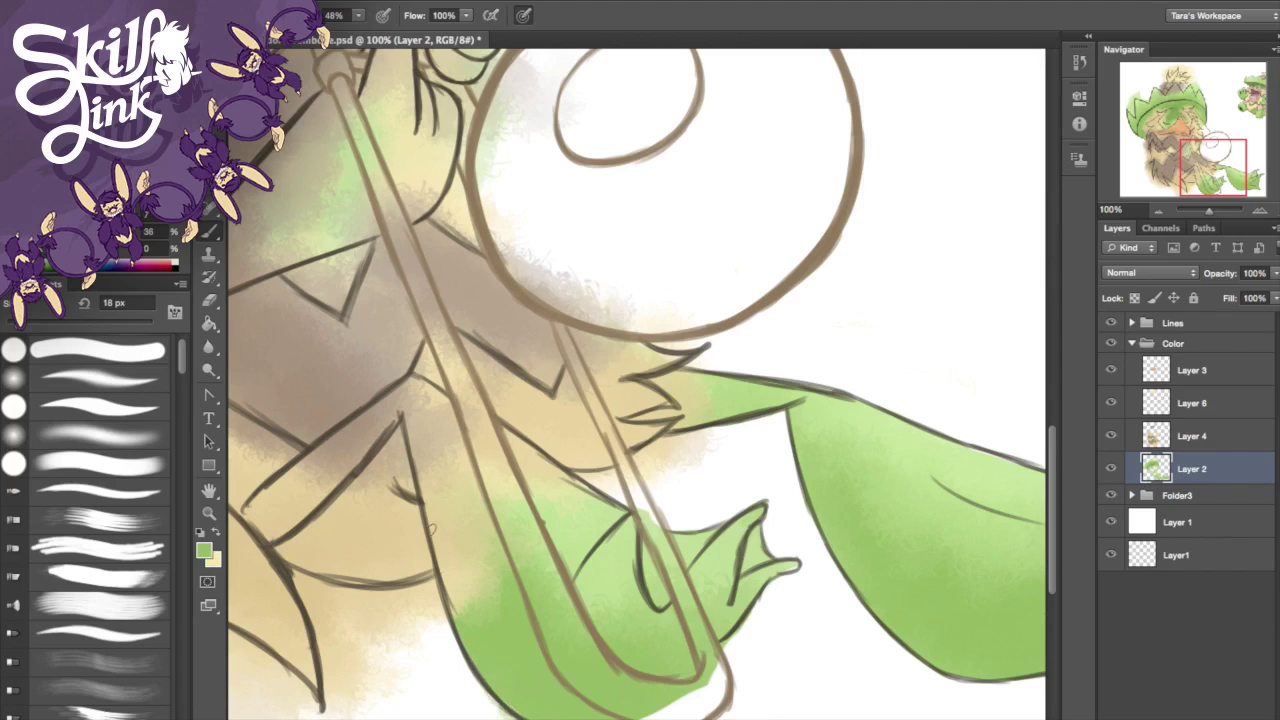
- Erase the green inside the trombone slide's tubes on Layer 2 with the 16 px eraser
{"action": "key", "text": "e"}
{"action": "mouse_move", "coordinate": [678, 504]}
{"action": "left_mouse_down"}
{"action": "mouse_move", "coordinate": [632, 482]}
{"action": "mouse_move", "coordinate": [705, 680]}
{"action": "left_mouse_up"}
{"action": "left_click_drag", "start_coordinate": [500, 490], "coordinate": [525, 549]}
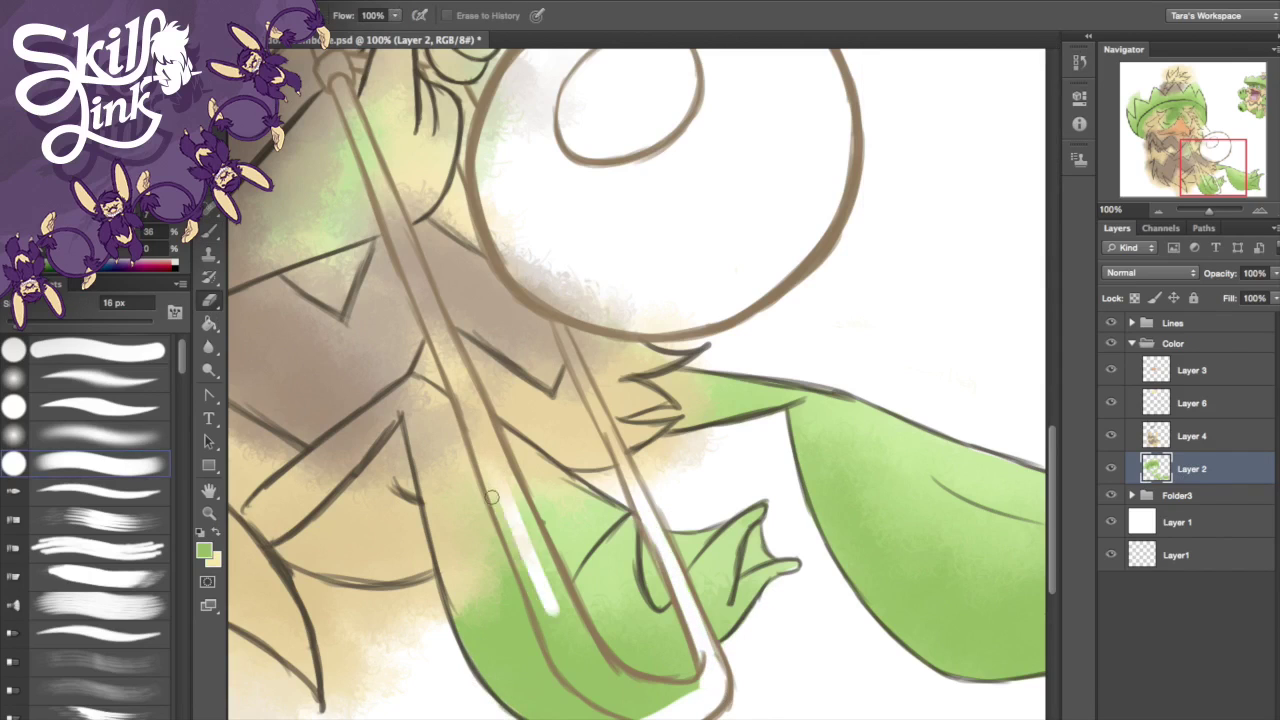
- Erase the green overspill between and outside the hat's left spikes on Layer 2
{"action": "scroll", "coordinate": [640, 380], "scroll_direction": "up", "scroll_amount": 10}
{"action": "scroll", "coordinate": [640, 380], "scroll_direction": "left", "scroll_amount": 8}
{"action": "left_click_drag", "start_coordinate": [440, 290], "coordinate": [575, 375]}
{"action": "left_click_drag", "start_coordinate": [560, 320], "coordinate": [340, 300]}
{"action": "mouse_move", "coordinate": [485, 180]}
{"action": "left_mouse_down"}
{"action": "mouse_move", "coordinate": [311, 349]}
{"action": "mouse_move", "coordinate": [363, 299]}
{"action": "left_mouse_up"}
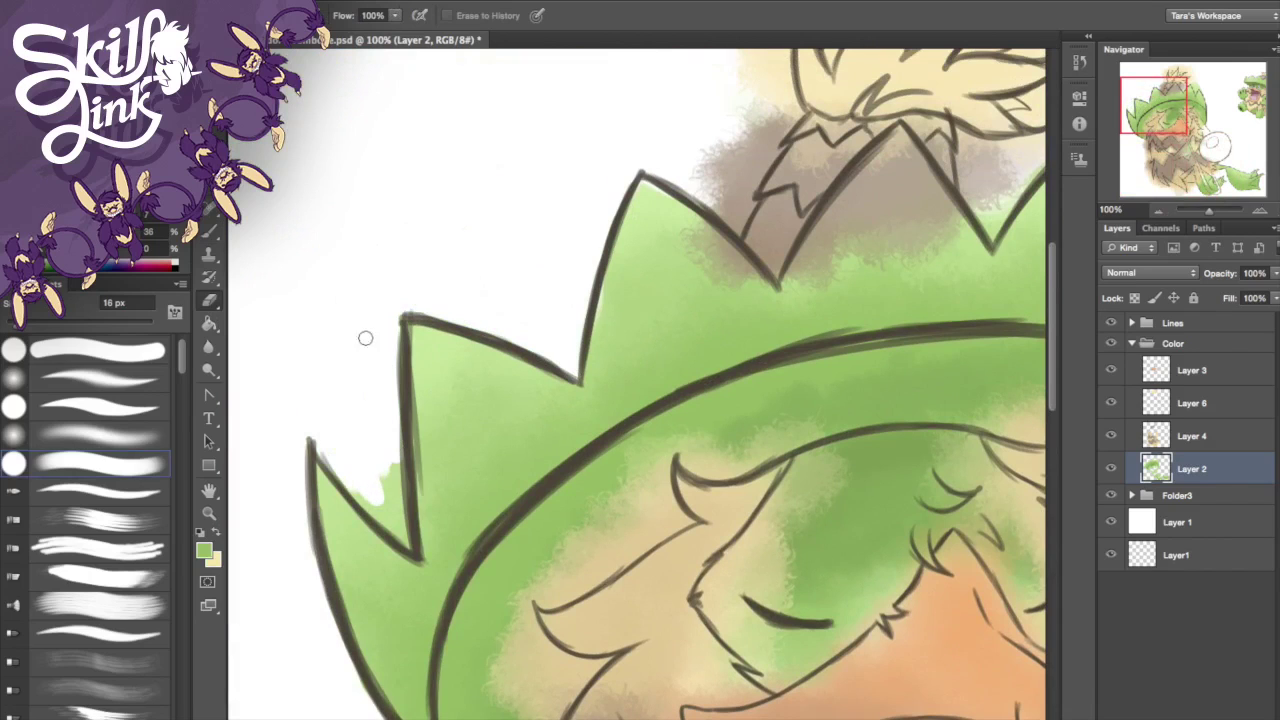
{"action": "left_click_drag", "start_coordinate": [395, 545], "coordinate": [386, 418]}
- Touch up the hat's left spikes with green and erase the green overspill beside its right spikes
{"action": "key", "text": "b"}
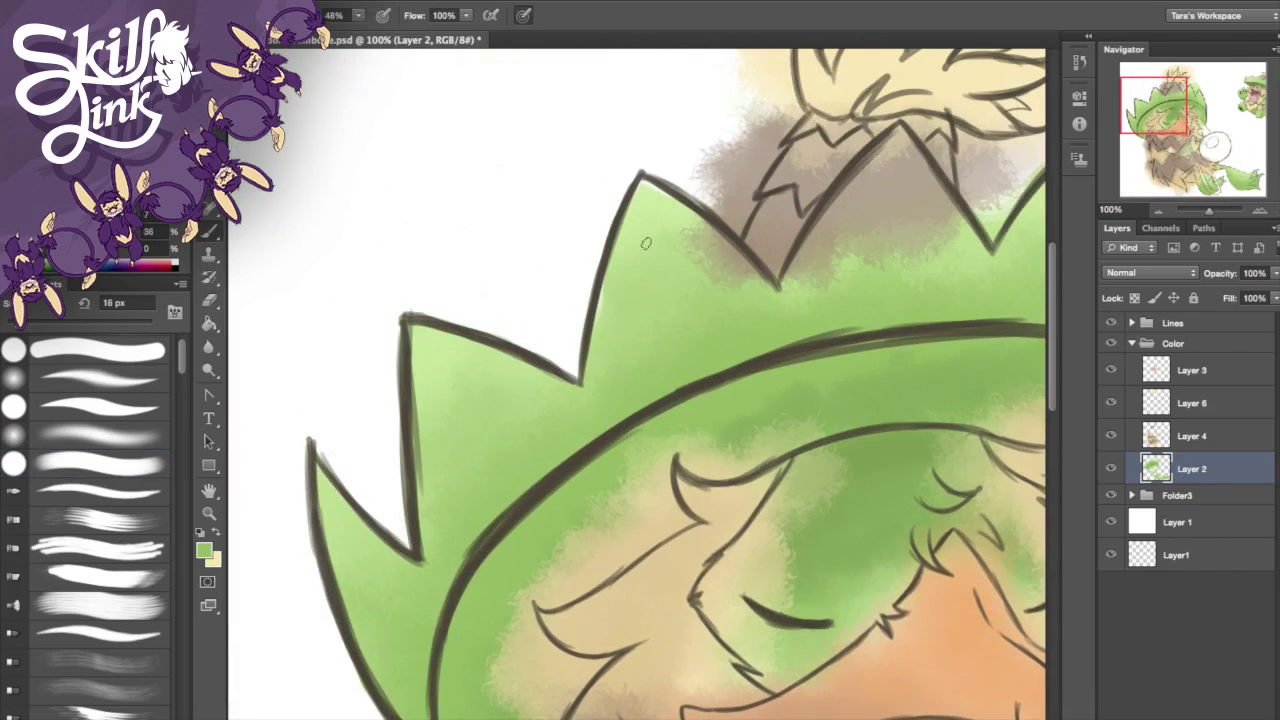
{"action": "left_click_drag", "start_coordinate": [420, 330], "coordinate": [425, 505]}
{"action": "left_click_drag", "start_coordinate": [335, 500], "coordinate": [340, 600]}
{"action": "scroll", "coordinate": [600, 400], "scroll_direction": "right", "scroll_amount": 10}
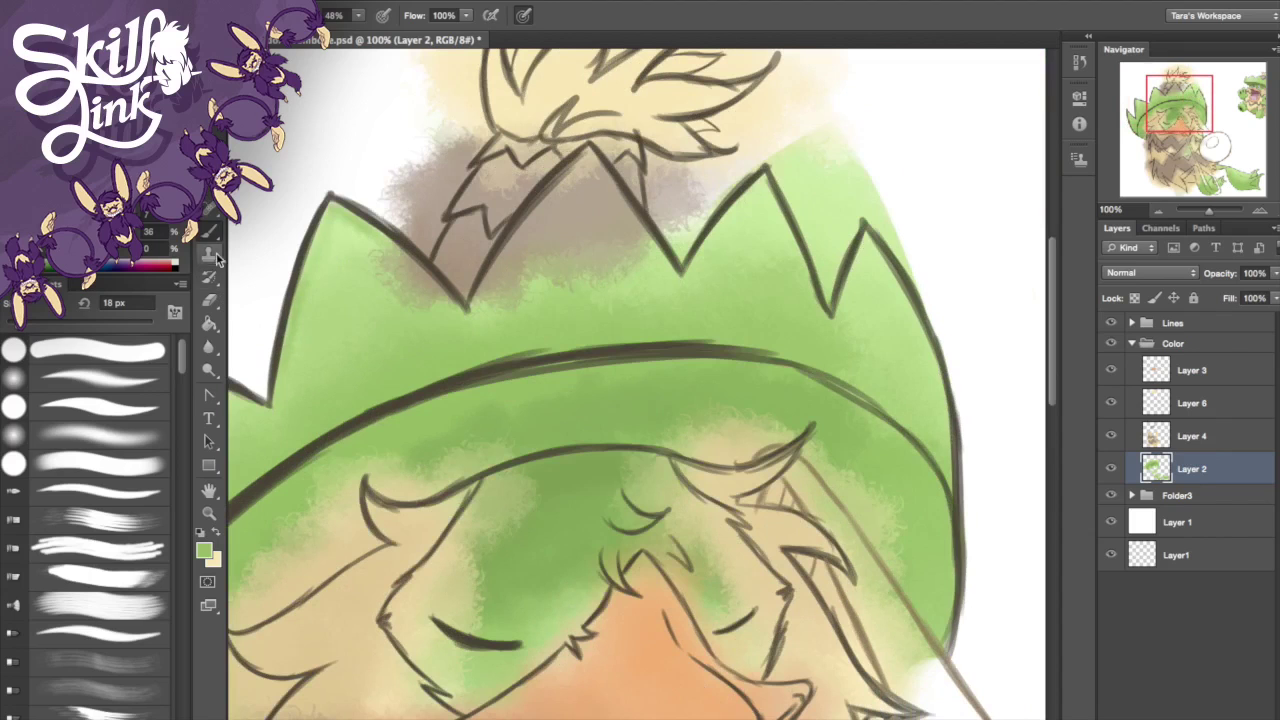
{"action": "key", "text": "e"}
{"action": "mouse_move", "coordinate": [833, 172]}
{"action": "left_mouse_down"}
{"action": "mouse_move", "coordinate": [917, 268]}
{"action": "mouse_move", "coordinate": [805, 184]}
{"action": "mouse_move", "coordinate": [781, 185]}
{"action": "mouse_move", "coordinate": [829, 258]}
{"action": "mouse_move", "coordinate": [837, 164]}
{"action": "mouse_move", "coordinate": [906, 172]}
{"action": "left_mouse_up"}
- Erase the tan and brown overspill along the left side of the body on Layer 4, using a 14 px eraser
{"action": "scroll", "coordinate": [700, 450], "scroll_direction": "down", "scroll_amount": 10}
{"action": "scroll", "coordinate": [650, 480], "scroll_direction": "right", "scroll_amount": 8}
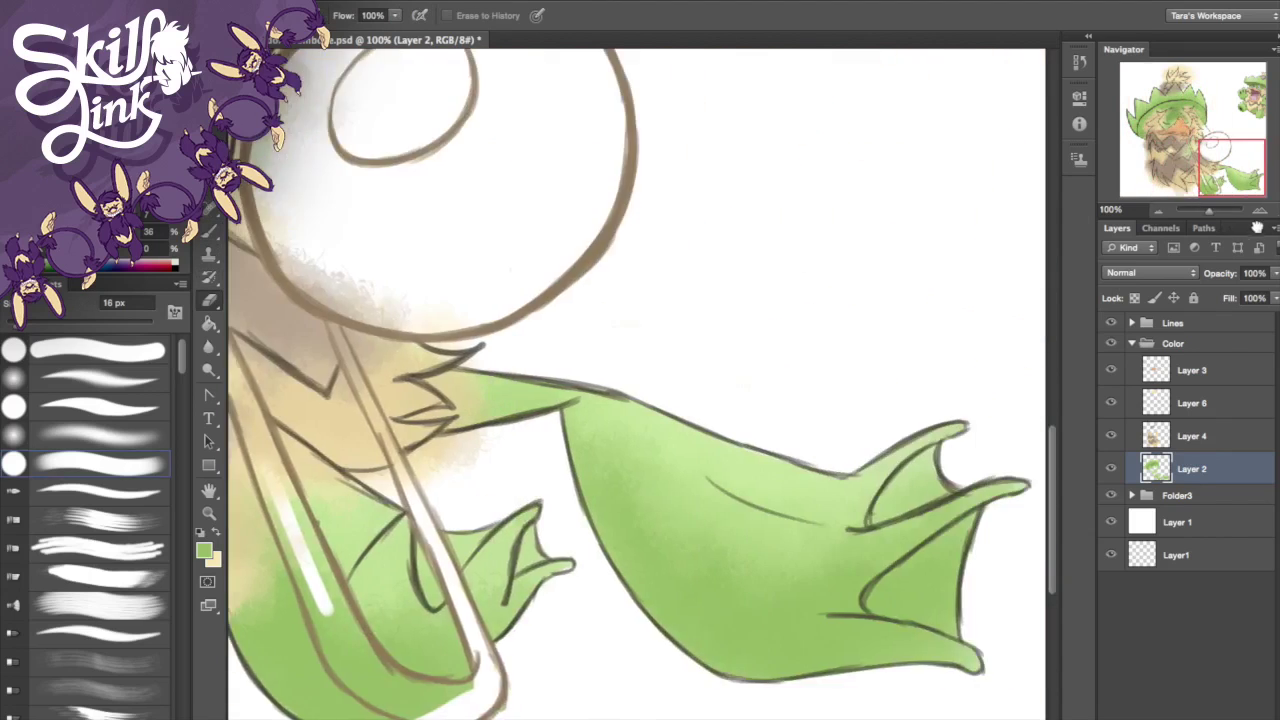
{"action": "scroll", "coordinate": [620, 500], "scroll_direction": "left", "scroll_amount": 8}
{"action": "left_click", "coordinate": [592, 537], "text": "ctrl"}
{"action": "mouse_move", "coordinate": [575, 520]}
{"action": "left_mouse_down"}
{"action": "mouse_move", "coordinate": [703, 647]}
{"action": "mouse_move", "coordinate": [607, 555]}
{"action": "mouse_move", "coordinate": [678, 610]}
{"action": "mouse_move", "coordinate": [655, 592]}
{"action": "mouse_move", "coordinate": [507, 630]}
{"action": "mouse_move", "coordinate": [483, 550]}
{"action": "mouse_move", "coordinate": [595, 639]}
{"action": "mouse_move", "coordinate": [460, 649]}
{"action": "mouse_move", "coordinate": [338, 232]}
{"action": "mouse_move", "coordinate": [370, 396]}
{"action": "mouse_move", "coordinate": [345, 100]}
{"action": "left_mouse_up"}
{"action": "key", "text": "bracketright"}
{"action": "key", "text": "bracketright"}
{"action": "key", "text": "bracketright"}
{"action": "key", "text": "bracketright"}
{"action": "scroll", "coordinate": [863, 307], "scroll_direction": "up", "scroll_amount": 4}
{"action": "scroll", "coordinate": [863, 307], "scroll_direction": "left", "scroll_amount": 3}
{"action": "mouse_move", "coordinate": [470, 178]}
{"action": "left_mouse_down"}
{"action": "mouse_move", "coordinate": [494, 90]}
{"action": "mouse_move", "coordinate": [503, 323]}
{"action": "mouse_move", "coordinate": [525, 410]}
{"action": "mouse_move", "coordinate": [535, 260]}
{"action": "mouse_move", "coordinate": [591, 381]}
{"action": "mouse_move", "coordinate": [545, 600]}
{"action": "mouse_move", "coordinate": [586, 566]}
{"action": "mouse_move", "coordinate": [565, 690]}
{"action": "left_mouse_up"}
{"action": "key", "text": "bracketleft"}
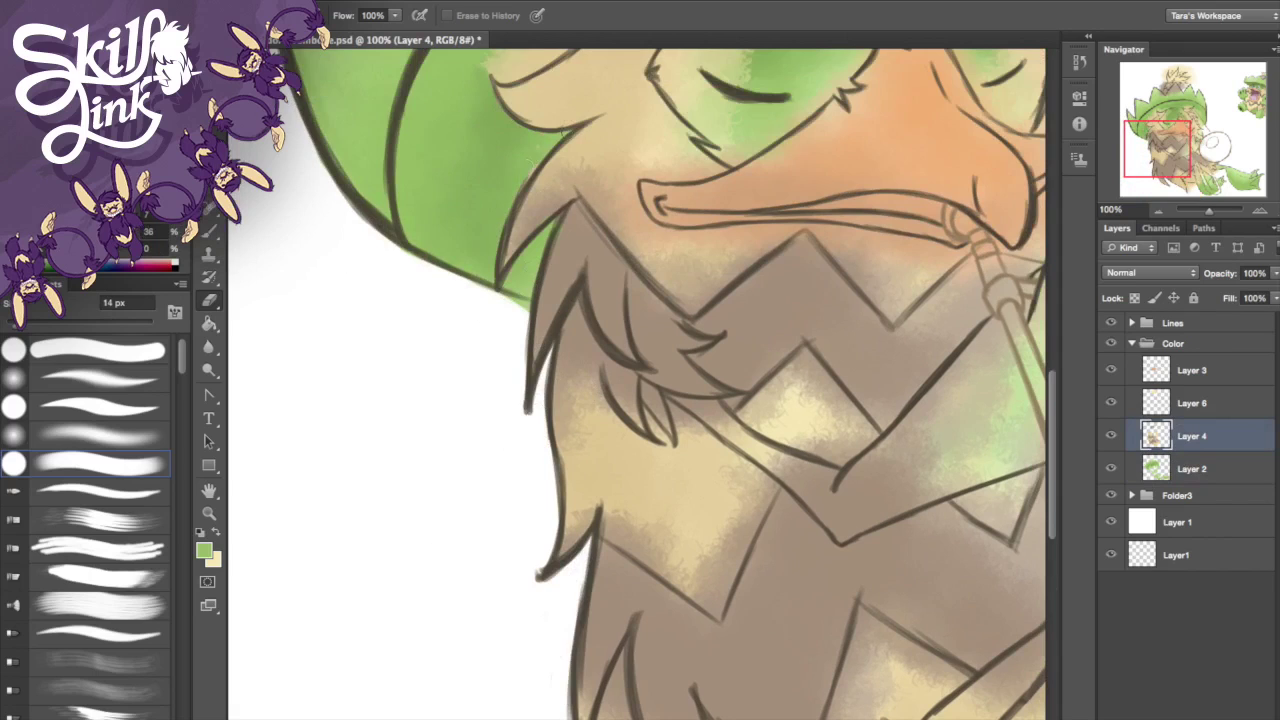
- Erase the tan and brown overspill around the lower fur points and under the belly on Layer 4
{"action": "scroll", "coordinate": [1052, 332], "scroll_direction": "down", "scroll_amount": 4}
{"action": "scroll", "coordinate": [1052, 332], "scroll_direction": "right", "scroll_amount": 3}
{"action": "left_click_drag", "start_coordinate": [458, 442], "coordinate": [434, 543]}
{"action": "left_click_drag", "start_coordinate": [468, 405], "coordinate": [477, 540]}
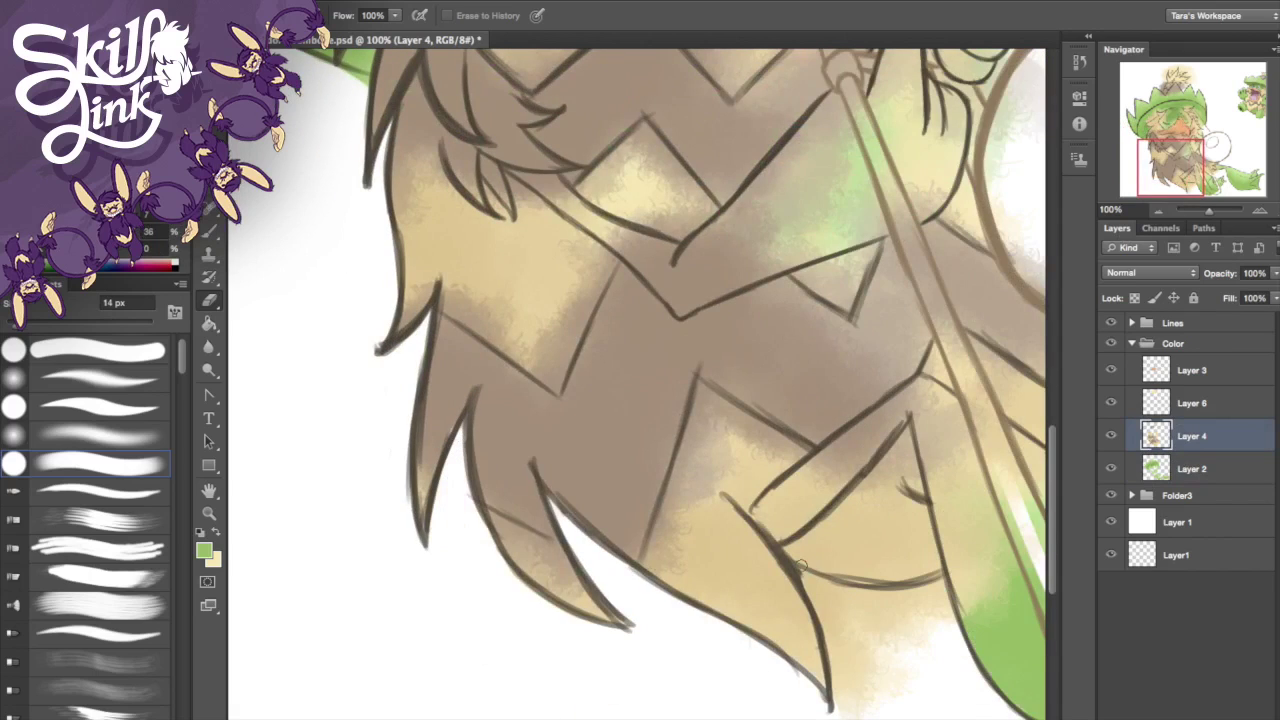
{"action": "scroll", "coordinate": [800, 565], "scroll_direction": "right", "scroll_amount": 5}
{"action": "left_click_drag", "start_coordinate": [552, 588], "coordinate": [591, 700]}
{"action": "mouse_move", "coordinate": [640, 640]}
{"action": "left_mouse_down"}
{"action": "mouse_move", "coordinate": [596, 591]}
{"action": "mouse_move", "coordinate": [630, 640]}
{"action": "left_mouse_up"}
- Clear the tan from the bent leg so it is solid green, and erase the tan overspill under the outstretched leg
{"action": "key", "text": "b"}
{"action": "left_click_drag", "start_coordinate": [700, 585], "coordinate": [712, 632]}
{"action": "left_click_drag", "start_coordinate": [500, 515], "coordinate": [545, 478]}
{"action": "mouse_move", "coordinate": [630, 425]}
{"action": "left_mouse_down"}
{"action": "mouse_move", "coordinate": [553, 497]}
{"action": "mouse_move", "coordinate": [666, 393]}
{"action": "left_mouse_up"}
{"action": "mouse_move", "coordinate": [682, 519]}
{"action": "left_mouse_down"}
{"action": "mouse_move", "coordinate": [690, 500]}
{"action": "mouse_move", "coordinate": [753, 494]}
{"action": "left_mouse_up"}
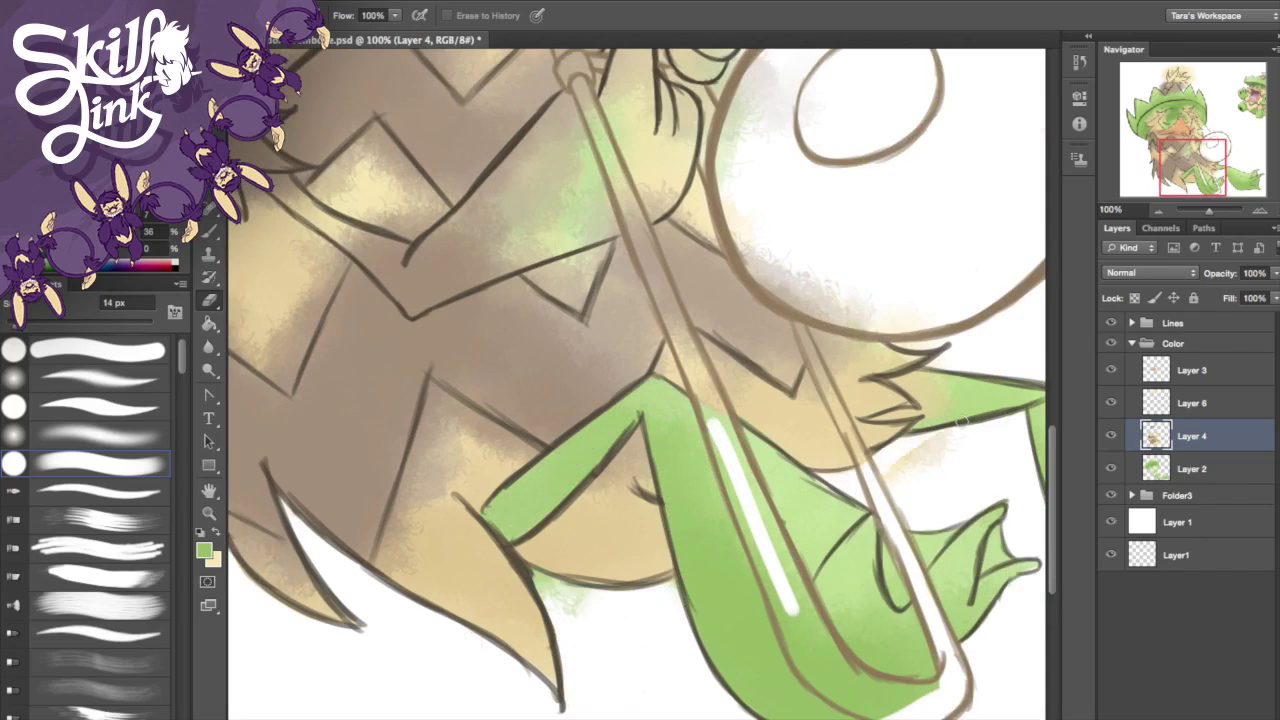
{"action": "left_click_drag", "start_coordinate": [946, 438], "coordinate": [886, 476]}
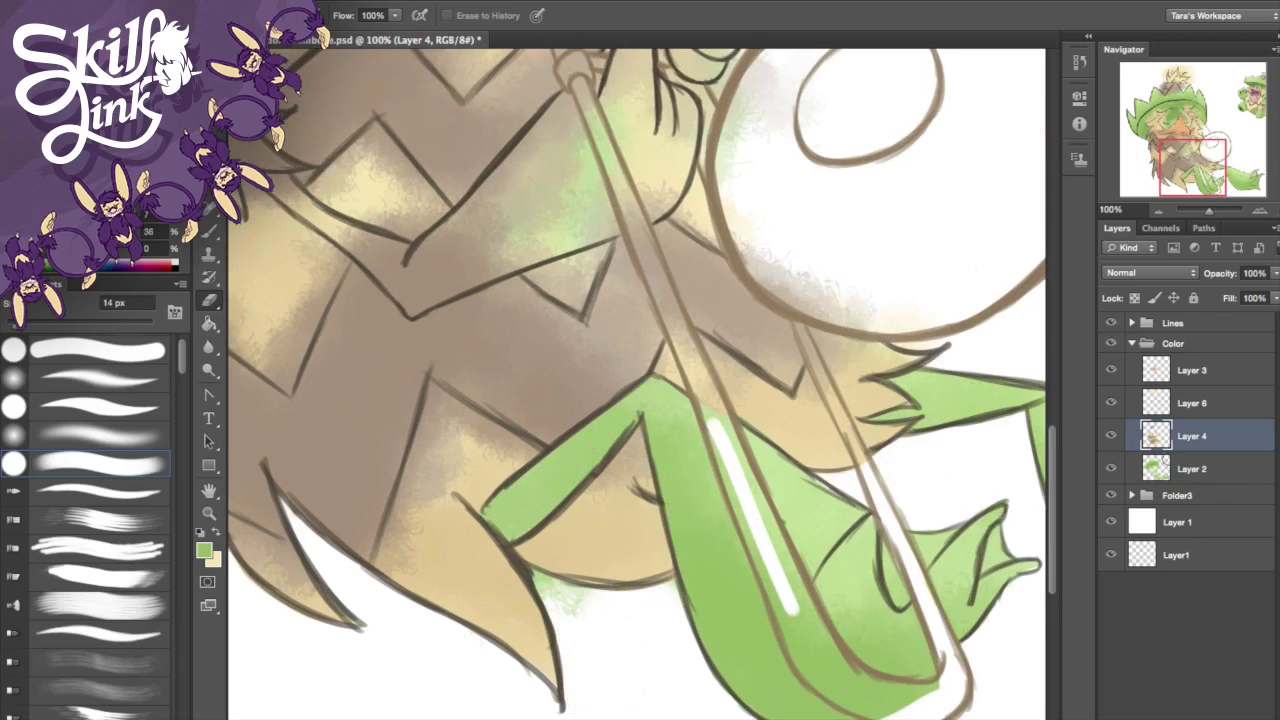
- Erase the green overspill below the belly on Layer 2 and the overspill along the trombone bell's lower-left inner edge on Layer 4
{"action": "key", "text": "alt+["}
{"action": "left_click_drag", "start_coordinate": [535, 572], "coordinate": [591, 606]}
{"action": "scroll", "coordinate": [586, 329], "scroll_direction": "left", "scroll_amount": 5}
{"action": "key", "text": "alt+]"}
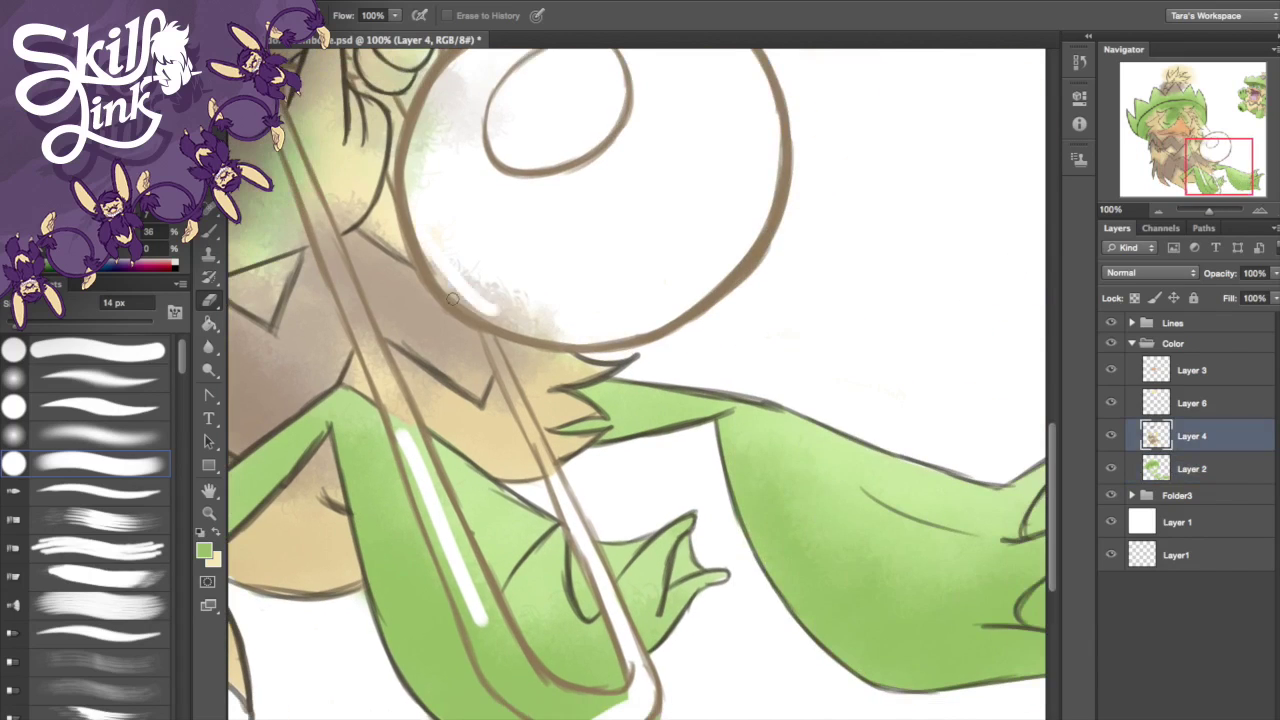
- Erase the tan covering the green face around both eyes and under the hat brim on Layer 4
{"action": "scroll", "coordinate": [414, 180], "scroll_direction": "up", "scroll_amount": 10}
{"action": "scroll", "coordinate": [560, 300], "scroll_direction": "left", "scroll_amount": 4}
{"action": "mouse_move", "coordinate": [640, 180]}
{"action": "left_mouse_down"}
{"action": "mouse_move", "coordinate": [560, 200]}
{"action": "mouse_move", "coordinate": [530, 185]}
{"action": "mouse_move", "coordinate": [510, 250]}
{"action": "mouse_move", "coordinate": [457, 303]}
{"action": "mouse_move", "coordinate": [532, 254]}
{"action": "left_mouse_up"}
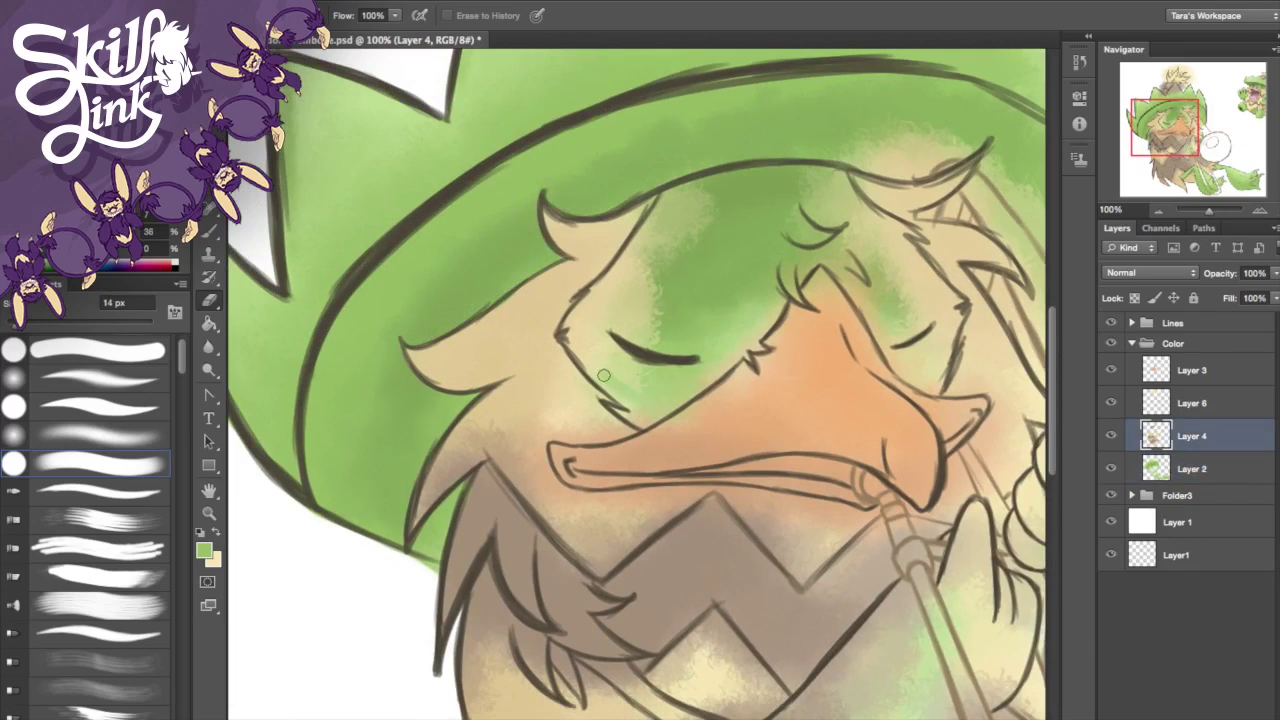
{"action": "mouse_move", "coordinate": [617, 376]}
{"action": "left_mouse_down"}
{"action": "mouse_move", "coordinate": [592, 291]}
{"action": "mouse_move", "coordinate": [684, 166]}
{"action": "mouse_move", "coordinate": [629, 375]}
{"action": "left_mouse_up"}
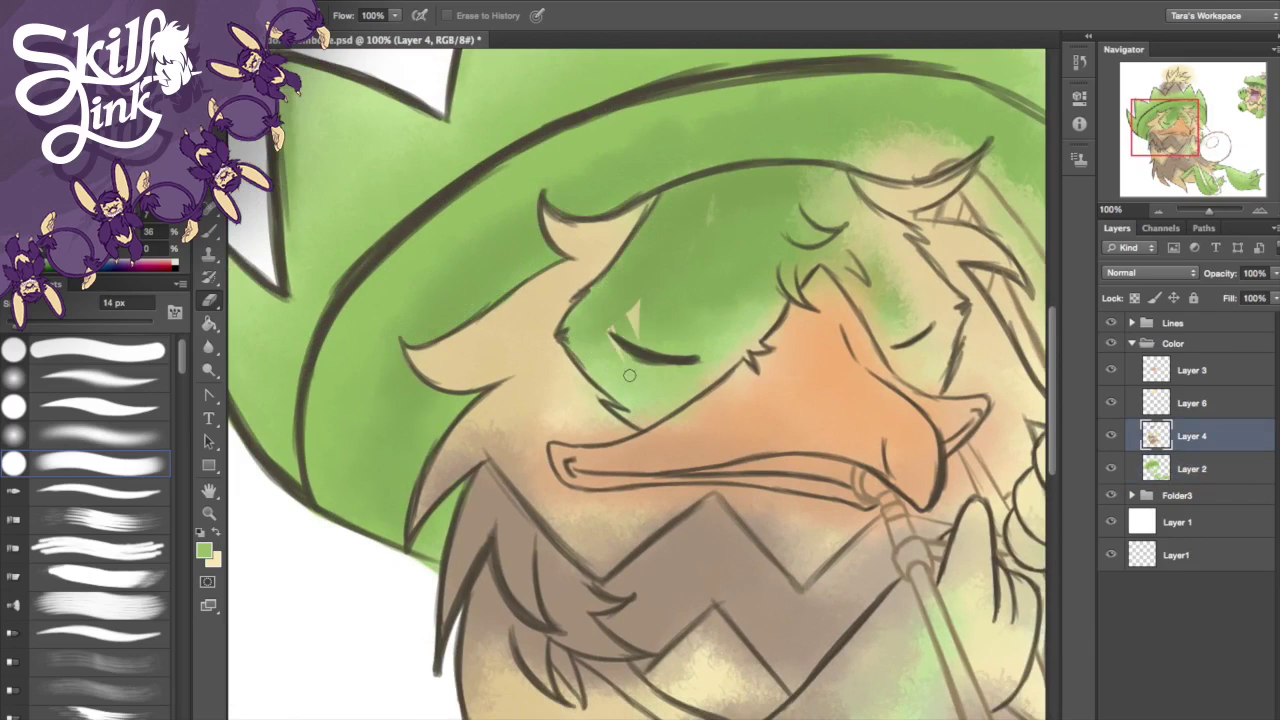
{"action": "left_click_drag", "start_coordinate": [990, 245], "coordinate": [850, 200]}
{"action": "mouse_move", "coordinate": [700, 130]}
{"action": "left_mouse_down"}
{"action": "mouse_move", "coordinate": [740, 275]}
{"action": "mouse_move", "coordinate": [830, 320]}
{"action": "left_mouse_up"}
{"action": "mouse_move", "coordinate": [800, 280]}
{"action": "left_mouse_down"}
{"action": "mouse_move", "coordinate": [706, 158]}
{"action": "mouse_move", "coordinate": [760, 184]}
{"action": "left_mouse_up"}
{"action": "mouse_move", "coordinate": [828, 262]}
{"action": "left_mouse_down"}
{"action": "mouse_move", "coordinate": [768, 190]}
{"action": "mouse_move", "coordinate": [785, 131]}
{"action": "mouse_move", "coordinate": [841, 97]}
{"action": "mouse_move", "coordinate": [747, 74]}
{"action": "mouse_move", "coordinate": [897, 153]}
{"action": "mouse_move", "coordinate": [937, 224]}
{"action": "mouse_move", "coordinate": [972, 218]}
{"action": "mouse_move", "coordinate": [827, 156]}
{"action": "mouse_move", "coordinate": [900, 248]}
{"action": "mouse_move", "coordinate": [870, 233]}
{"action": "mouse_move", "coordinate": [860, 188]}
{"action": "left_mouse_up"}
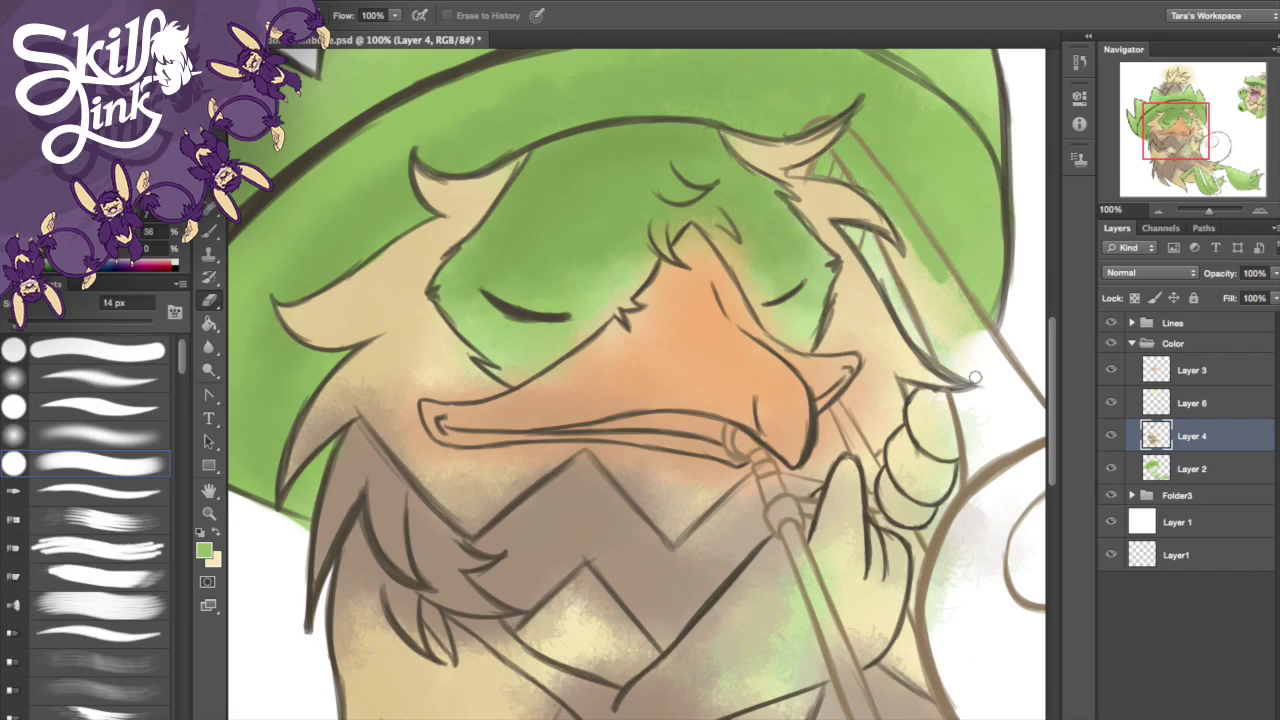
- Erase the tan and brown covering the hat's right edge, the fingers and the arm on Layer 4, enlarging the eraser to 32 px
{"action": "left_click_drag", "start_coordinate": [975, 378], "coordinate": [931, 266]}
{"action": "left_click_drag", "start_coordinate": [934, 408], "coordinate": [784, 258]}
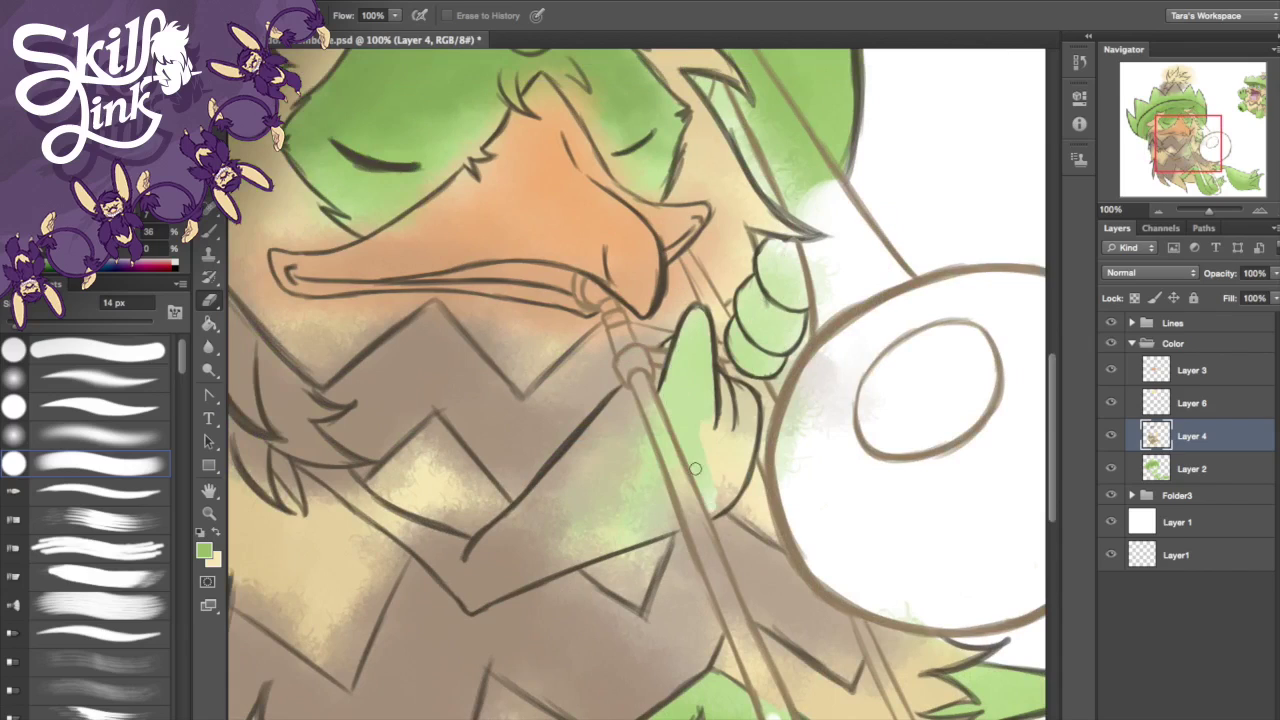
{"action": "mouse_move", "coordinate": [305, 468]}
{"action": "left_mouse_down"}
{"action": "mouse_move", "coordinate": [420, 540]}
{"action": "mouse_move", "coordinate": [470, 600]}
{"action": "mouse_move", "coordinate": [629, 534]}
{"action": "mouse_move", "coordinate": [577, 534]}
{"action": "mouse_move", "coordinate": [600, 414]}
{"action": "mouse_move", "coordinate": [648, 390]}
{"action": "mouse_move", "coordinate": [692, 475]}
{"action": "left_mouse_up"}
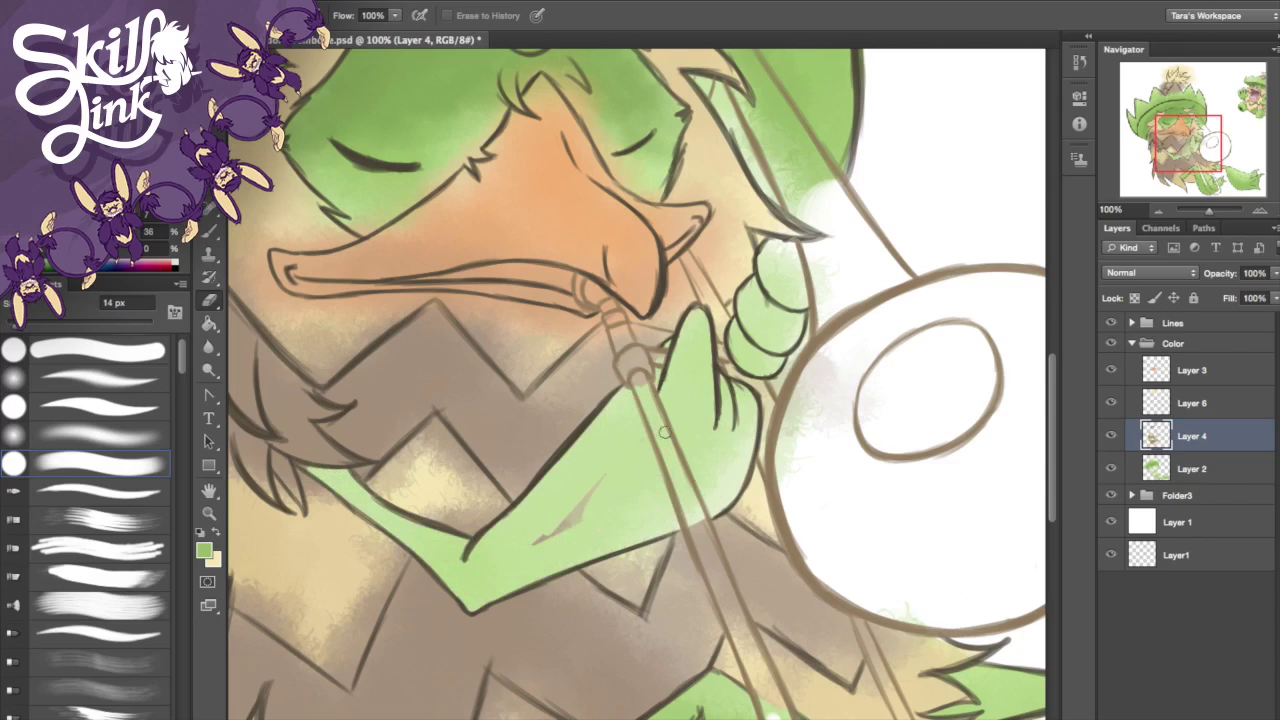
{"action": "key", "text": "bracketright"}
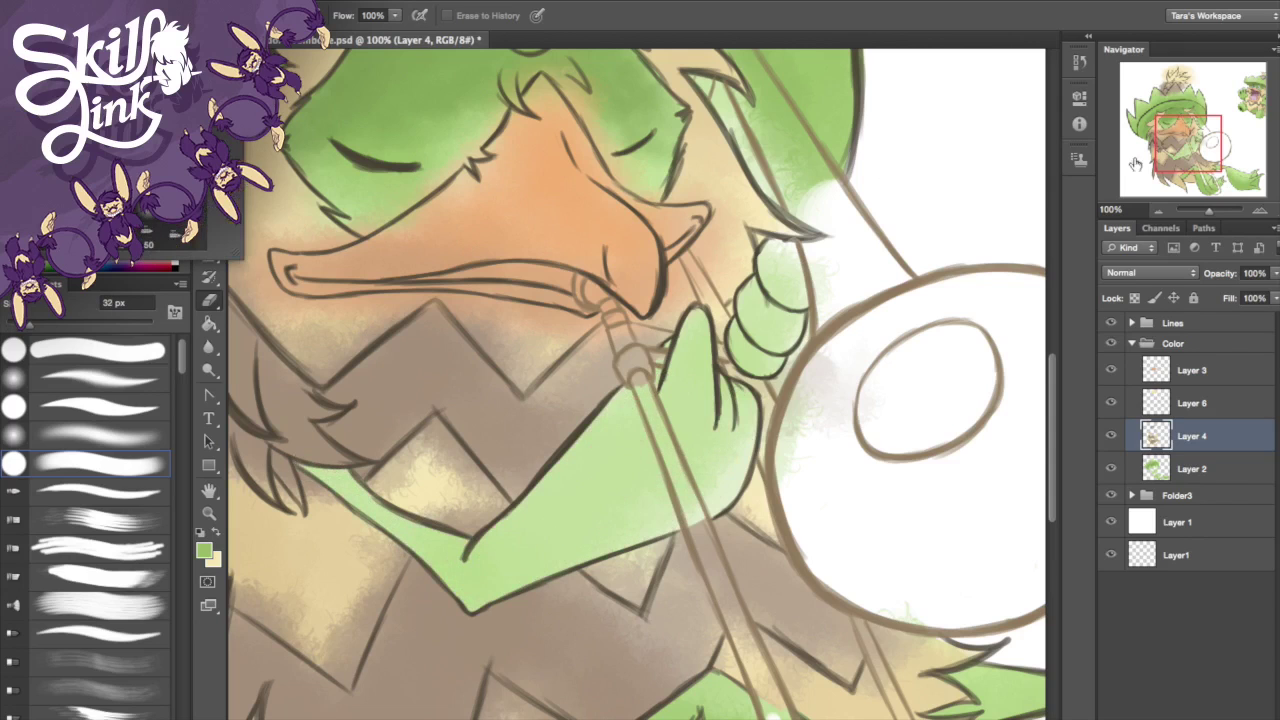
- Repaint the shoulder fur and the tan chest patches on Layer 4 with sampled brown and tan at 77% brush opacity
{"action": "scroll", "coordinate": [375, 440], "scroll_direction": "up", "scroll_amount": 5}
{"action": "scroll", "coordinate": [375, 440], "scroll_direction": "left", "scroll_amount": 5}
{"action": "key", "text": "alt+bracketleft"}
{"action": "key", "text": "b"}
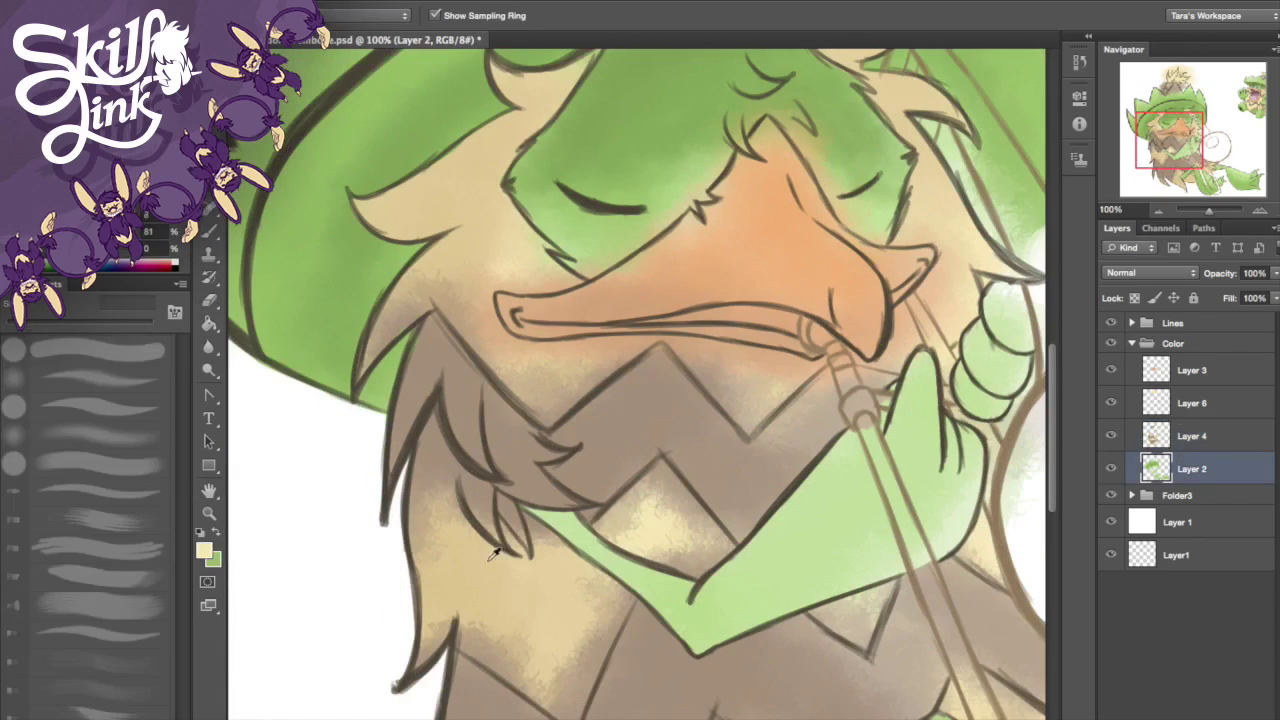
{"action": "key", "text": "alt+bracketright"}
{"action": "left_click", "coordinate": [433, 425], "text": "alt"}
{"action": "mouse_move", "coordinate": [433, 425]}
{"action": "left_mouse_down"}
{"action": "mouse_move", "coordinate": [530, 540]}
{"action": "mouse_move", "coordinate": [480, 470]}
{"action": "left_mouse_up"}
{"action": "key", "text": "7"}
{"action": "key", "text": "7"}
{"action": "left_click", "coordinate": [618, 538], "text": "alt"}
{"action": "mouse_move", "coordinate": [618, 538]}
{"action": "left_mouse_down"}
{"action": "mouse_move", "coordinate": [650, 500]}
{"action": "mouse_move", "coordinate": [700, 560]}
{"action": "mouse_move", "coordinate": [690, 500]}
{"action": "mouse_move", "coordinate": [702, 548]}
{"action": "left_mouse_up"}
{"action": "mouse_move", "coordinate": [631, 523]}
{"action": "left_mouse_down"}
{"action": "mouse_move", "coordinate": [570, 670]}
{"action": "mouse_move", "coordinate": [446, 626]}
{"action": "left_mouse_up"}
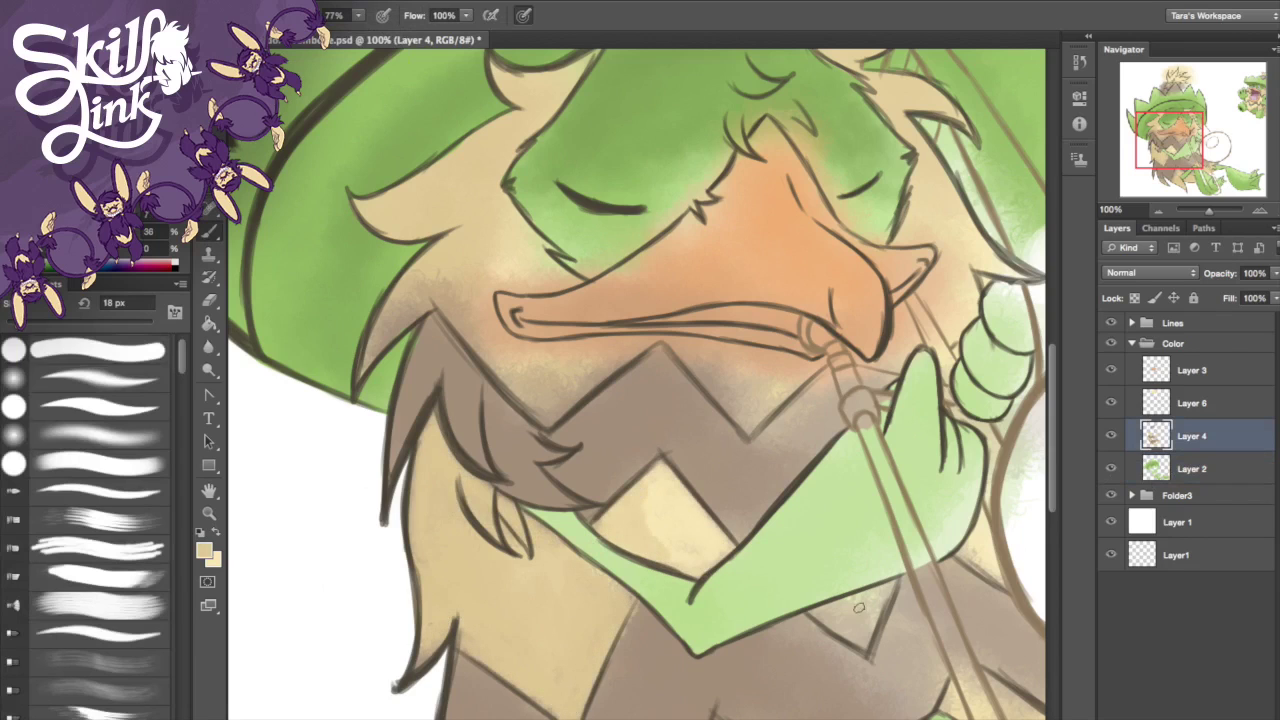
- Even out the tan and brown zigzag fur under the beak and on the lower body with sampled colours
{"action": "mouse_move", "coordinate": [390, 340]}
{"action": "left_mouse_down"}
{"action": "mouse_move", "coordinate": [335, 285]}
{"action": "mouse_move", "coordinate": [432, 280]}
{"action": "left_mouse_up"}
{"action": "left_click", "coordinate": [333, 283], "text": "alt"}
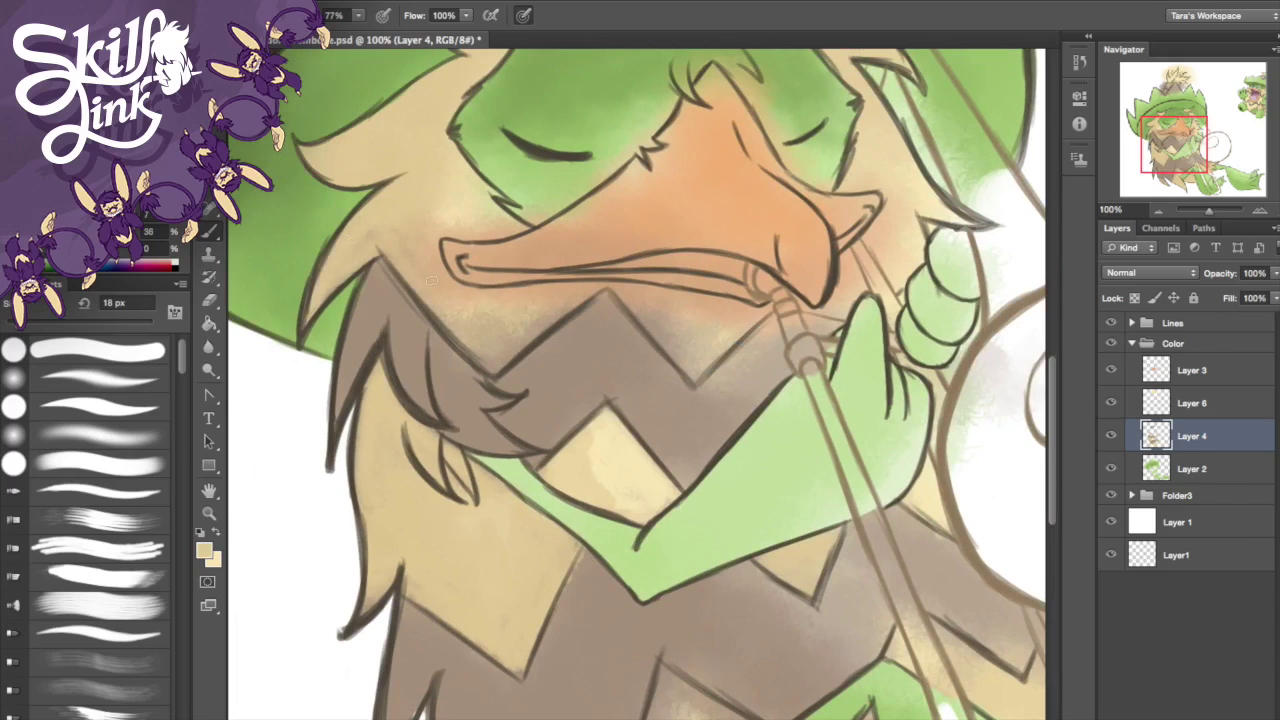
{"action": "mouse_move", "coordinate": [506, 353]}
{"action": "left_mouse_down"}
{"action": "mouse_move", "coordinate": [473, 346]}
{"action": "mouse_move", "coordinate": [691, 350]}
{"action": "left_mouse_up"}
{"action": "left_click_drag", "start_coordinate": [845, 309], "coordinate": [775, 54]}
{"action": "mouse_move", "coordinate": [390, 570]}
{"action": "left_mouse_down"}
{"action": "mouse_move", "coordinate": [550, 580]}
{"action": "mouse_move", "coordinate": [642, 468]}
{"action": "mouse_move", "coordinate": [690, 532]}
{"action": "left_mouse_up"}
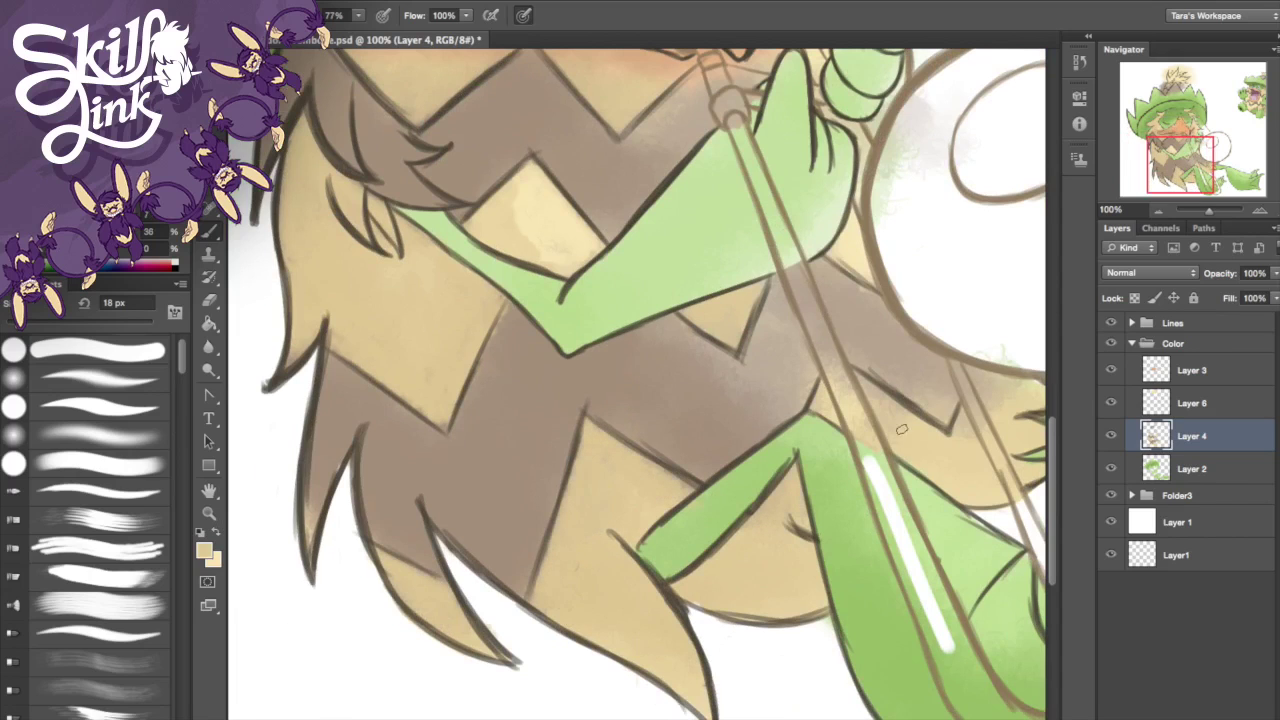
- Erase the orange overspill around the beak on Layer 3, reducing the eraser to 20 px
{"action": "mouse_move", "coordinate": [1171, 176]}
{"action": "left_mouse_down"}
{"action": "mouse_move", "coordinate": [1200, 150]}
{"action": "mouse_move", "coordinate": [1183, 139]}
{"action": "left_mouse_up"}
{"action": "left_click", "coordinate": [1190, 370]}
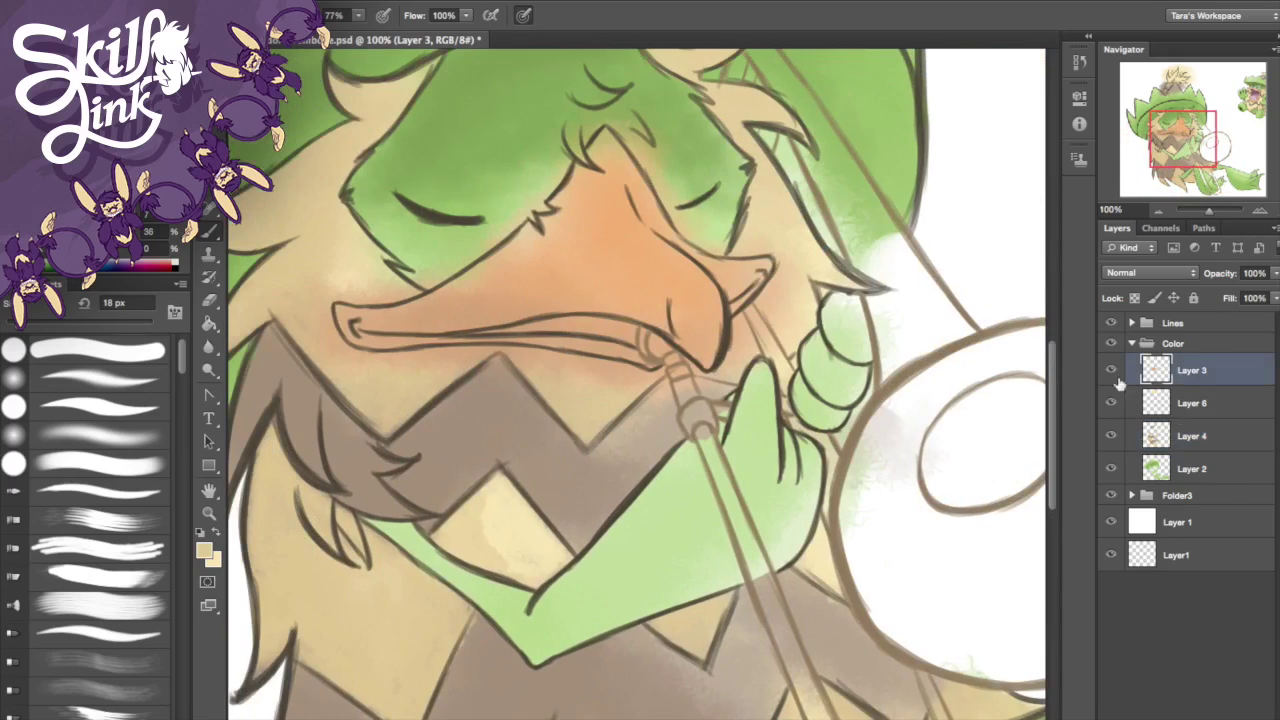
{"action": "key", "text": "e"}
{"action": "mouse_move", "coordinate": [320, 338]}
{"action": "left_mouse_down"}
{"action": "mouse_move", "coordinate": [389, 374]}
{"action": "mouse_move", "coordinate": [675, 380]}
{"action": "mouse_move", "coordinate": [755, 330]}
{"action": "mouse_move", "coordinate": [705, 406]}
{"action": "left_mouse_up"}
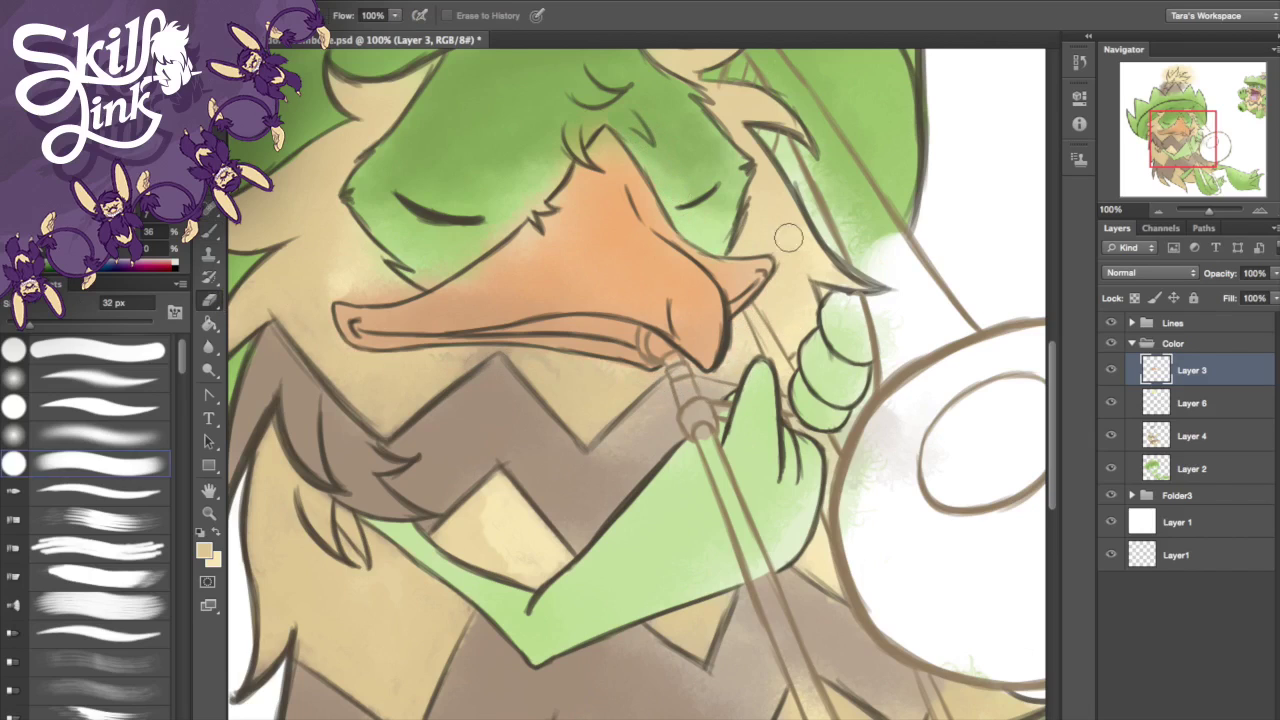
{"action": "left_click_drag", "start_coordinate": [436, 284], "coordinate": [339, 286]}
{"action": "key", "text": "bracketleft"}
{"action": "key", "text": "bracketleft"}
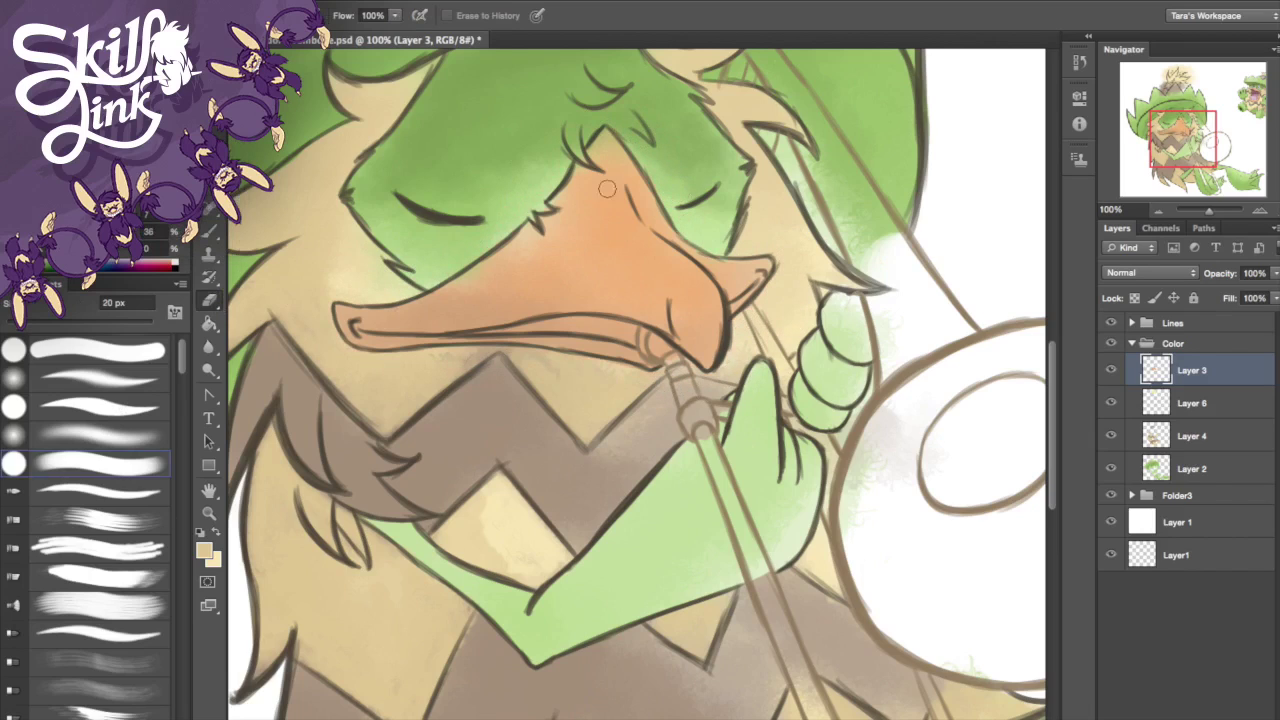
- Erase the colour overspill around the hat's stem on Layer 4
{"action": "left_click_drag", "start_coordinate": [1146, 160], "coordinate": [1180, 92]}
{"action": "left_click", "coordinate": [1190, 436]}
{"action": "mouse_move", "coordinate": [616, 357]}
{"action": "left_mouse_down"}
{"action": "mouse_move", "coordinate": [357, 406]}
{"action": "mouse_move", "coordinate": [455, 300]}
{"action": "mouse_move", "coordinate": [708, 334]}
{"action": "mouse_move", "coordinate": [512, 219]}
{"action": "left_mouse_up"}
{"action": "key", "text": "alt+bracketleft"}
{"action": "key", "text": "alt+bracketright"}
{"action": "key", "text": "alt+bracketleft"}
{"action": "key", "text": "alt+bracketright"}
- Erase the pale yellow overspill around the hat's leafy tuft on Layer 6, reducing the eraser to 7 px
{"action": "key", "text": "alt+bracketright"}
{"action": "mouse_move", "coordinate": [660, 320]}
{"action": "left_mouse_down"}
{"action": "mouse_move", "coordinate": [509, 331]}
{"action": "mouse_move", "coordinate": [550, 300]}
{"action": "mouse_move", "coordinate": [480, 291]}
{"action": "mouse_move", "coordinate": [484, 202]}
{"action": "mouse_move", "coordinate": [800, 288]}
{"action": "mouse_move", "coordinate": [729, 277]}
{"action": "mouse_move", "coordinate": [743, 277]}
{"action": "left_mouse_up"}
{"action": "key", "text": "alt+bracketleft"}
{"action": "key", "text": "alt+bracketright"}
{"action": "mouse_move", "coordinate": [522, 138]}
{"action": "left_mouse_down"}
{"action": "mouse_move", "coordinate": [571, 86]}
{"action": "mouse_move", "coordinate": [757, 71]}
{"action": "mouse_move", "coordinate": [757, 206]}
{"action": "mouse_move", "coordinate": [515, 197]}
{"action": "mouse_move", "coordinate": [615, 100]}
{"action": "mouse_move", "coordinate": [770, 150]}
{"action": "mouse_move", "coordinate": [748, 125]}
{"action": "left_mouse_up"}
{"action": "key", "text": "bracketleft"}
{"action": "key", "text": "bracketleft"}
{"action": "key", "text": "bracketleft"}
{"action": "key", "text": "bracketleft"}
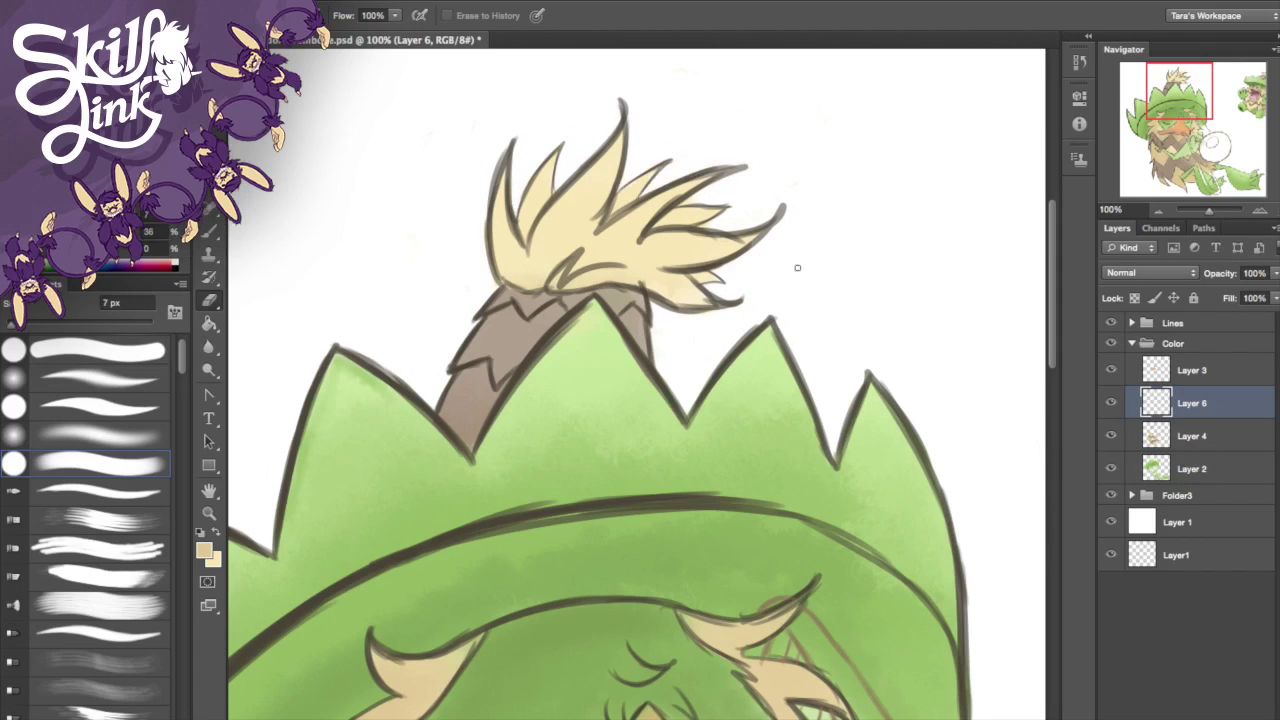
- Fit the whole drawing in view, hide Folder3 and add a new layer at the top of the Color group
{"action": "key", "text": "z"}
{"action": "key", "text": "ctrl+0"}
{"action": "left_click", "coordinate": [1110, 495]}
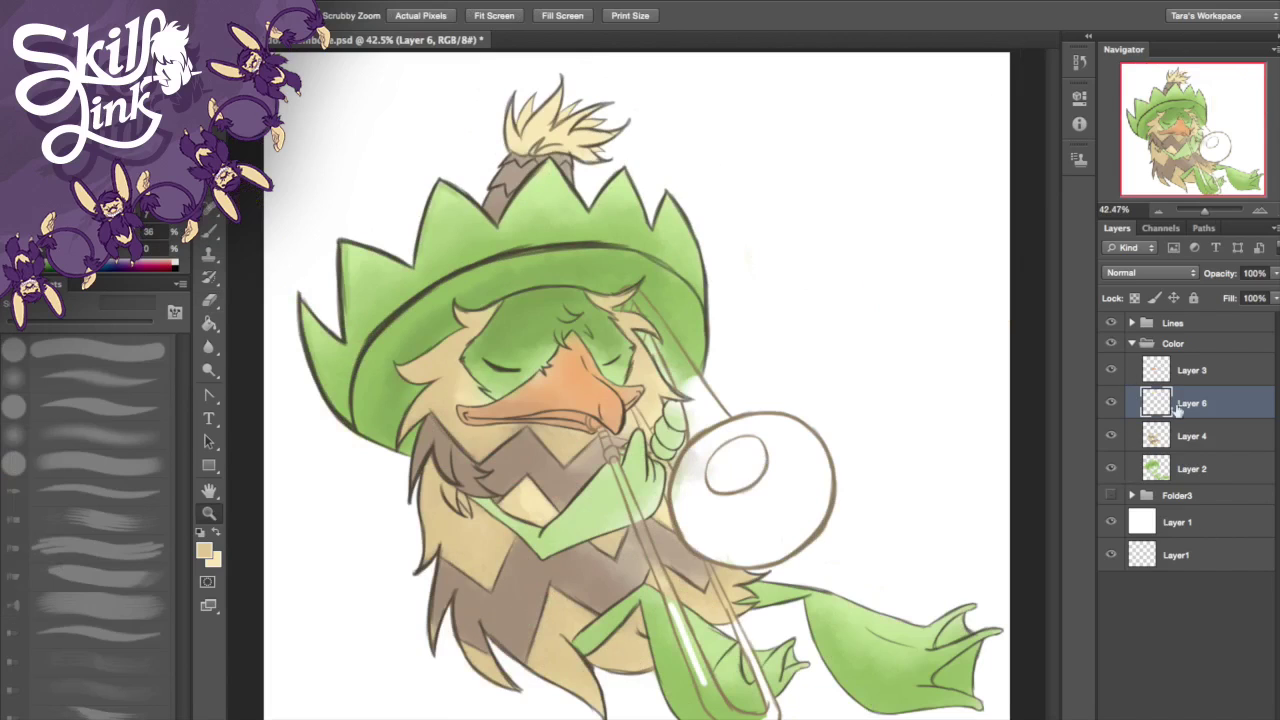
{"action": "left_click", "coordinate": [1205, 715]}
- Choose a warm yellow and paint the trombone's bell, slide and rear tubing on Layer 7 with a 56 px brush
{"action": "left_click", "coordinate": [204, 550]}
{"action": "left_click", "coordinate": [677, 200]}
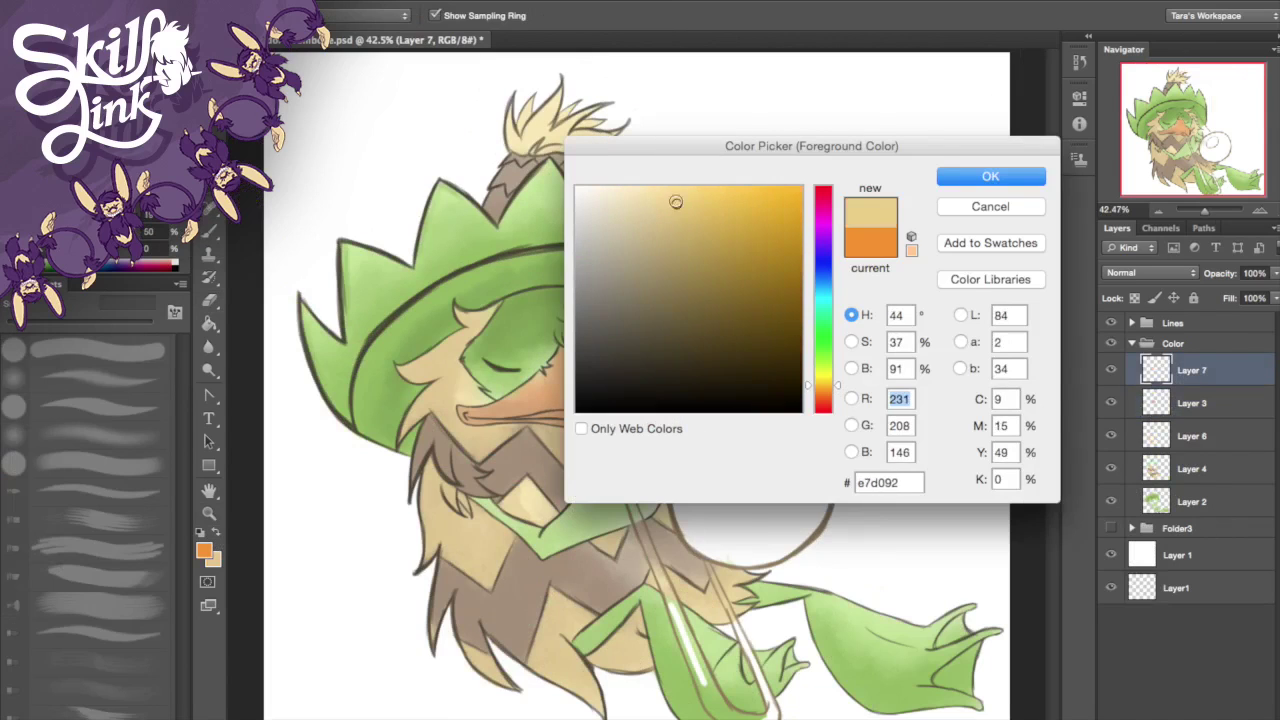
{"action": "key", "text": "Return"}
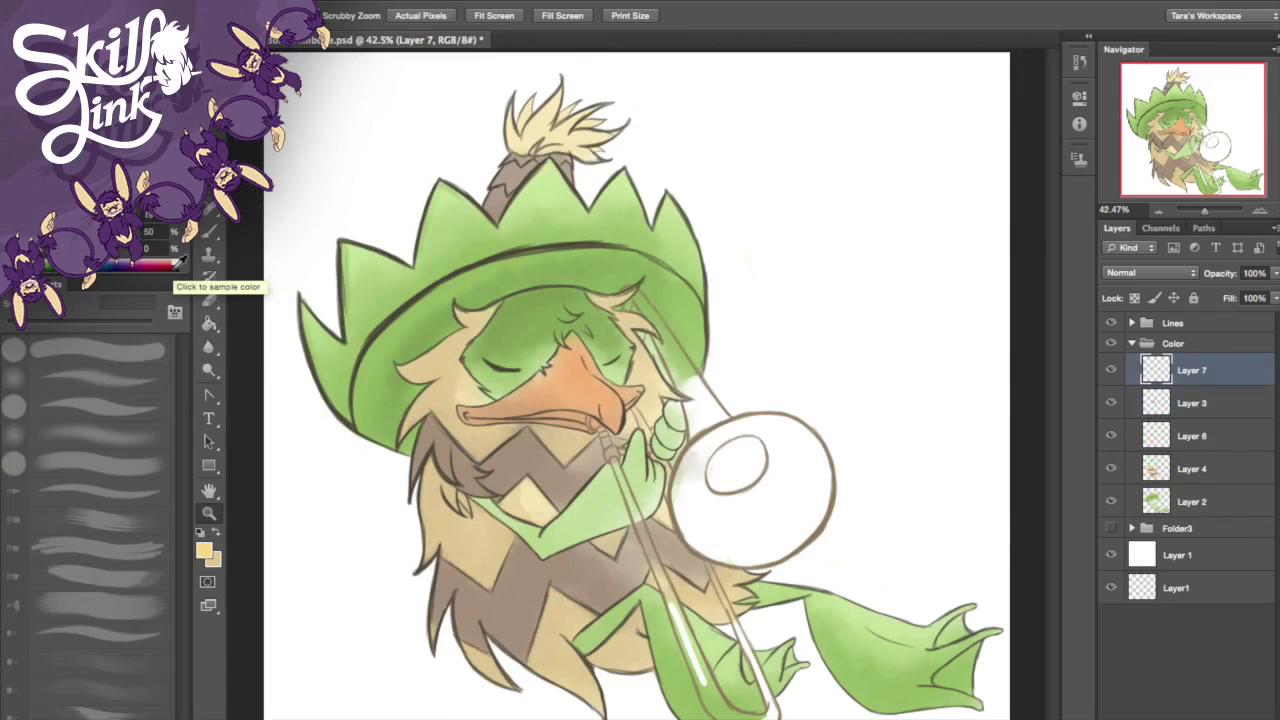
{"action": "key", "text": "b"}
{"action": "mouse_move", "coordinate": [740, 440]}
{"action": "left_mouse_down"}
{"action": "mouse_move", "coordinate": [705, 515]}
{"action": "mouse_move", "coordinate": [790, 540]}
{"action": "mouse_move", "coordinate": [762, 505]}
{"action": "mouse_move", "coordinate": [812, 450]}
{"action": "mouse_move", "coordinate": [752, 522]}
{"action": "left_mouse_up"}
{"action": "mouse_move", "coordinate": [598, 425]}
{"action": "left_mouse_down"}
{"action": "mouse_move", "coordinate": [700, 650]}
{"action": "mouse_move", "coordinate": [785, 712]}
{"action": "left_mouse_up"}
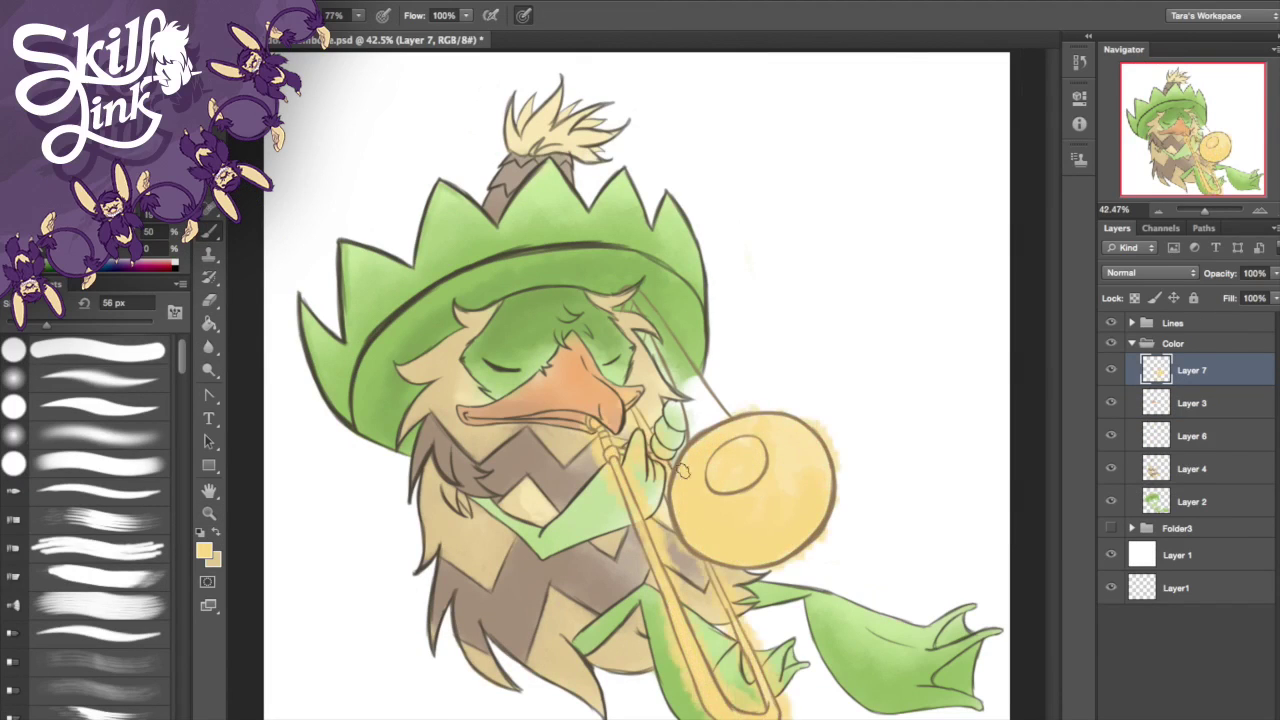
{"action": "left_click_drag", "start_coordinate": [628, 292], "coordinate": [699, 392]}
- Shade the trombone on Layer 7 with a deeper yellow, a pale yellow highlight and an orange-gold shadow
{"action": "left_click", "coordinate": [204, 549]}
{"action": "left_click", "coordinate": [720, 194]}
{"action": "left_click", "coordinate": [988, 94]}
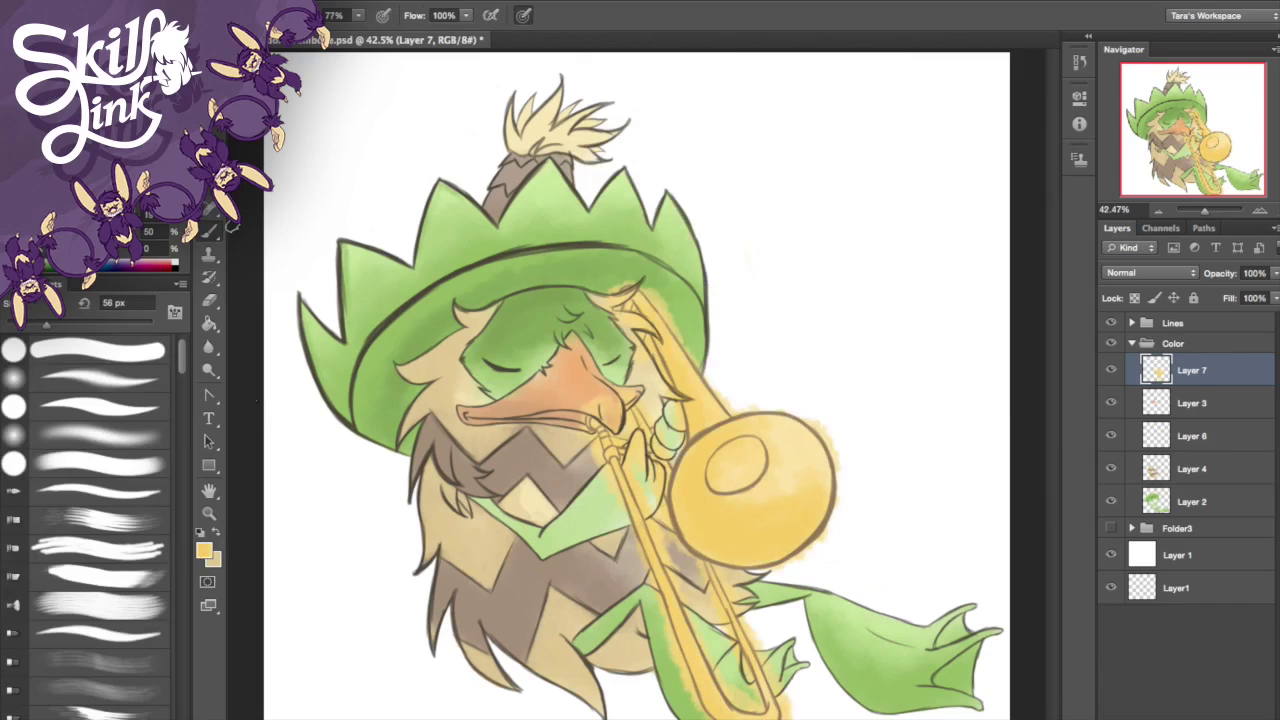
{"action": "left_click", "coordinate": [204, 549]}
{"action": "left_click", "coordinate": [988, 174]}
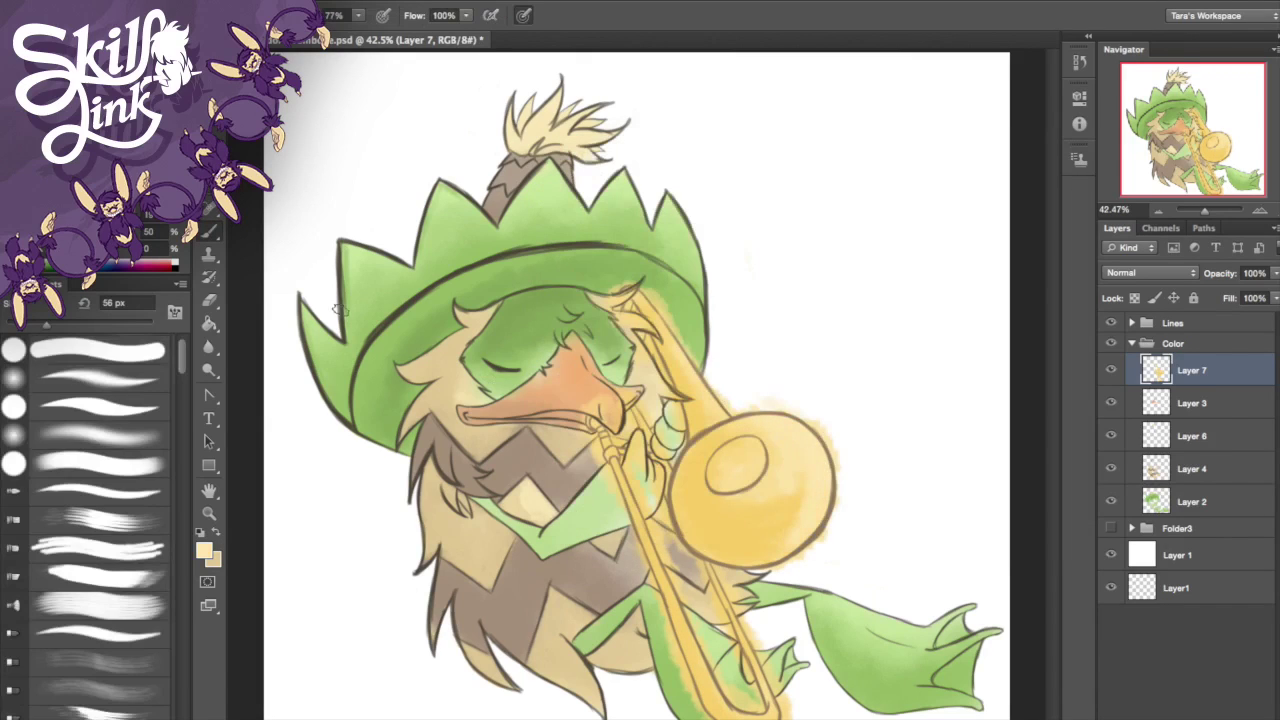
{"action": "left_click", "coordinate": [209, 548]}
{"action": "left_click", "coordinate": [972, 170]}
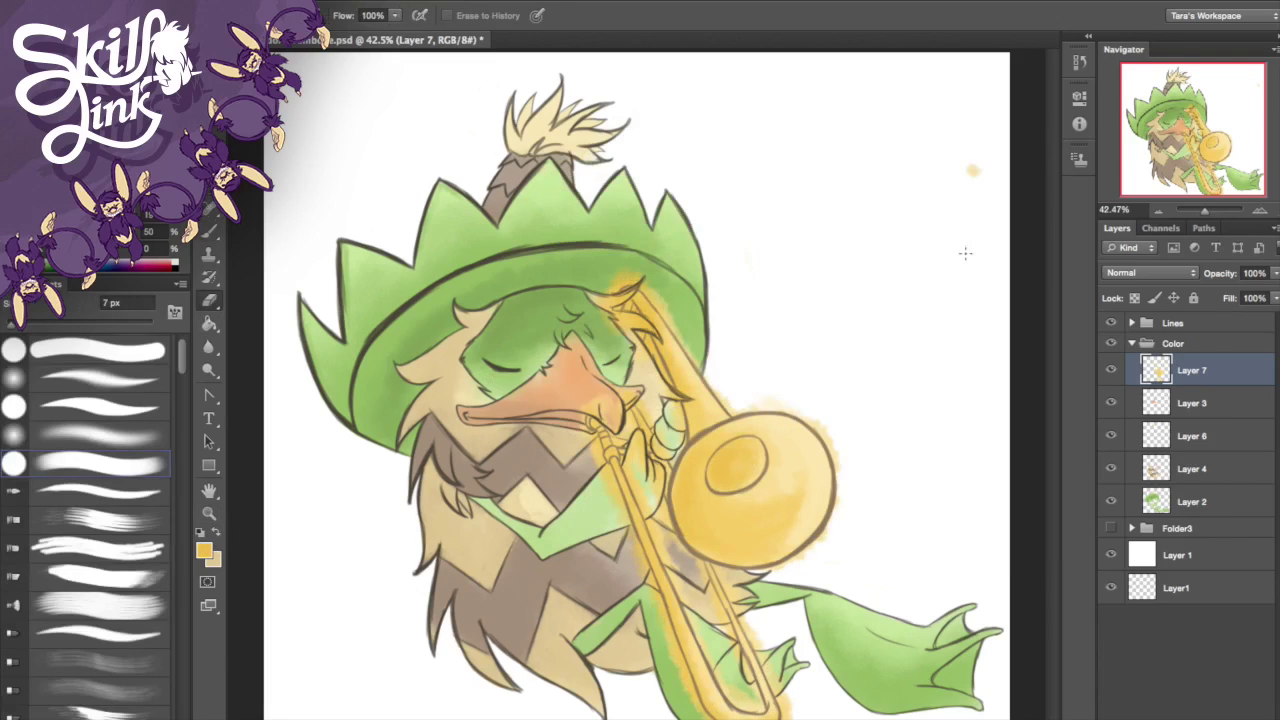
- Fill the opening inside the trombone's bell with dark gold and smooth it with the Smudge tool at 95 px
{"action": "left_click", "coordinate": [204, 549]}
{"action": "left_click", "coordinate": [657, 292]}
{"action": "left_click", "coordinate": [991, 175]}
{"action": "mouse_move", "coordinate": [715, 445]}
{"action": "left_mouse_down"}
{"action": "mouse_move", "coordinate": [755, 480]}
{"action": "mouse_move", "coordinate": [733, 467]}
{"action": "left_mouse_up"}
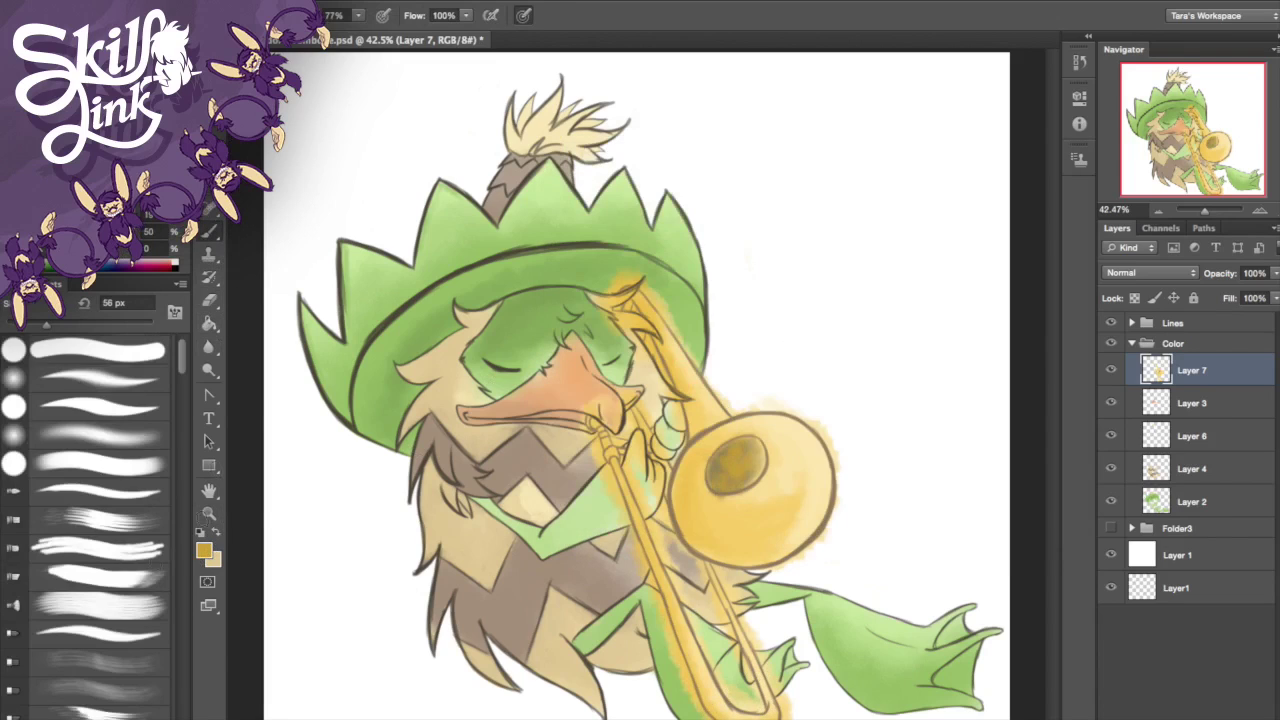
{"action": "key", "text": "r"}
{"action": "right_click", "coordinate": [216, 352]}
{"action": "left_click", "coordinate": [275, 374]}
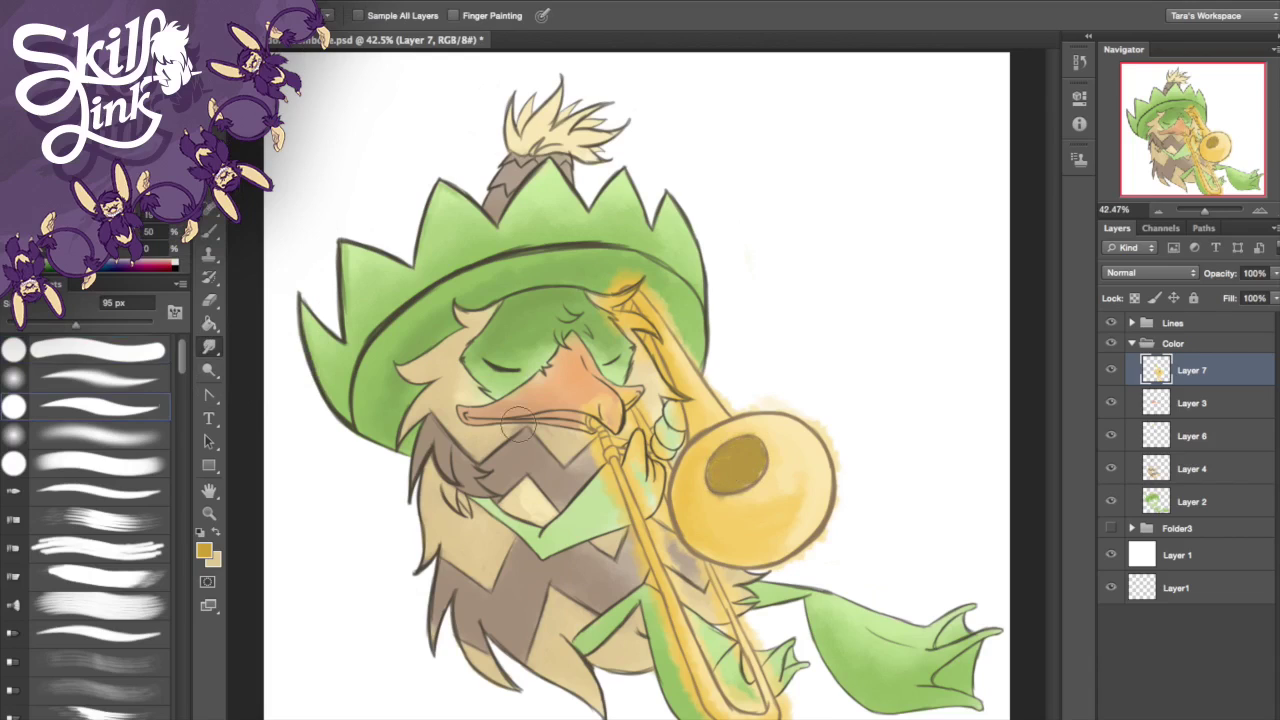
- Shade the bell's opening and lower-left rim with dark brown, lowering the brush opacity to 10%
{"action": "key", "text": "b"}
{"action": "left_click", "coordinate": [737, 465], "text": "alt"}
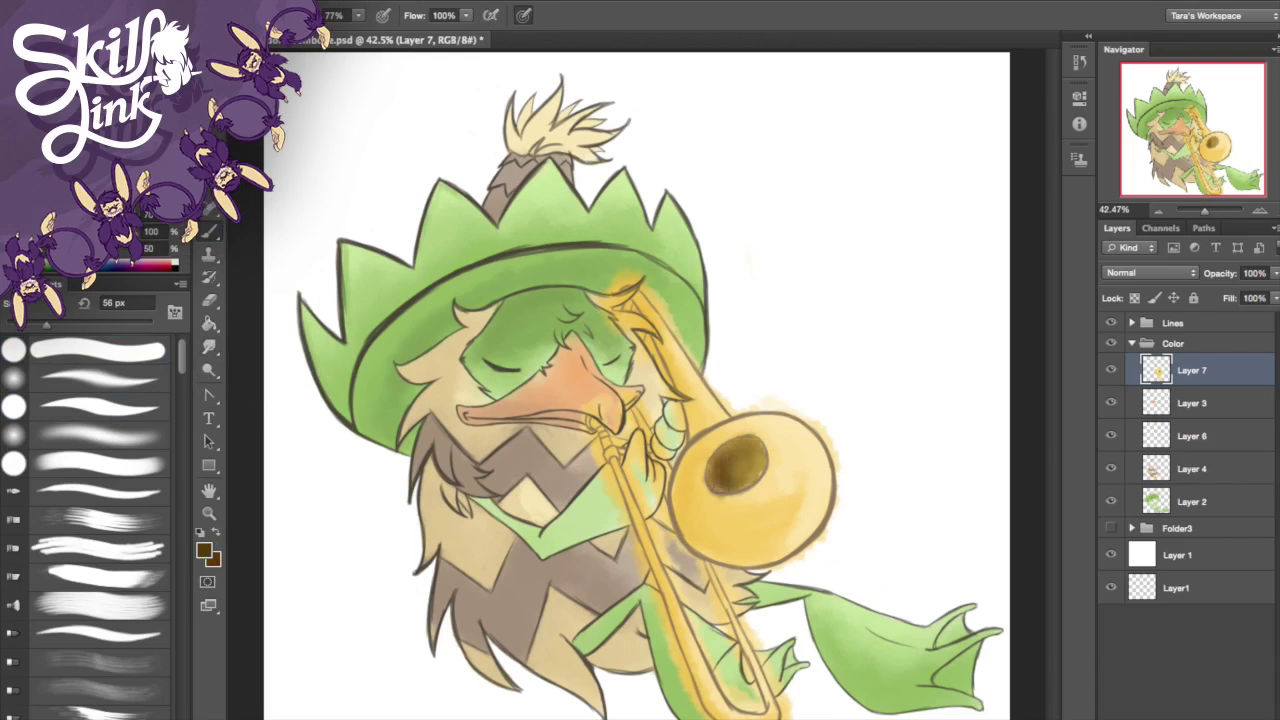
{"action": "key", "text": "1"}
{"action": "mouse_move", "coordinate": [700, 455]}
{"action": "left_mouse_down"}
{"action": "mouse_move", "coordinate": [695, 550]}
{"action": "mouse_move", "coordinate": [690, 450]}
{"action": "mouse_move", "coordinate": [752, 568]}
{"action": "left_mouse_up"}
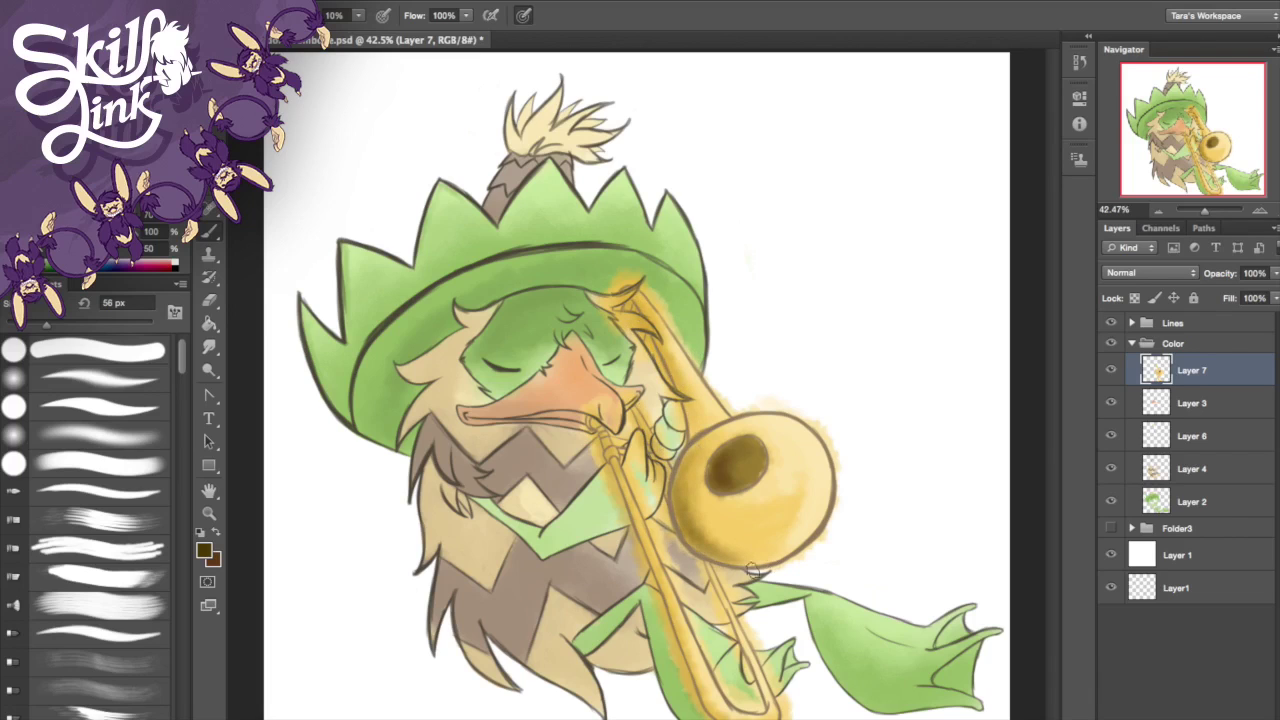
- Erase the yellow overspill around the beak, hand, cheek fur and upper tubing on Layer 7 with a 19 px eraser
{"action": "key", "text": "e"}
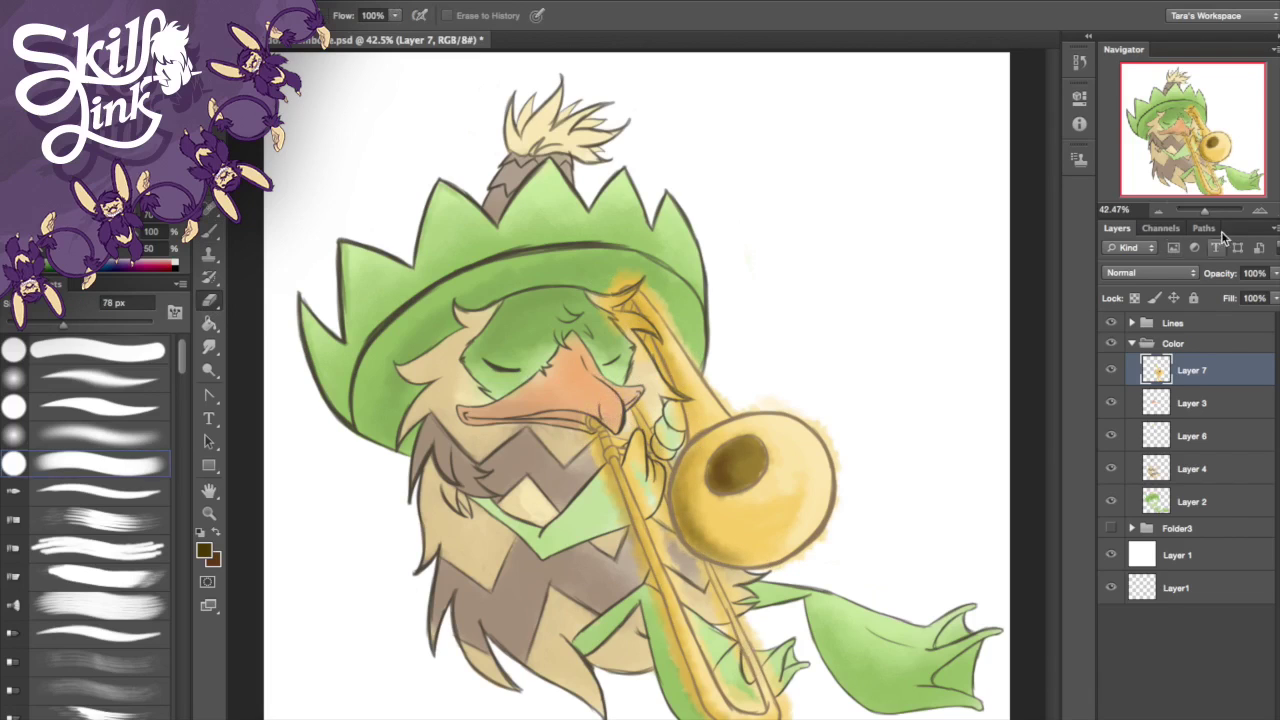
{"action": "scroll", "coordinate": [700, 500], "scroll_direction": "up", "scroll_amount": 5}
{"action": "left_click", "coordinate": [1192, 128]}
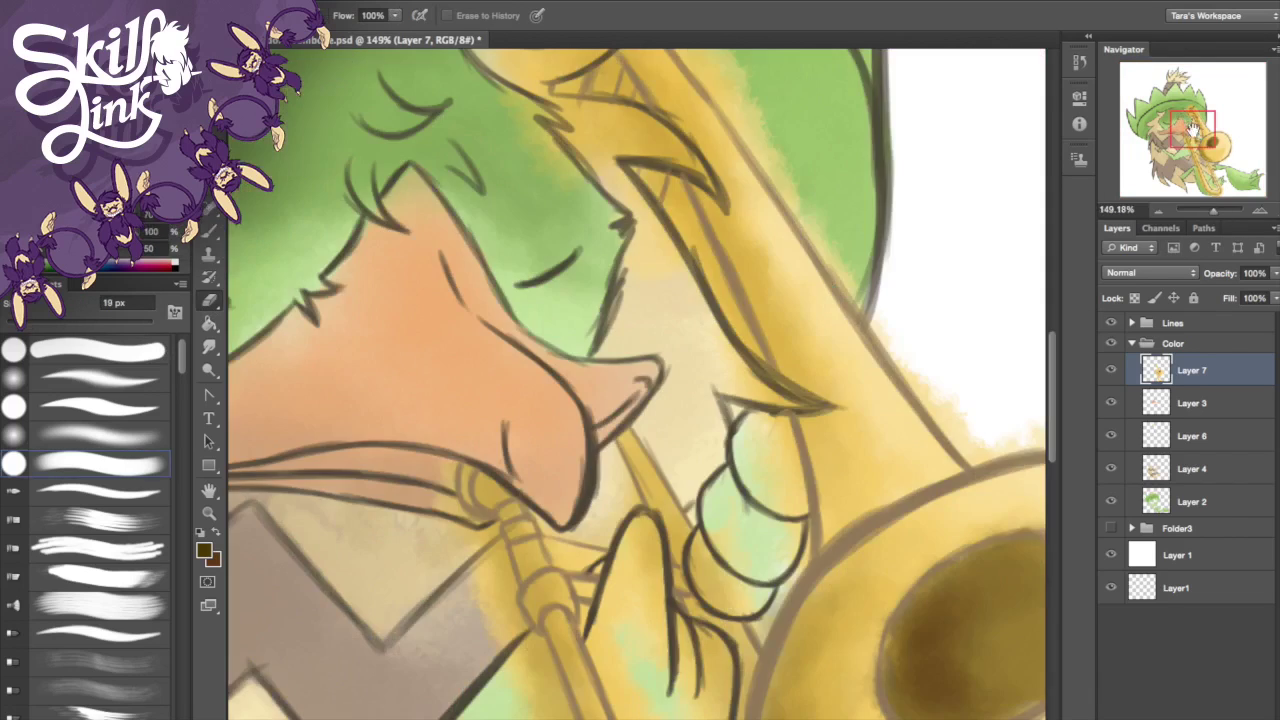
{"action": "mouse_move", "coordinate": [475, 543]}
{"action": "left_mouse_down"}
{"action": "mouse_move", "coordinate": [540, 690]}
{"action": "mouse_move", "coordinate": [610, 655]}
{"action": "left_mouse_up"}
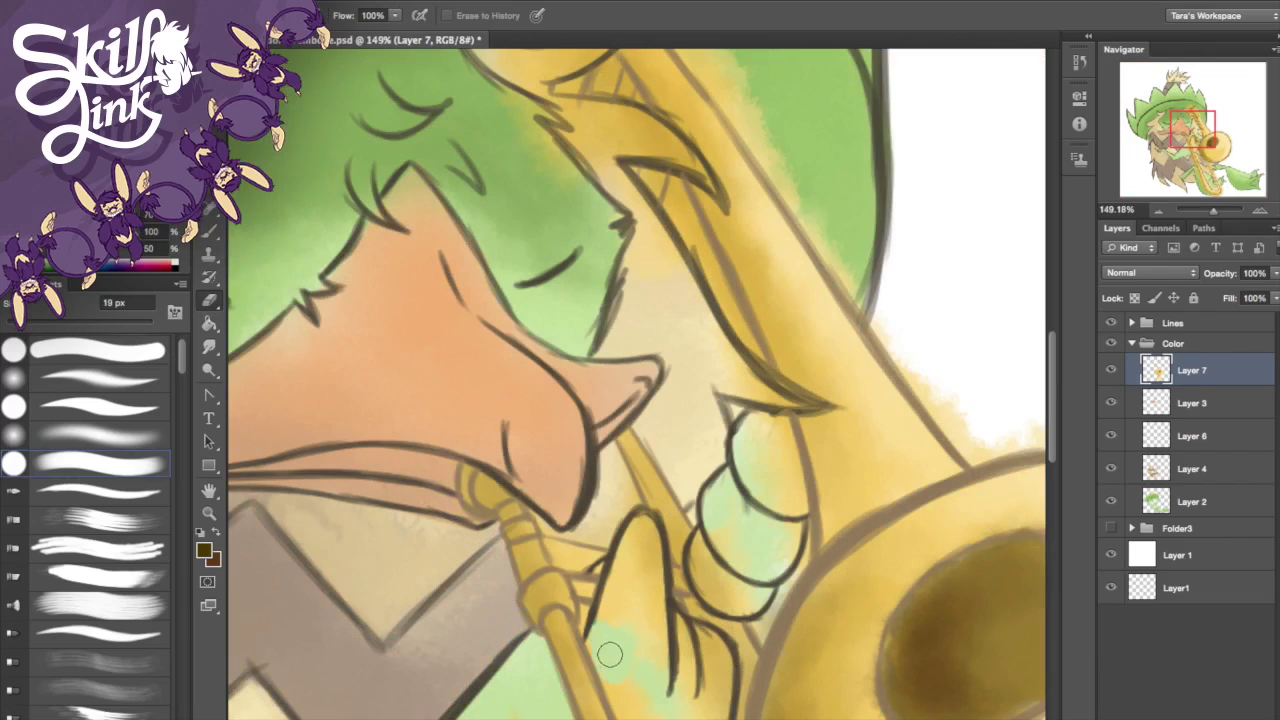
{"action": "left_click_drag", "start_coordinate": [629, 586], "coordinate": [648, 537]}
{"action": "mouse_move", "coordinate": [719, 582]}
{"action": "left_mouse_down"}
{"action": "mouse_move", "coordinate": [740, 605]}
{"action": "mouse_move", "coordinate": [770, 400]}
{"action": "mouse_move", "coordinate": [675, 220]}
{"action": "mouse_move", "coordinate": [797, 339]}
{"action": "left_mouse_up"}
{"action": "left_click", "coordinate": [1079, 62]}
{"action": "left_click", "coordinate": [960, 160]}
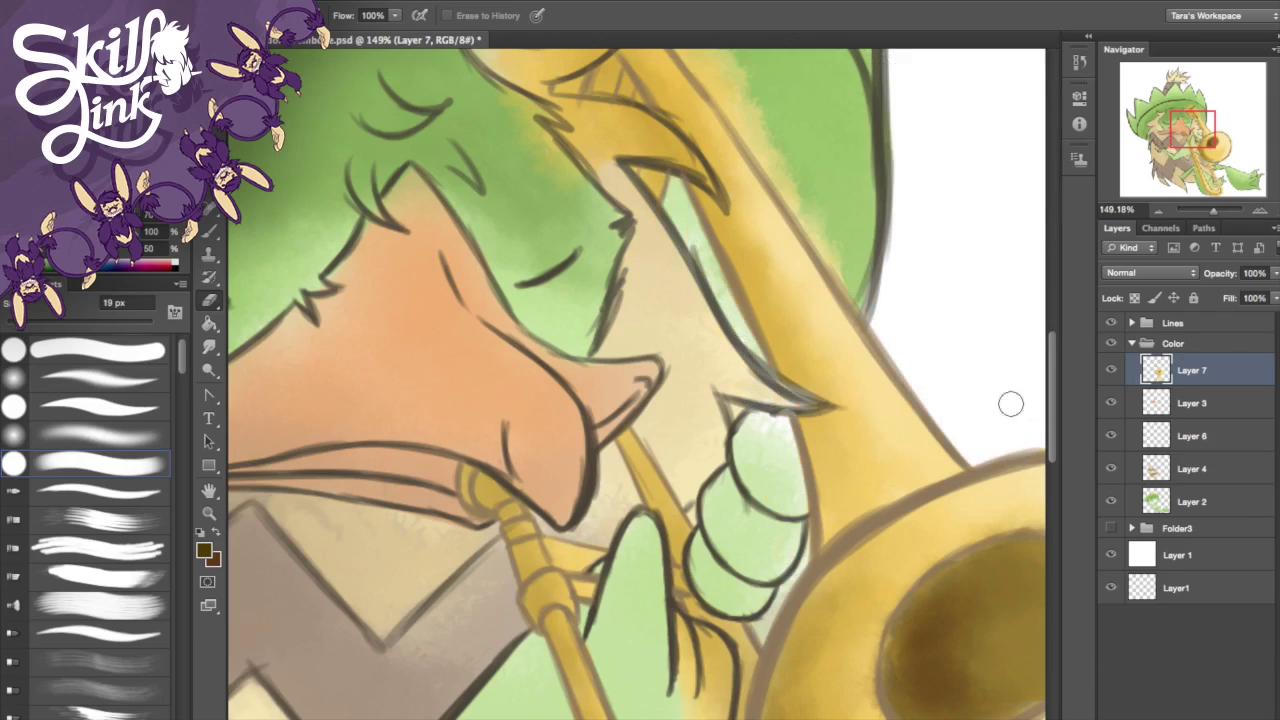
- Erase the yellow overspill from the hat brim, fur tufts and gaps around the tubing's upper end, reducing the eraser to 7 px
{"action": "scroll", "coordinate": [894, 343], "scroll_direction": "up", "scroll_amount": 5}
{"action": "mouse_move", "coordinate": [680, 362]}
{"action": "left_mouse_down"}
{"action": "mouse_move", "coordinate": [880, 414]}
{"action": "mouse_move", "coordinate": [677, 486]}
{"action": "mouse_move", "coordinate": [729, 443]}
{"action": "mouse_move", "coordinate": [808, 548]}
{"action": "left_mouse_up"}
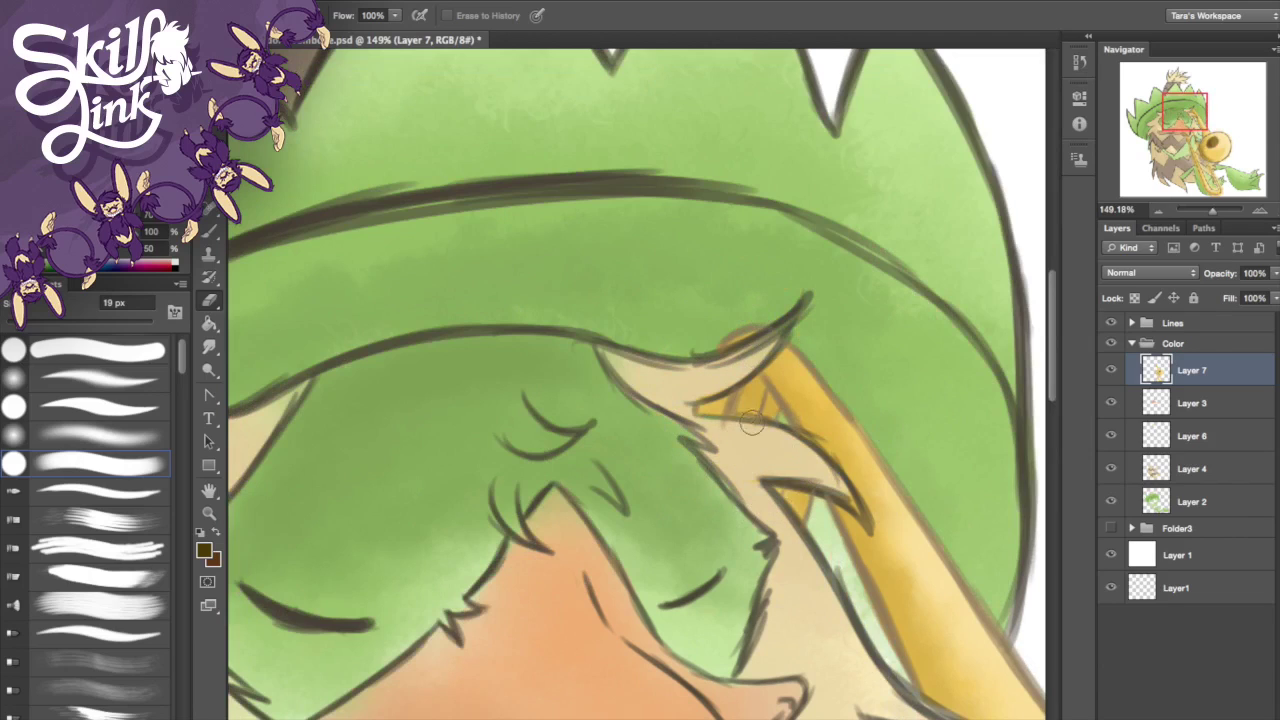
{"action": "key", "text": "bracketleft"}
{"action": "key", "text": "bracketleft"}
{"action": "key", "text": "bracketleft"}
{"action": "key", "text": "bracketleft"}
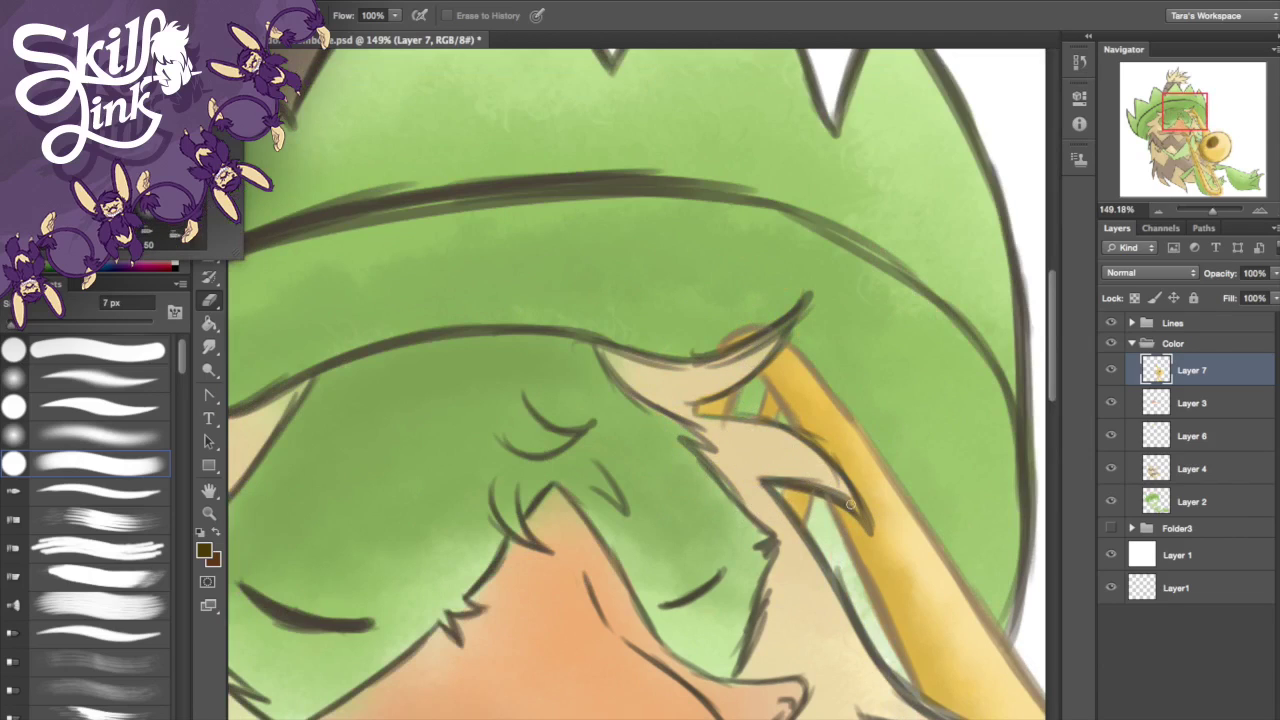
{"action": "left_click", "coordinate": [1078, 62]}
{"action": "left_click", "coordinate": [990, 163]}
{"action": "left_click", "coordinate": [990, 142]}
{"action": "left_click", "coordinate": [1028, 50]}
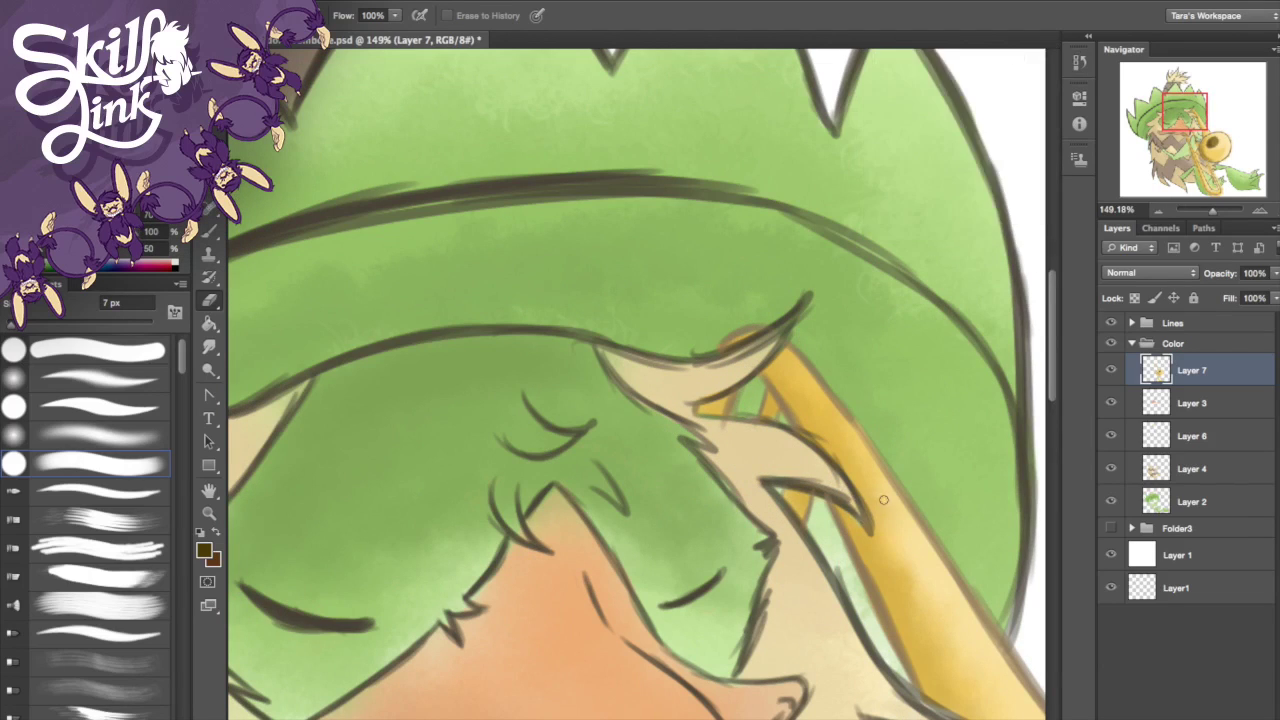
- Erase the remaining yellow around the mouthpiece, forearm and chest fur beside the bell on Layer 7
{"action": "left_click", "coordinate": [1192, 145]}
{"action": "mouse_move", "coordinate": [665, 387]}
{"action": "left_mouse_down"}
{"action": "mouse_move", "coordinate": [700, 500]}
{"action": "mouse_move", "coordinate": [640, 550]}
{"action": "mouse_move", "coordinate": [690, 670]}
{"action": "mouse_move", "coordinate": [663, 460]}
{"action": "mouse_move", "coordinate": [595, 615]}
{"action": "mouse_move", "coordinate": [622, 659]}
{"action": "left_mouse_up"}
{"action": "key", "text": "alt+bracketleft"}
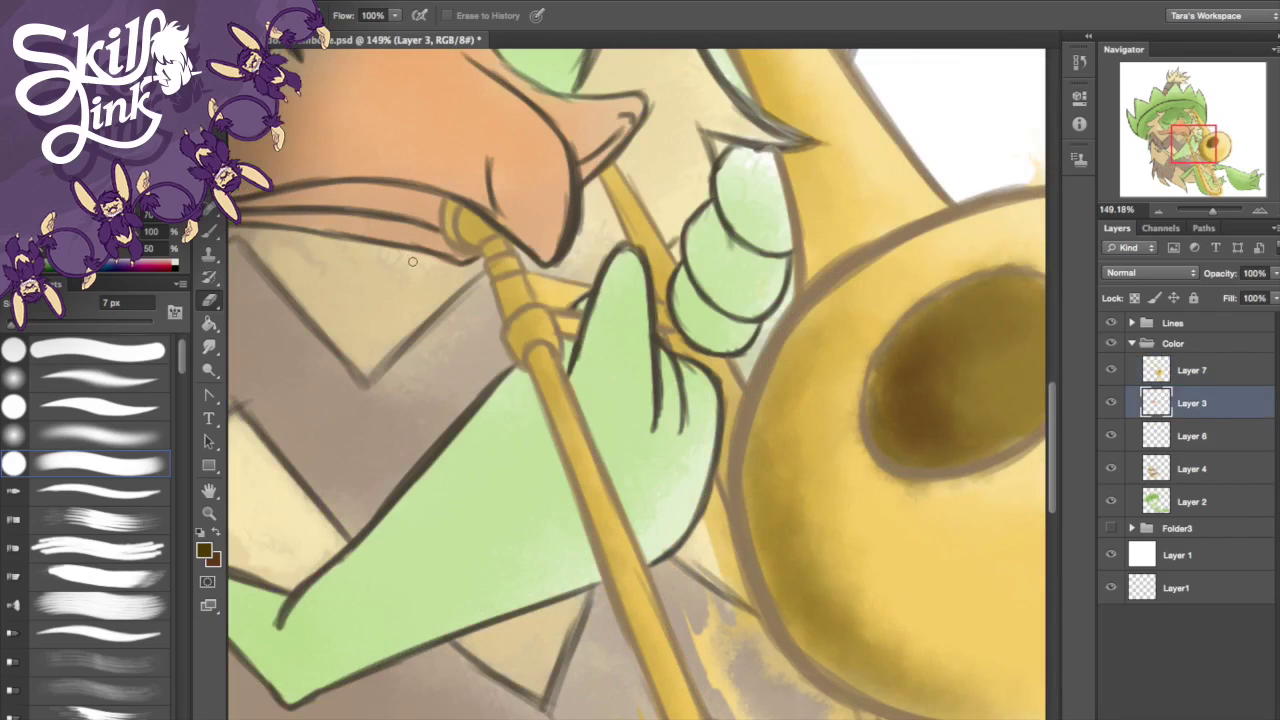
{"action": "key", "text": "alt+bracketright"}
{"action": "left_click_drag", "start_coordinate": [710, 490], "coordinate": [755, 715]}
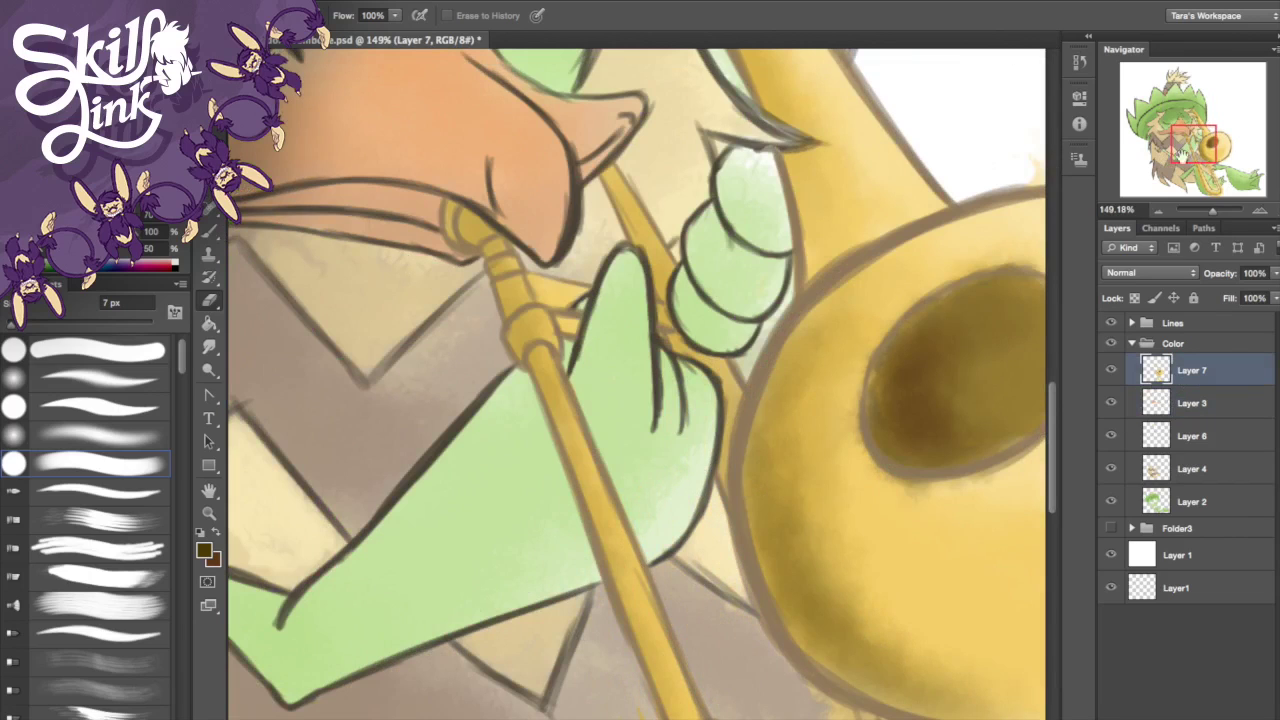
- Erase the yellow overspill outside the bell's lower and outer rim with a 34 px eraser
{"action": "left_click_drag", "start_coordinate": [1212, 155], "coordinate": [1220, 165]}
{"action": "mouse_move", "coordinate": [475, 575]}
{"action": "left_mouse_down"}
{"action": "mouse_move", "coordinate": [545, 700]}
{"action": "mouse_move", "coordinate": [655, 700]}
{"action": "mouse_move", "coordinate": [690, 480]}
{"action": "mouse_move", "coordinate": [870, 665]}
{"action": "left_mouse_up"}
{"action": "scroll", "coordinate": [870, 665], "scroll_direction": "right", "scroll_amount": 10}
{"action": "scroll", "coordinate": [870, 665], "scroll_direction": "down", "scroll_amount": 2}
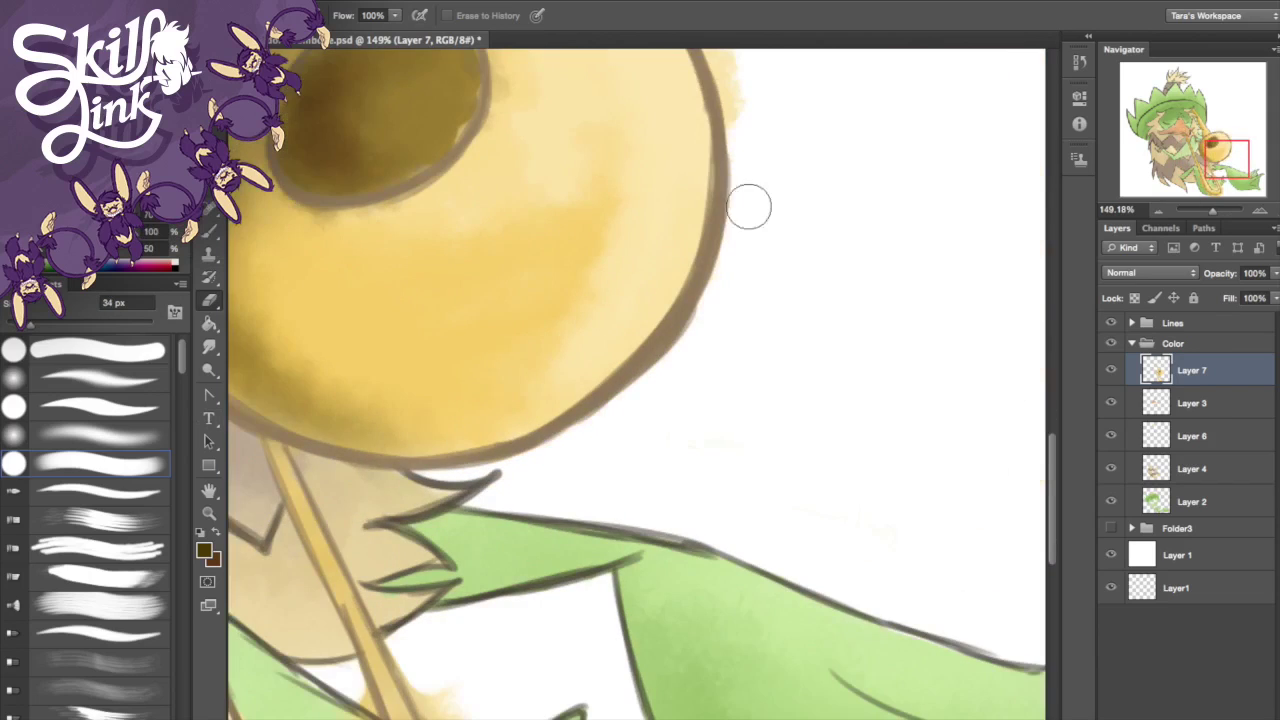
{"action": "scroll", "coordinate": [749, 206], "scroll_direction": "up", "scroll_amount": 10}
{"action": "scroll", "coordinate": [749, 206], "scroll_direction": "left", "scroll_amount": 5}
- Erase the yellow overspill from the legs, foot and white background around the trombone's lower slide
{"action": "scroll", "coordinate": [714, 457], "scroll_direction": "down", "scroll_amount": 10}
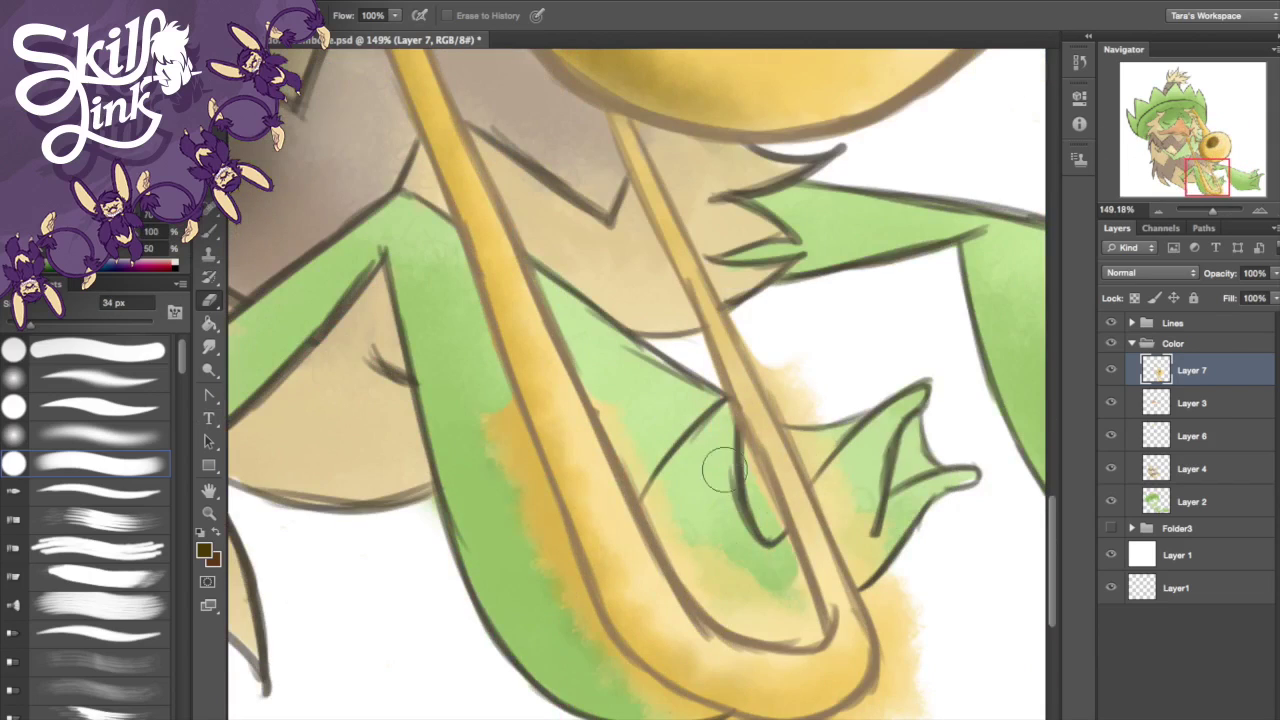
{"action": "left_click_drag", "start_coordinate": [895, 685], "coordinate": [928, 702]}
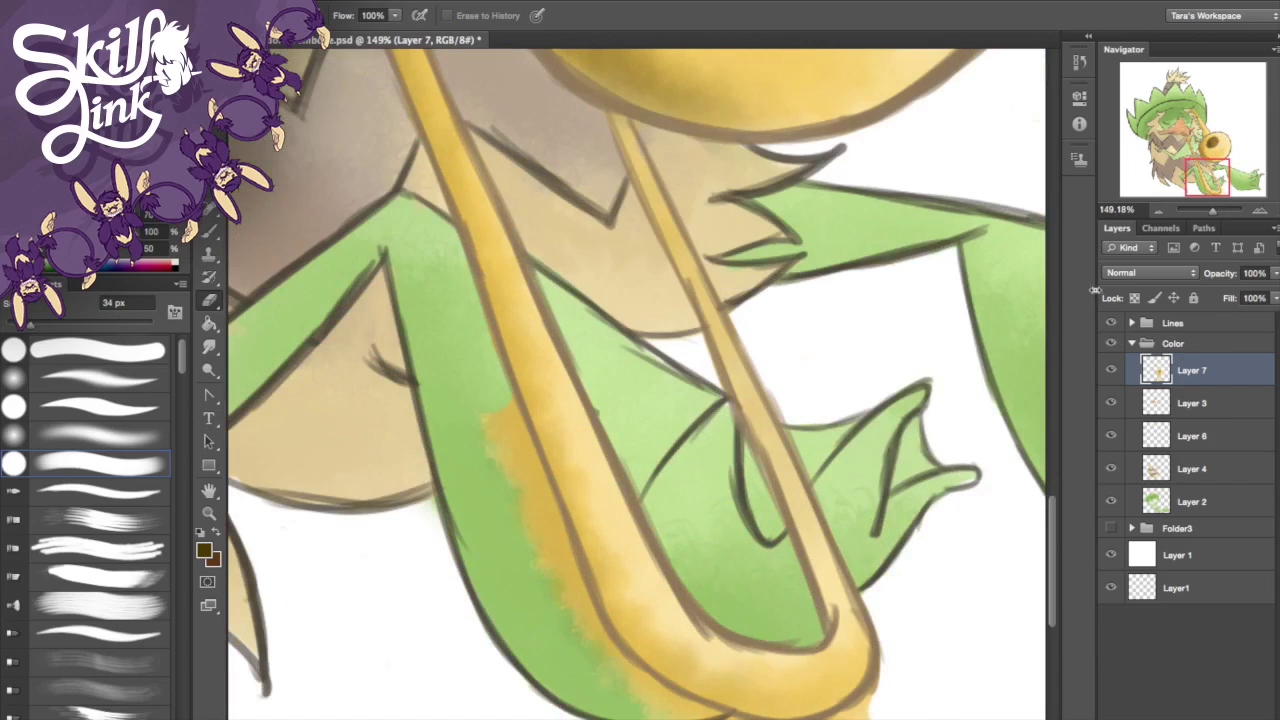
{"action": "left_click_drag", "start_coordinate": [465, 322], "coordinate": [665, 700]}
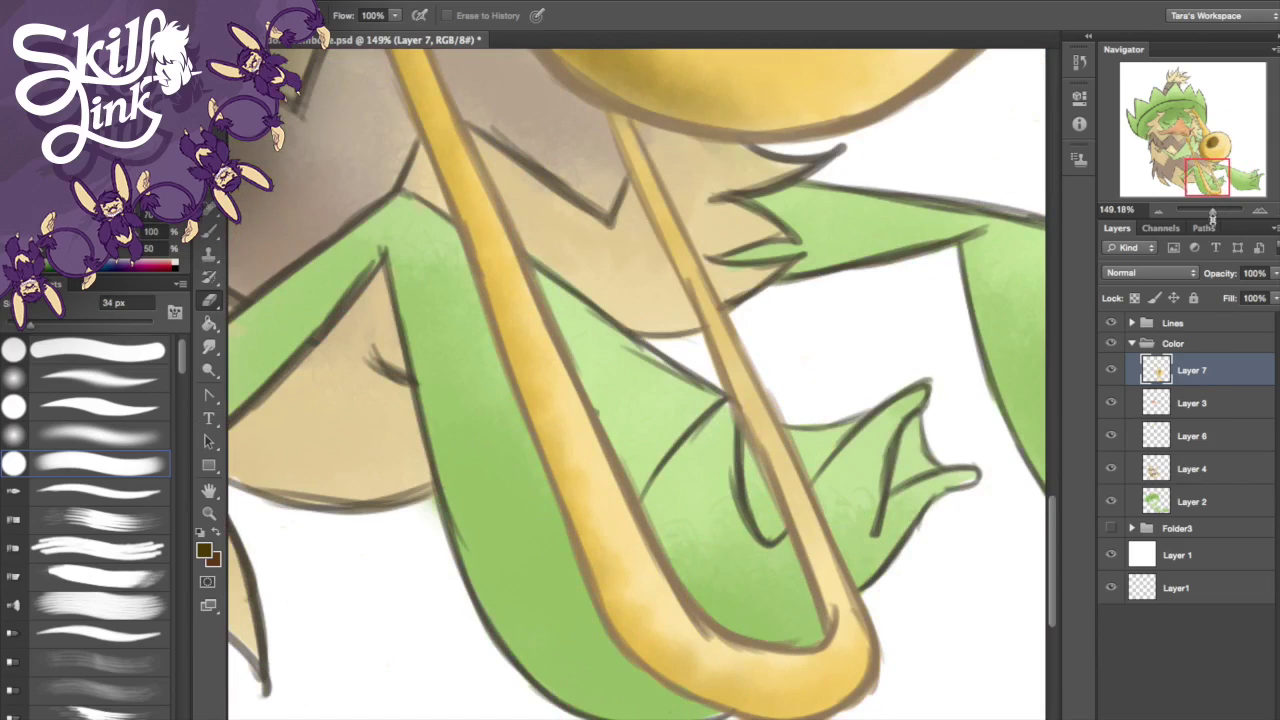
- Activate Layer 4, sample the grey-brown fur colour from the topknot's base and set the brush opacity to 42%
{"action": "key", "text": "z"}
{"action": "key", "text": "ctrl+0"}
{"action": "left_click", "coordinate": [1157, 478]}
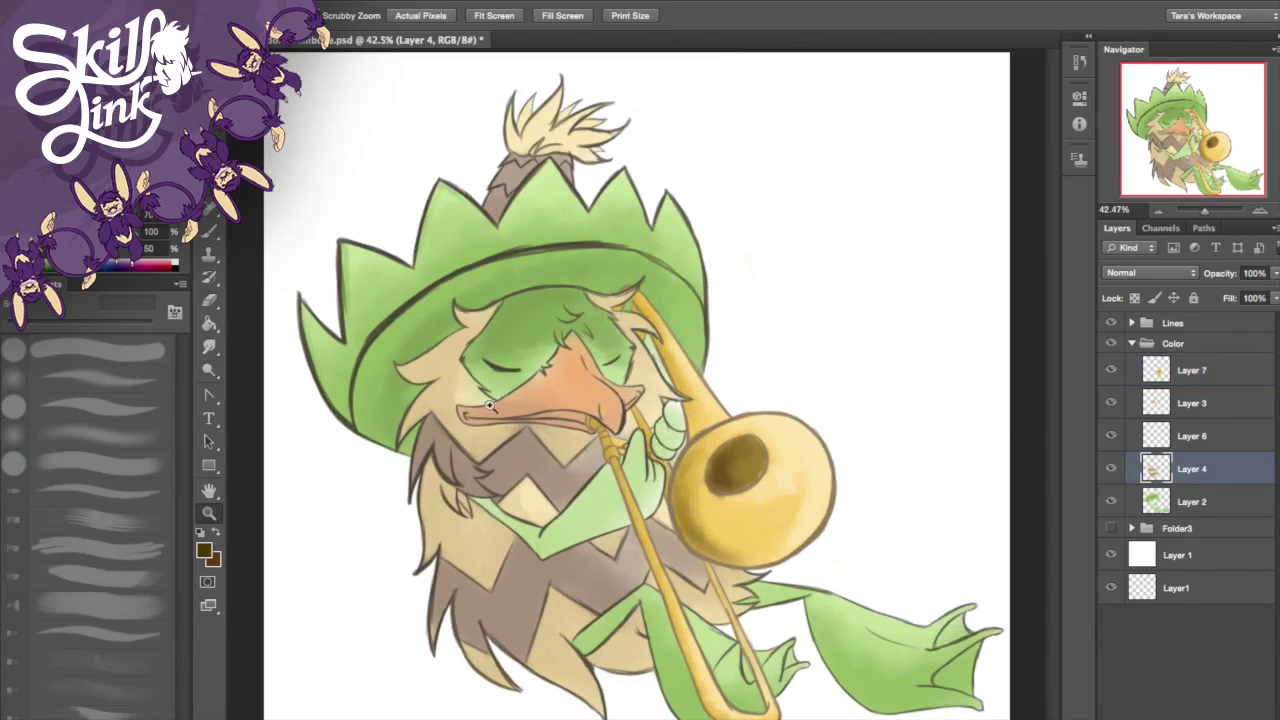
{"action": "key", "text": "i"}
{"action": "left_click", "coordinate": [512, 182]}
{"action": "key", "text": "b"}
{"action": "key", "text": "4"}
{"action": "key", "text": "2"}
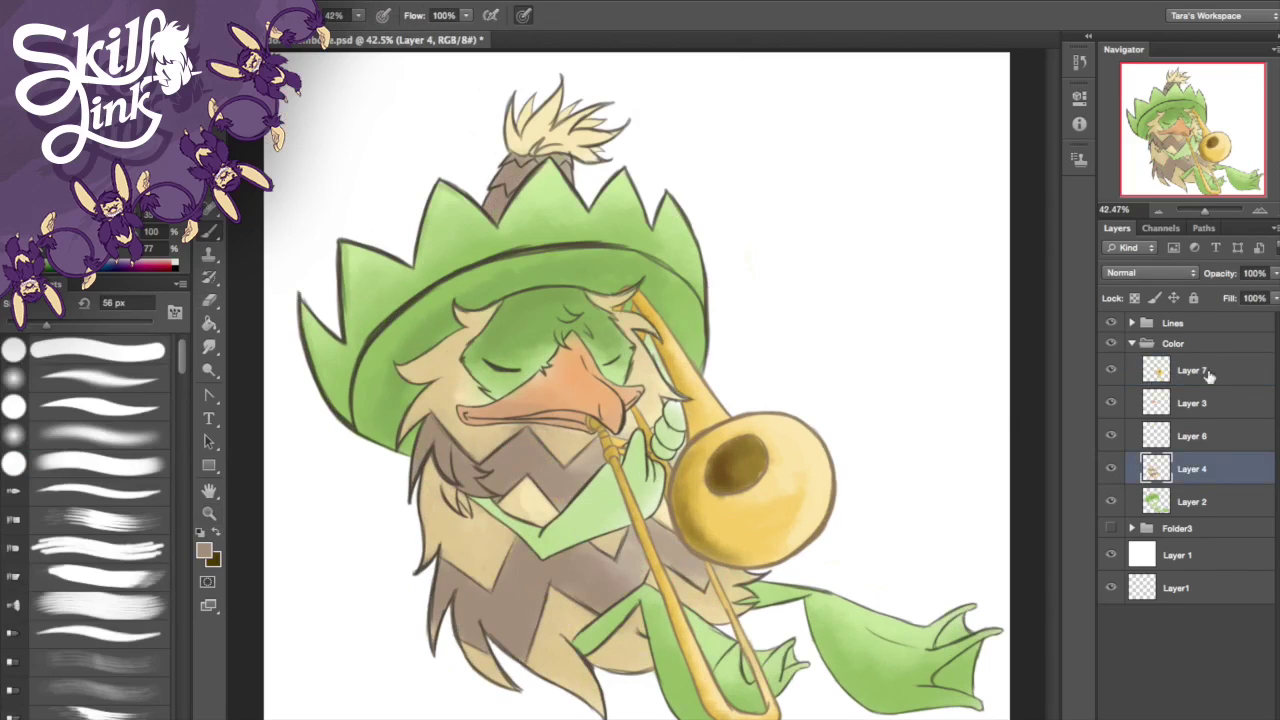
- Blend the bell's shading on Layer 7 with the Smudge tool at 151 px, and refine around its opening at 56 px
{"action": "left_click", "coordinate": [1208, 373]}
{"action": "key", "text": "r"}
{"action": "key", "text": "bracketright"}
{"action": "key", "text": "bracketright"}
{"action": "key", "text": "bracketright"}
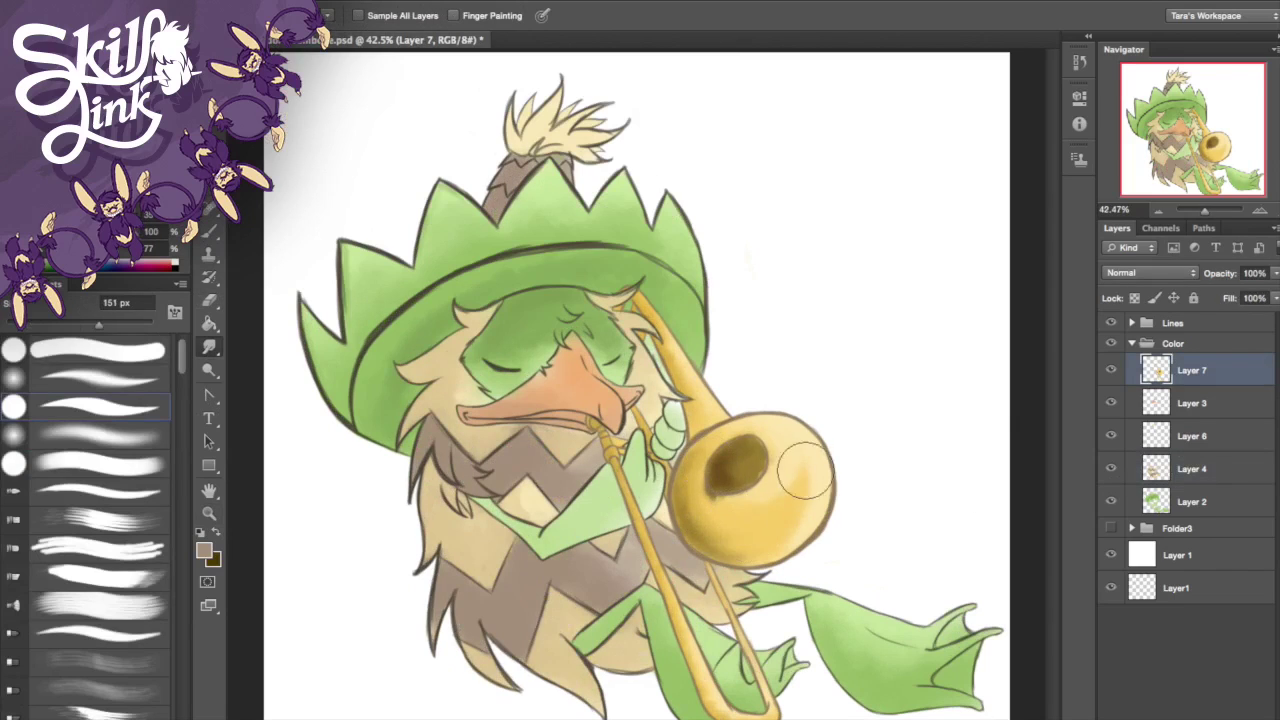
{"action": "left_click_drag", "start_coordinate": [775, 484], "coordinate": [752, 533]}
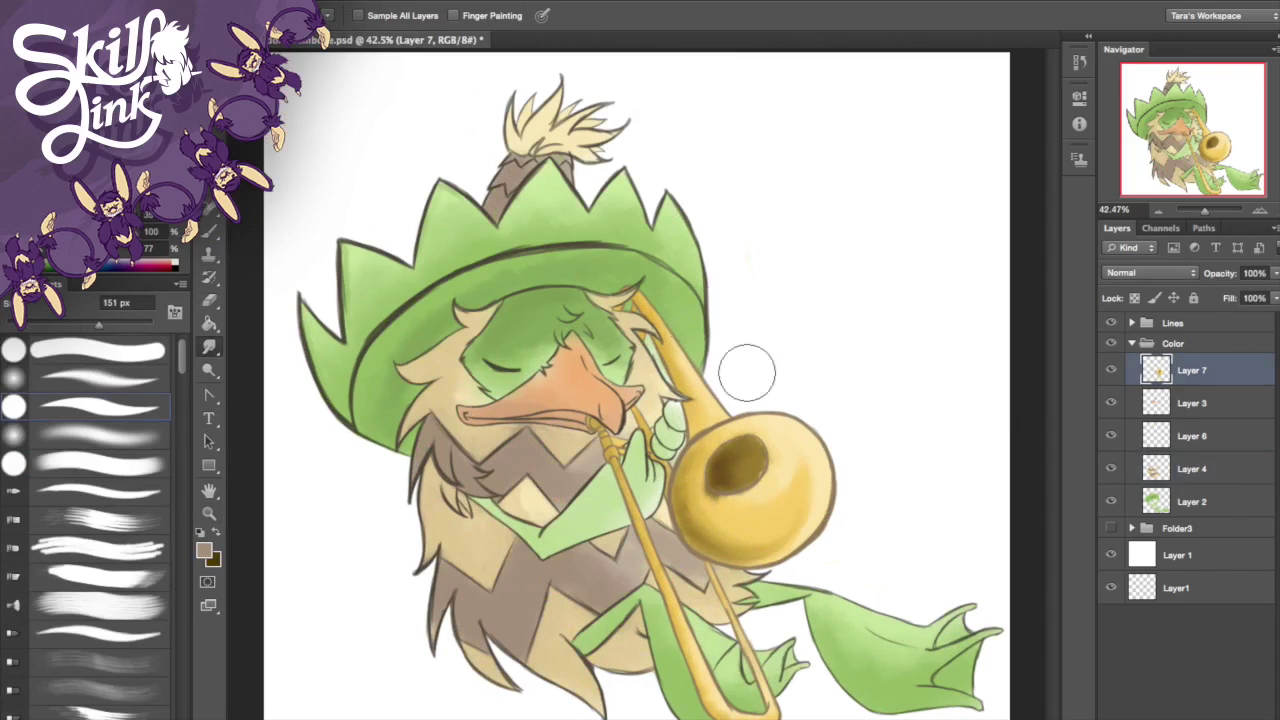
{"action": "key", "text": "bracketleft"}
{"action": "key", "text": "bracketleft"}
{"action": "key", "text": "bracketleft"}
{"action": "key", "text": "bracketleft"}
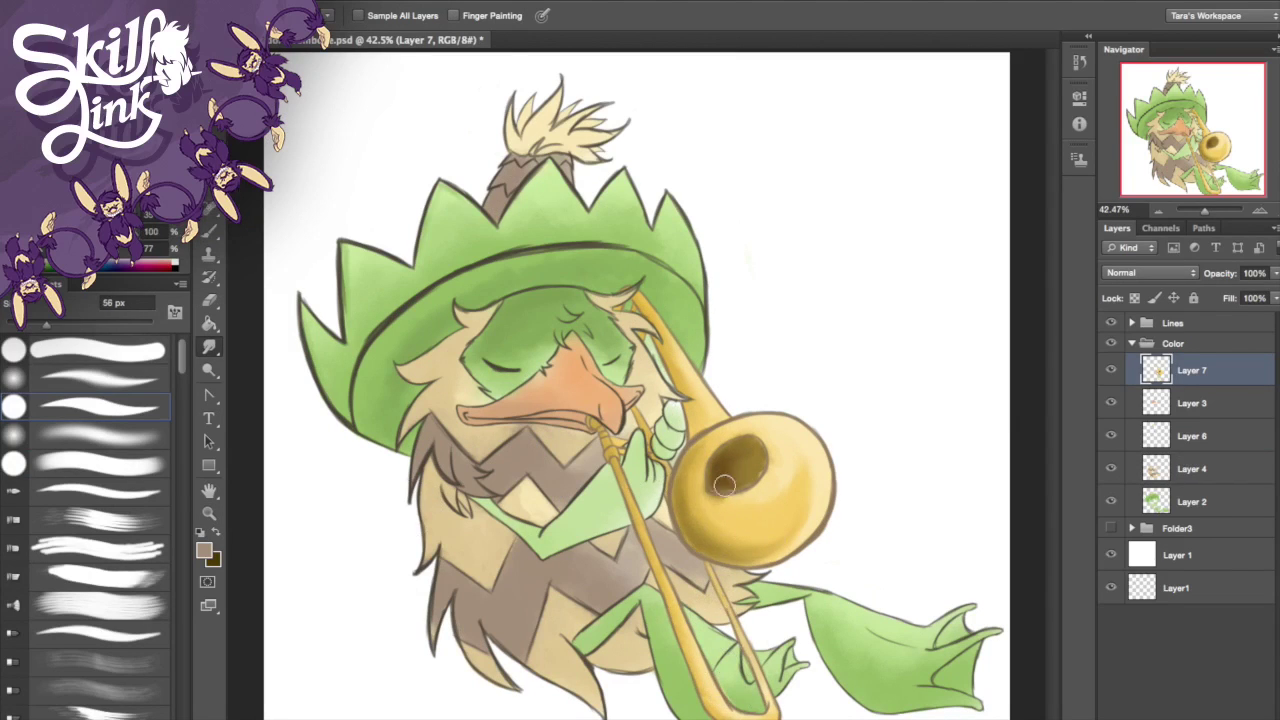
- Sample pale yellow from the bell's upper rim as the Brush colour on Layer 7
{"action": "key", "text": "i"}
{"action": "left_click", "coordinate": [812, 432]}
{"action": "key", "text": "b"}
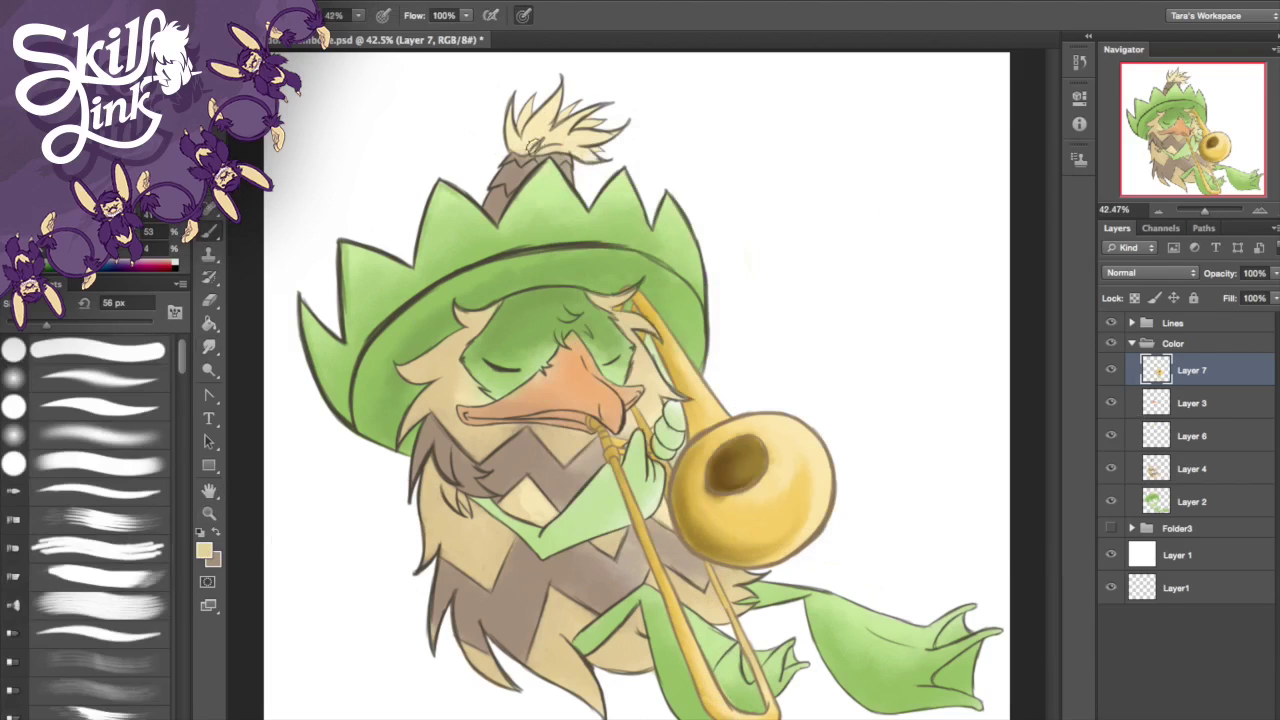
- Collapse the Color group and move the Lines and Color groups together slightly upward on the canvas
{"action": "left_click", "coordinate": [1131, 343]}
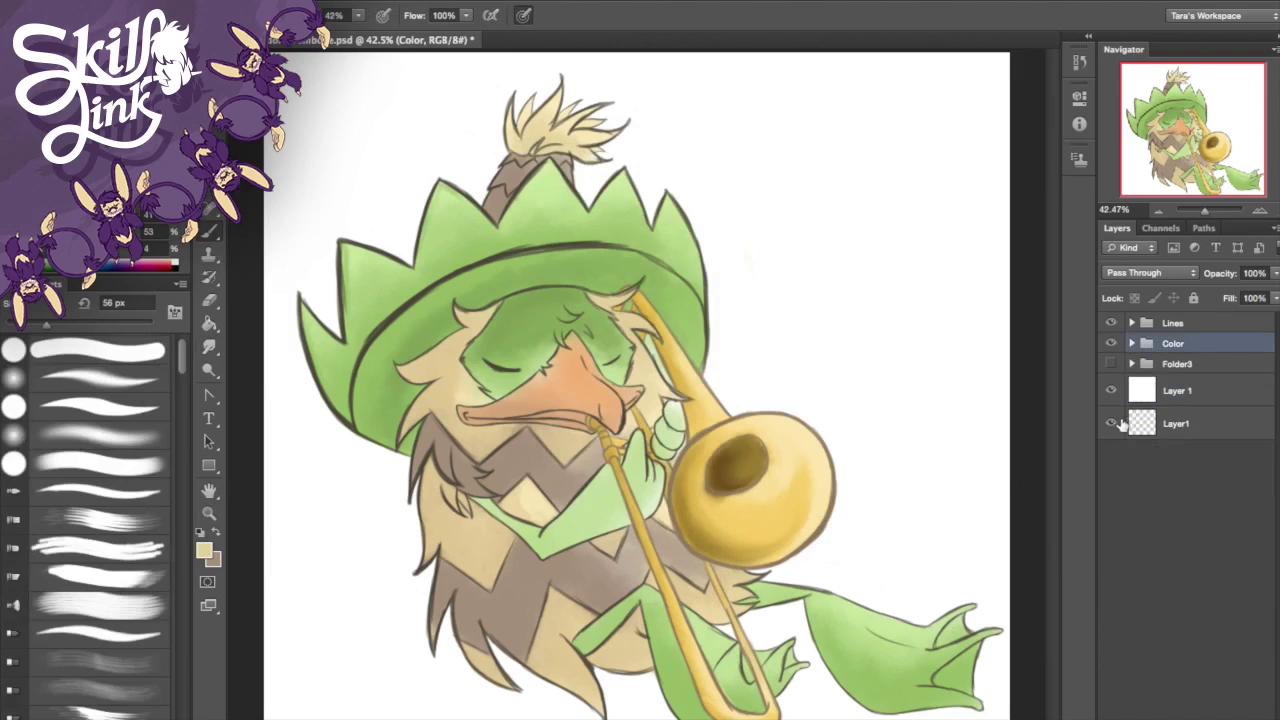
{"action": "left_click", "coordinate": [1170, 323], "text": "shift"}
{"action": "key", "text": "v"}
{"action": "key", "text": "shift+Up"}
{"action": "key", "text": "shift+Up"}
{"action": "key", "text": "shift+Up"}
{"action": "key", "text": "shift+Up"}
- Create a new group beneath Color and add two empty layers inside it for the background
{"action": "key", "text": "ctrl+g"}
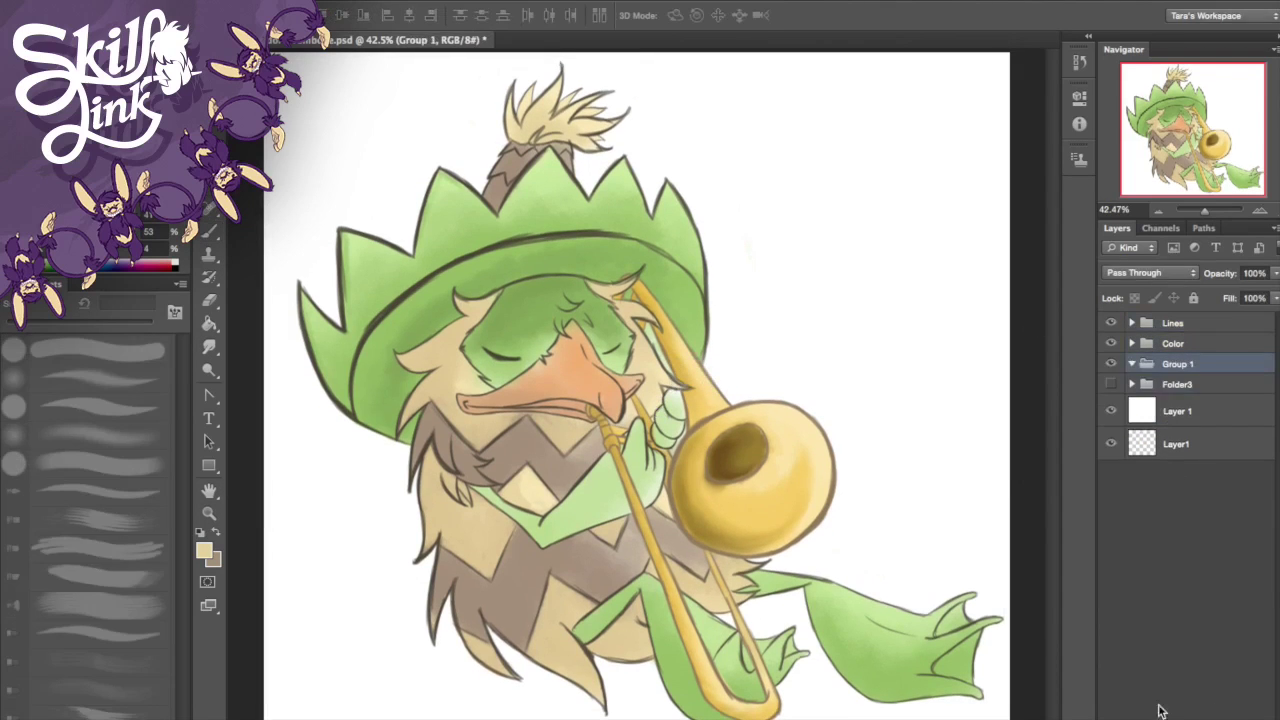
{"action": "key", "text": "ctrl+shift+alt+n"}
{"action": "key", "text": "ctrl+shift+alt+n"}
- Paint loose purple, teal and blue background strokes around the character on Layer 9 with a 298 px textured brush
{"action": "key", "text": "b"}
{"action": "scroll", "coordinate": [100, 500], "scroll_direction": "down", "scroll_amount": 5}
{"action": "left_click", "coordinate": [100, 508]}
{"action": "left_click_drag", "start_coordinate": [400, 440], "coordinate": [380, 620]}
{"action": "left_click_drag", "start_coordinate": [740, 245], "coordinate": [840, 235]}
{"action": "left_click_drag", "start_coordinate": [700, 260], "coordinate": [930, 120]}
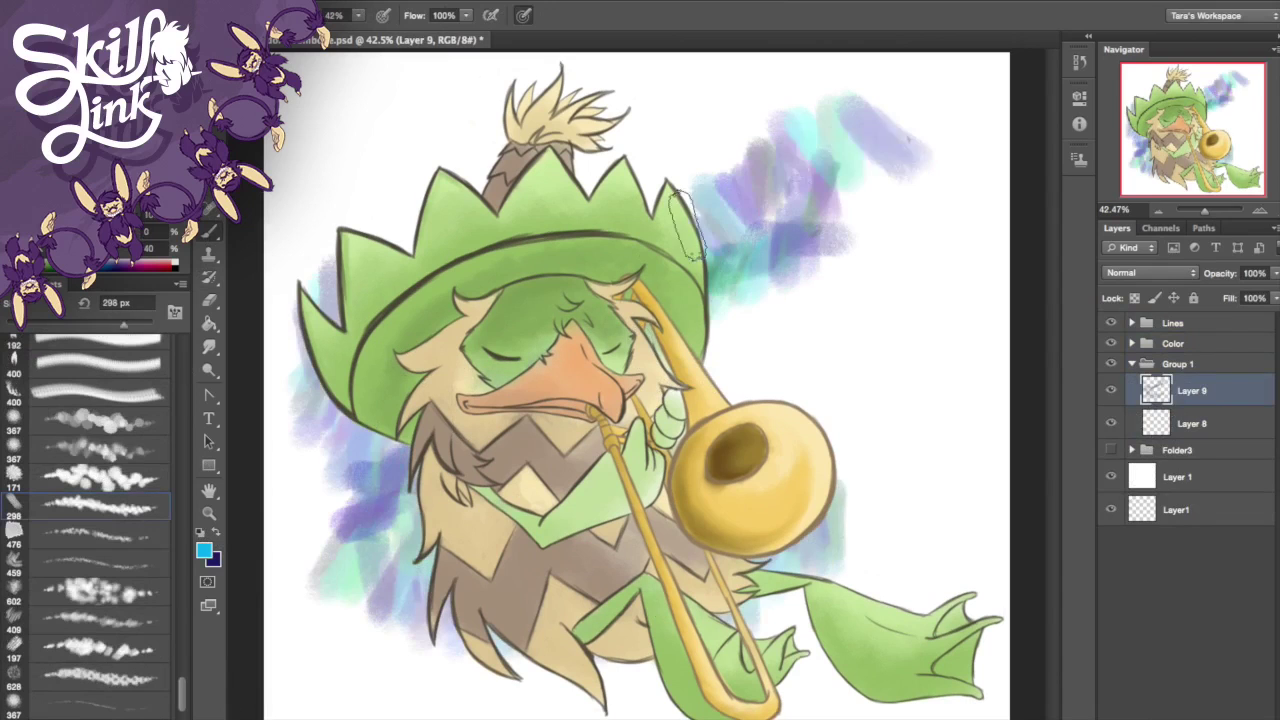
{"action": "left_click_drag", "start_coordinate": [960, 330], "coordinate": [840, 540]}
{"action": "left_click_drag", "start_coordinate": [400, 470], "coordinate": [385, 560]}
{"action": "left_click_drag", "start_coordinate": [830, 545], "coordinate": [790, 575]}
{"action": "left_click_drag", "start_coordinate": [690, 90], "coordinate": [537, 100]}
{"action": "left_click_drag", "start_coordinate": [360, 430], "coordinate": [600, 700]}
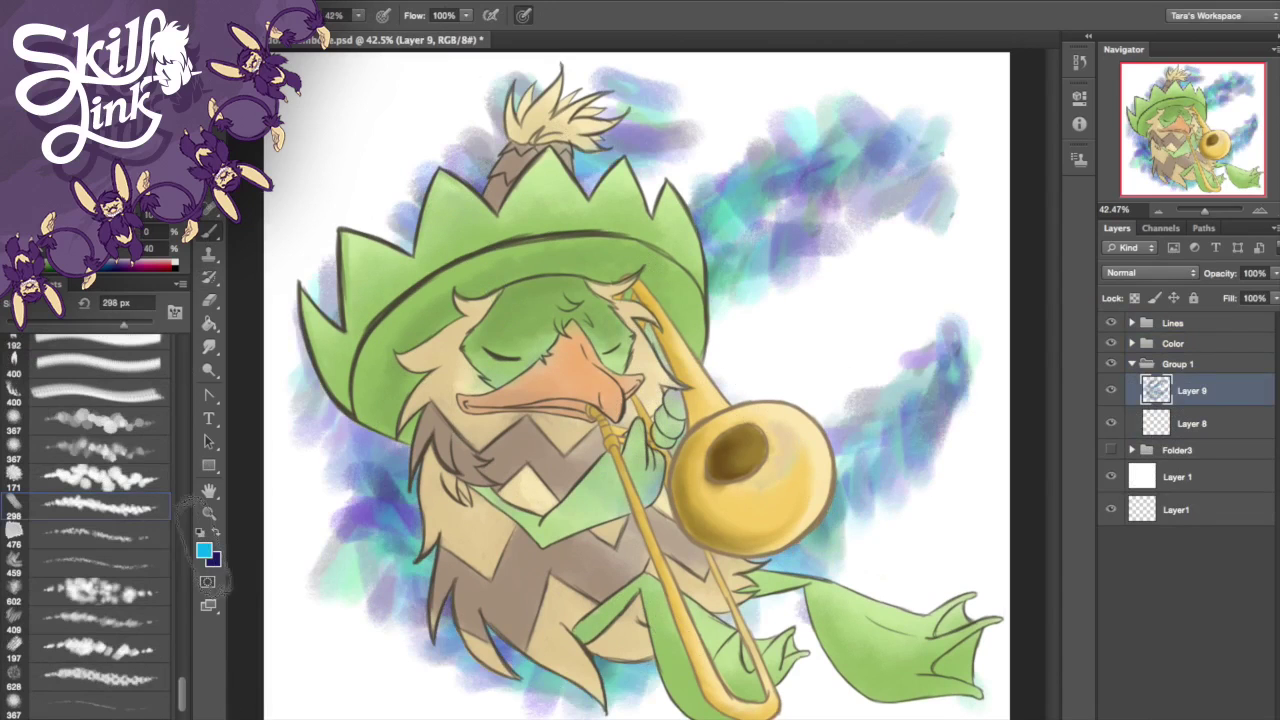
- Paint a dark navy shadow beneath the character's body and legs on Layer 9
{"action": "left_click_drag", "start_coordinate": [330, 600], "coordinate": [500, 700]}
{"action": "left_click_drag", "start_coordinate": [740, 600], "coordinate": [850, 700]}
{"action": "left_click_drag", "start_coordinate": [330, 610], "coordinate": [600, 710]}
{"action": "left_click_drag", "start_coordinate": [750, 600], "coordinate": [870, 700]}
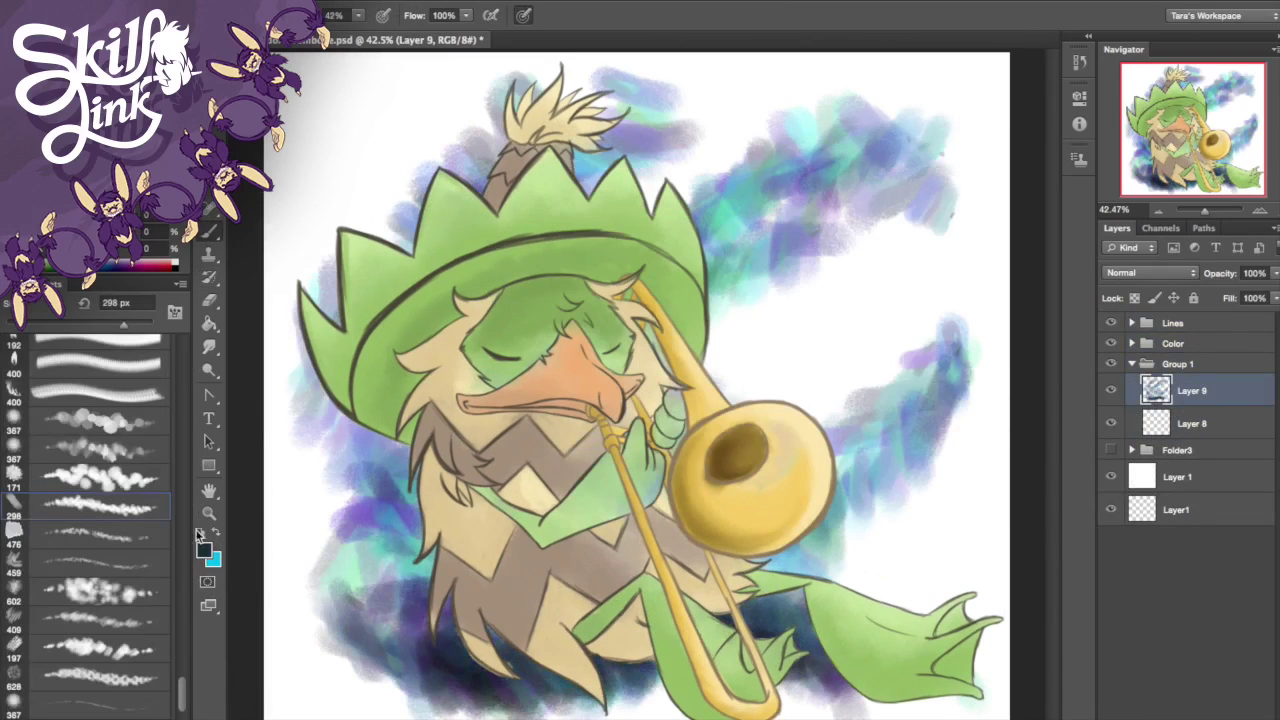
- Switch back to bright blue and fill the background gaps between the hat, bell and feet on Layer 9
{"action": "left_click", "coordinate": [213, 531]}
{"action": "left_click_drag", "start_coordinate": [705, 300], "coordinate": [915, 290]}
{"action": "left_click_drag", "start_coordinate": [760, 300], "coordinate": [860, 480]}
{"action": "left_click_drag", "start_coordinate": [950, 420], "coordinate": [820, 600]}
- Try painting thin textured turquoise swirls around the character on Layer 9 with a 40 px brush
{"action": "key", "text": "bracketleft"}
{"action": "key", "text": "bracketleft"}
{"action": "key", "text": "bracketleft"}
{"action": "key", "text": "bracketleft"}
{"action": "key", "text": "bracketleft"}
{"action": "key", "text": "bracketleft"}
{"action": "key", "text": "bracketleft"}
{"action": "key", "text": "bracketleft"}
{"action": "left_click_drag", "start_coordinate": [640, 170], "coordinate": [790, 100]}
{"action": "left_click_drag", "start_coordinate": [713, 330], "coordinate": [933, 395]}
{"action": "left_click_drag", "start_coordinate": [833, 560], "coordinate": [943, 510]}
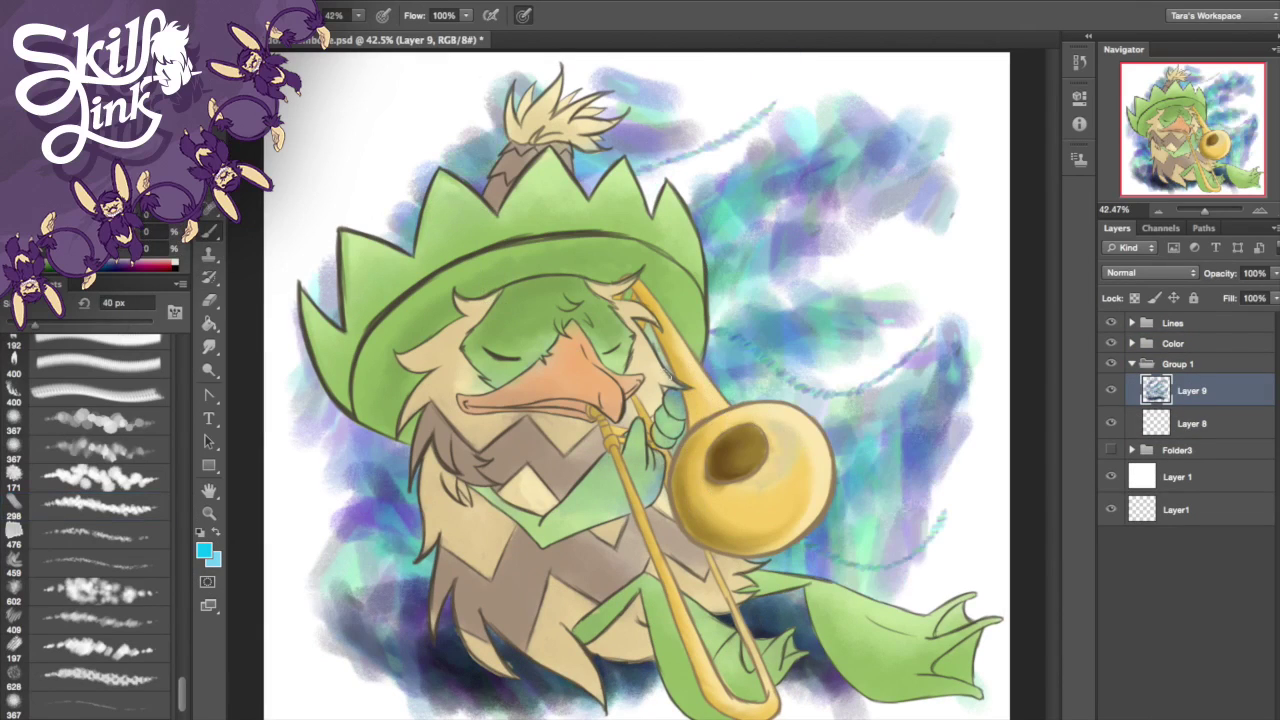
{"action": "left_click_drag", "start_coordinate": [358, 150], "coordinate": [428, 176]}
{"action": "left_click_drag", "start_coordinate": [362, 88], "coordinate": [312, 305]}
{"action": "key", "text": "ctrl+alt+z"}
{"action": "key", "text": "ctrl+alt+z"}
{"action": "key", "text": "ctrl+alt+z"}
{"action": "key", "text": "ctrl+alt+z"}
{"action": "key", "text": "ctrl+alt+z"}
- Move Layer 8 above Layer 9 and paint textured turquoise over the background with a 628 px brush
{"action": "mouse_move", "coordinate": [1192, 423]}
{"action": "left_mouse_down"}
{"action": "mouse_move", "coordinate": [1205, 420]}
{"action": "mouse_move", "coordinate": [1192, 392]}
{"action": "left_mouse_up"}
{"action": "left_click", "coordinate": [100, 677]}
{"action": "mouse_move", "coordinate": [700, 120]}
{"action": "left_mouse_down"}
{"action": "mouse_move", "coordinate": [900, 360]}
{"action": "mouse_move", "coordinate": [765, 520]}
{"action": "left_mouse_up"}
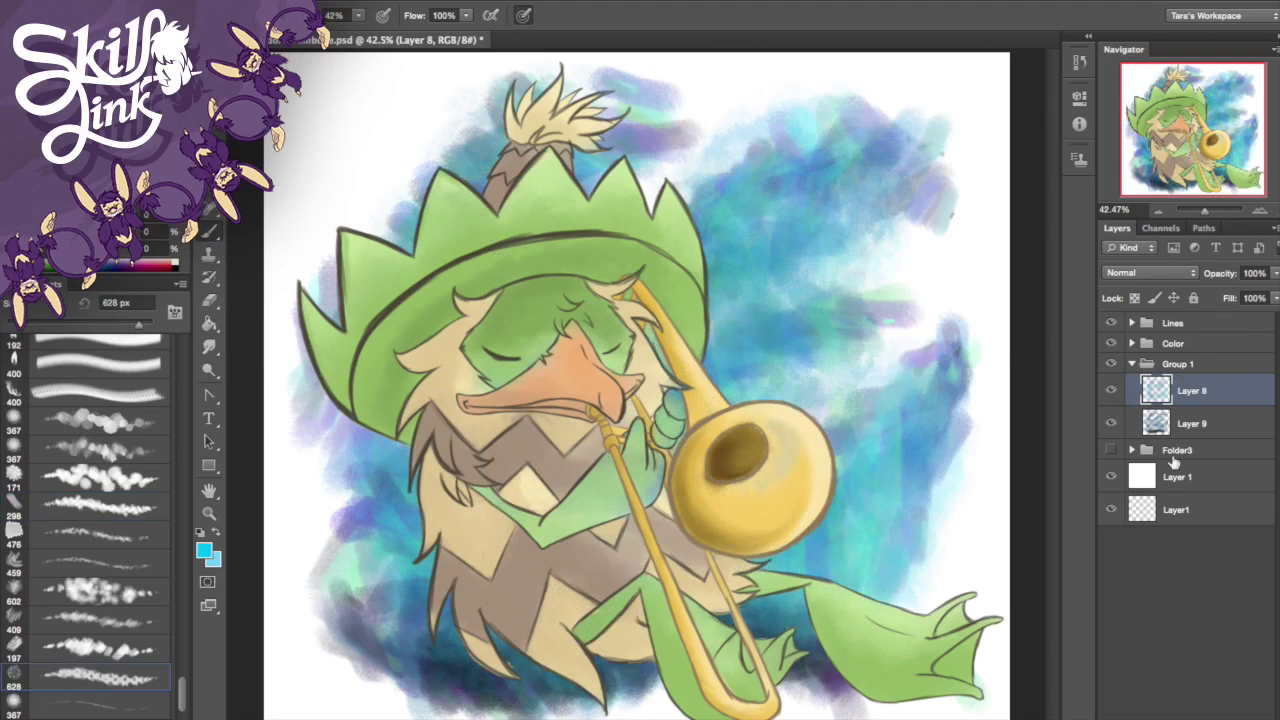
- Add a layer above Layer 8 and paint white behind the hand and trombone bell with a 41 px brush
{"action": "key", "text": "ctrl+shift+alt+n"}
{"action": "scroll", "coordinate": [186, 577], "scroll_direction": "up", "scroll_amount": 10}
{"action": "left_click", "coordinate": [97, 377]}
{"action": "scroll", "coordinate": [758, 437], "scroll_direction": "up", "scroll_amount": 2}
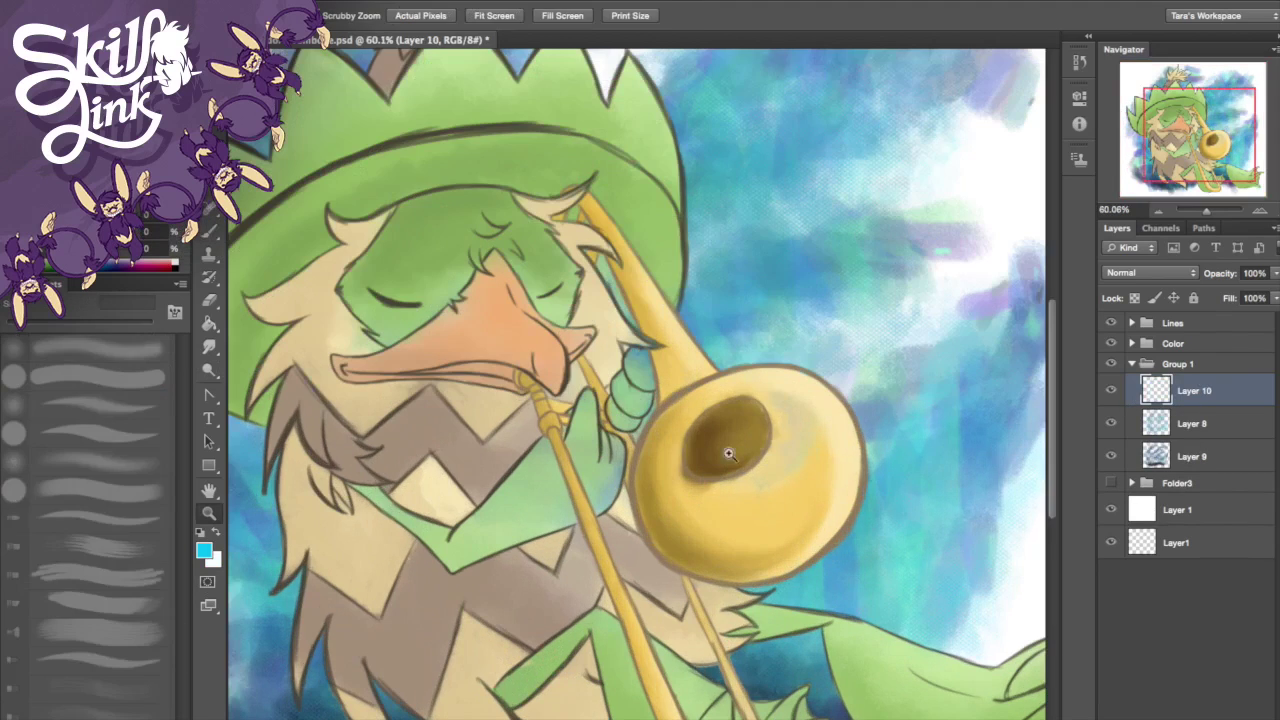
{"action": "mouse_move", "coordinate": [640, 400]}
{"action": "left_mouse_down"}
{"action": "mouse_move", "coordinate": [620, 350]}
{"action": "mouse_move", "coordinate": [610, 400]}
{"action": "mouse_move", "coordinate": [500, 425]}
{"action": "left_mouse_up"}
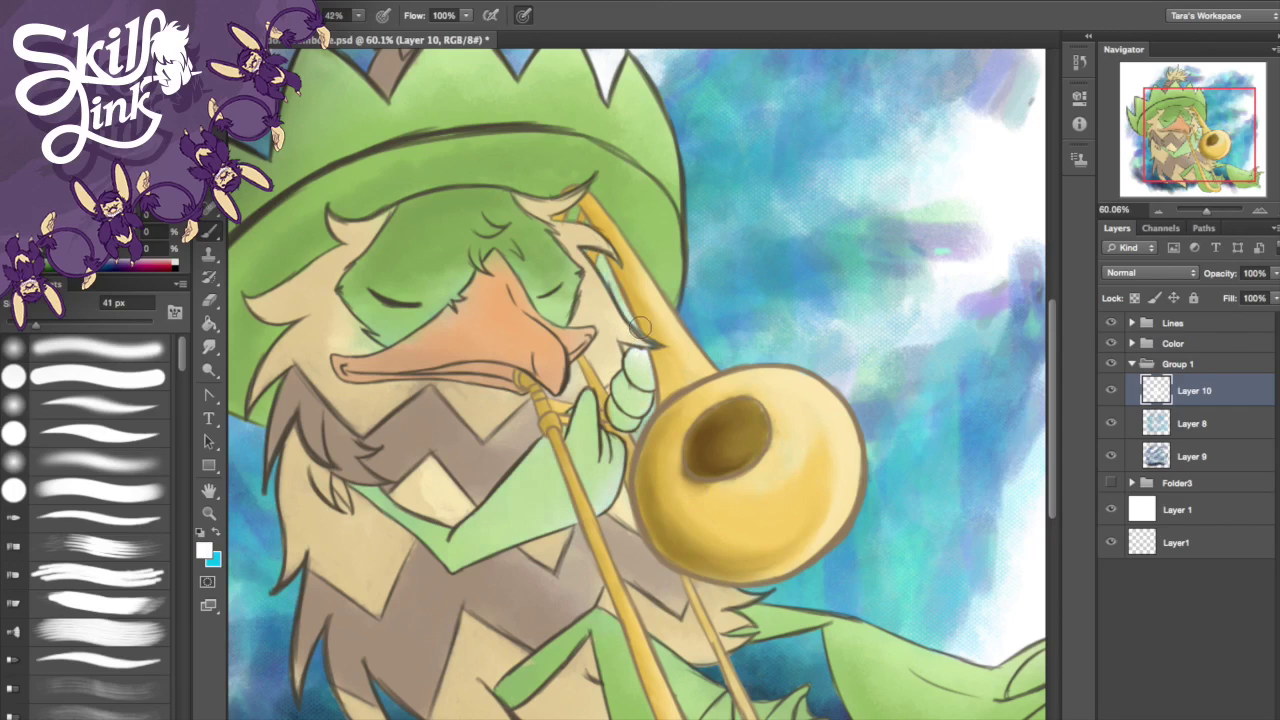
- Collapse Group 1 and activate Layer 7 in the Color group with a 34 px eraser
{"action": "left_click_drag", "start_coordinate": [1200, 210], "coordinate": [1160, 210]}
{"action": "key", "text": "z"}
{"action": "right_click", "coordinate": [614, 372]}
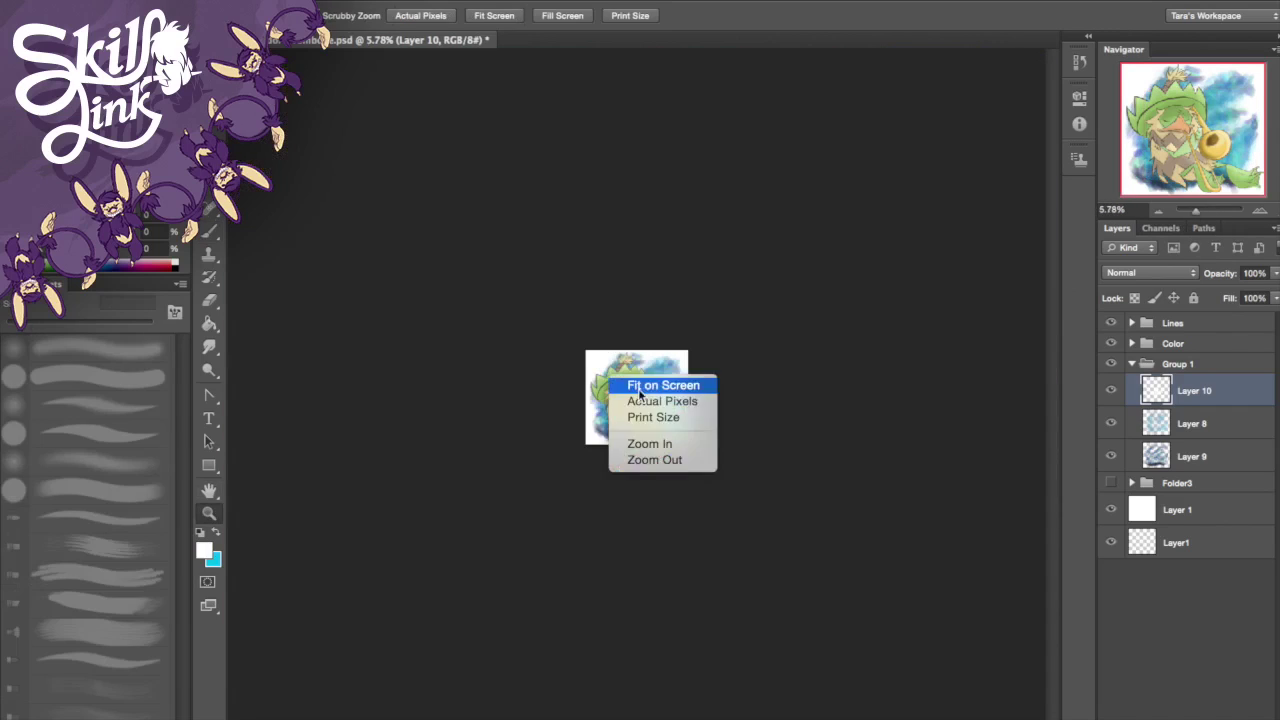
{"action": "left_click", "coordinate": [651, 383]}
{"action": "left_click", "coordinate": [1132, 363]}
{"action": "left_click", "coordinate": [730, 675], "text": "ctrl"}
{"action": "key", "text": "e"}
{"action": "left_click", "coordinate": [1078, 62]}
{"action": "left_click", "coordinate": [1160, 375]}
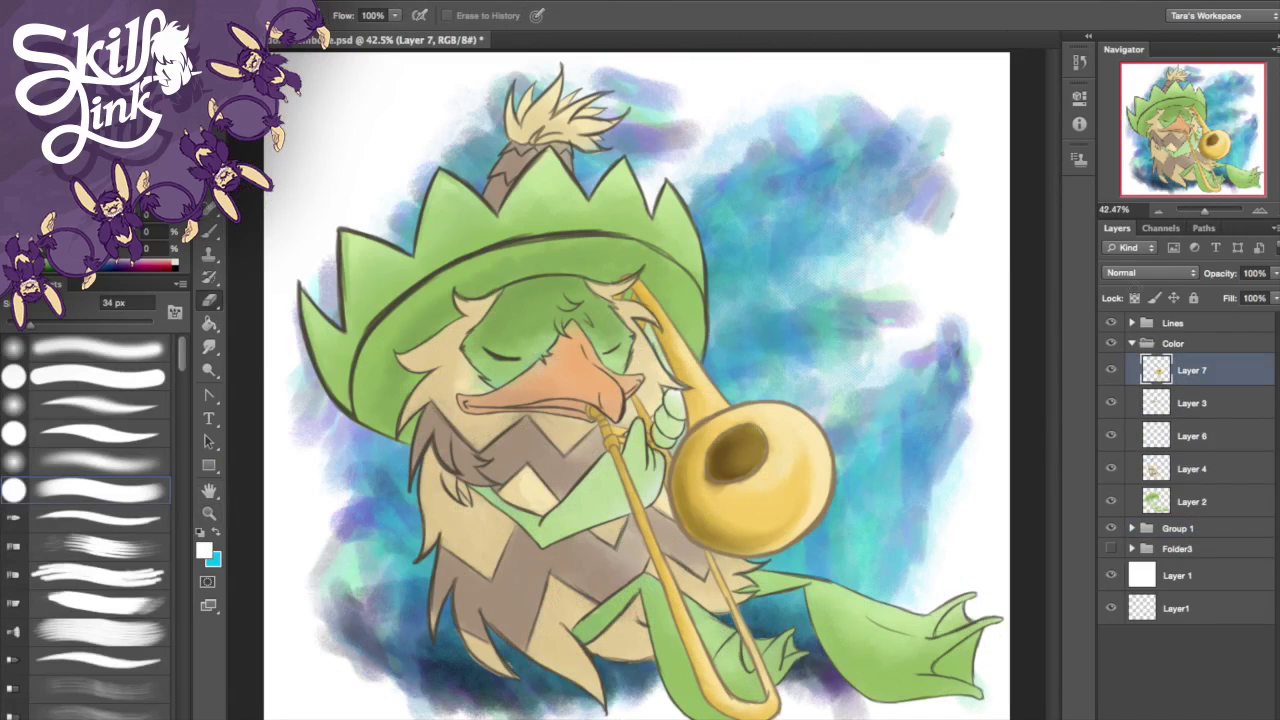